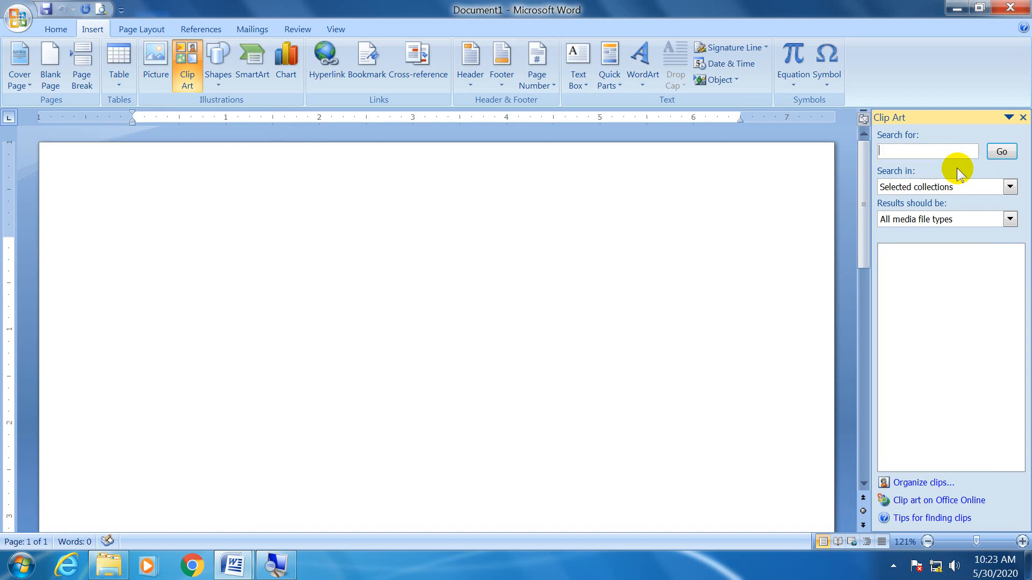
Search the clip art in all collections for "animals"
type("animals")
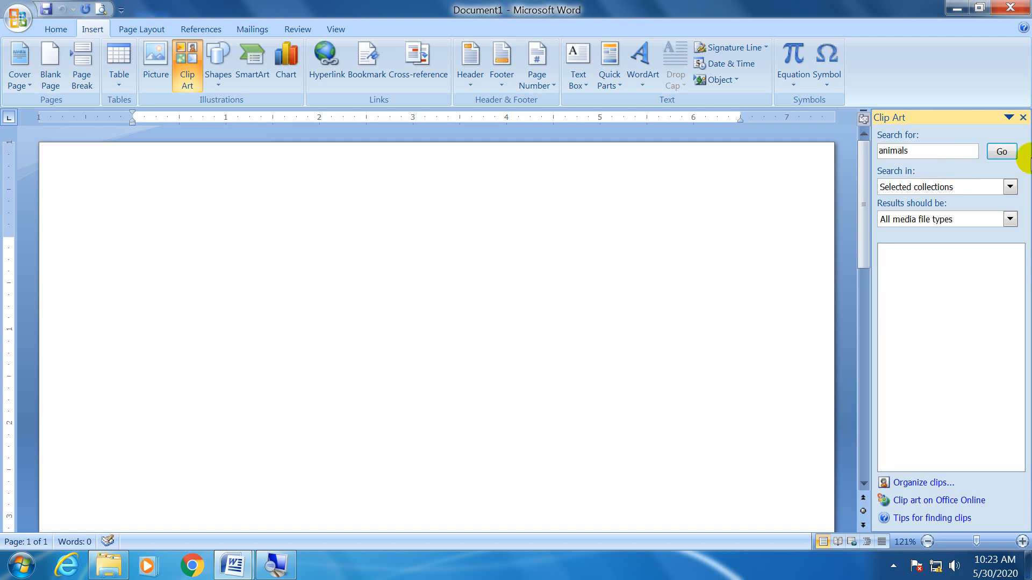
left_click(991, 153)
left_click(487, 323)
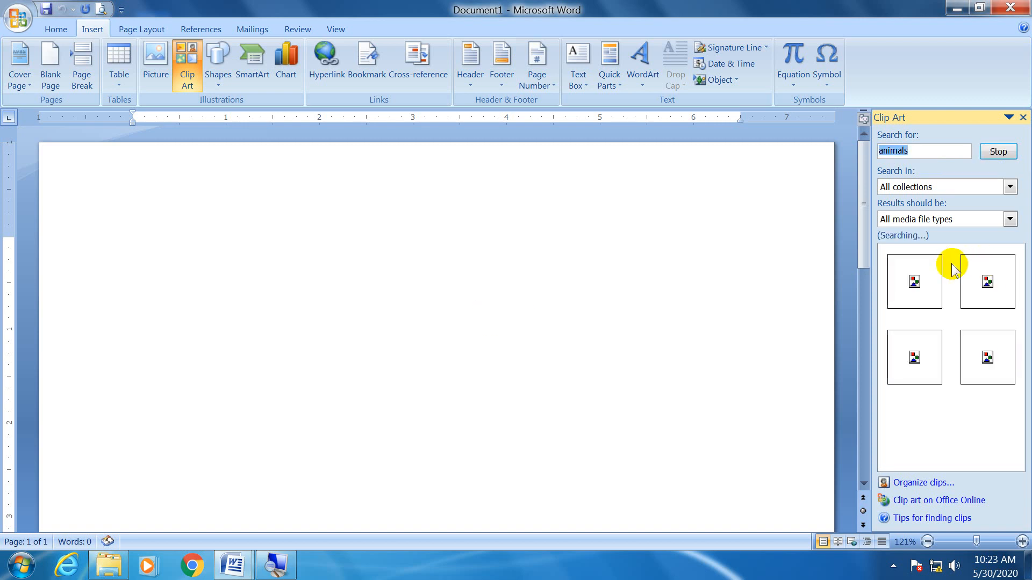
Insert the white rabbit with the yellow egg from the animal clips into the document
mouse_move(927, 309)
mouse_move(969, 350)
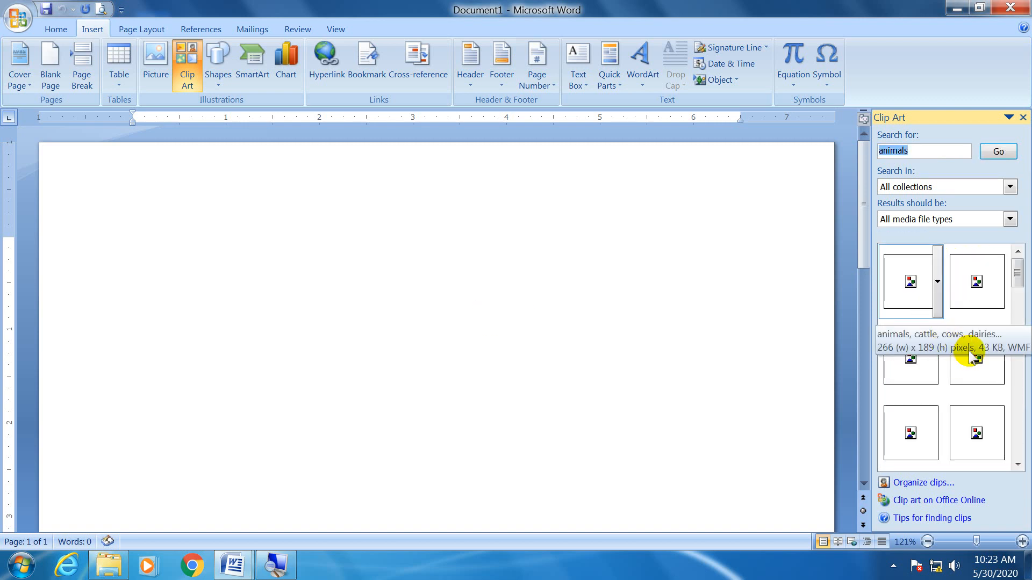
mouse_move(1003, 434)
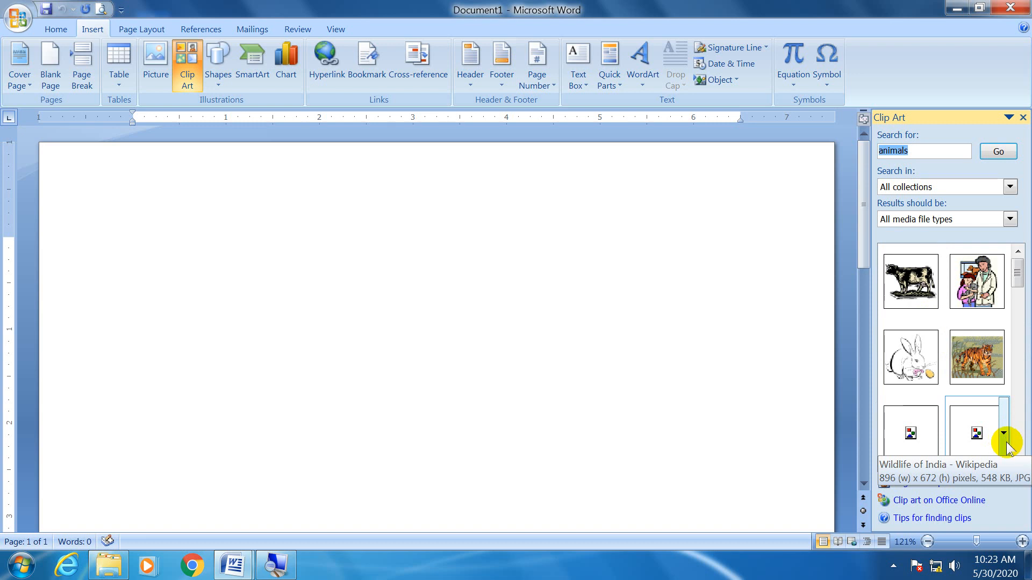
mouse_move(911, 363)
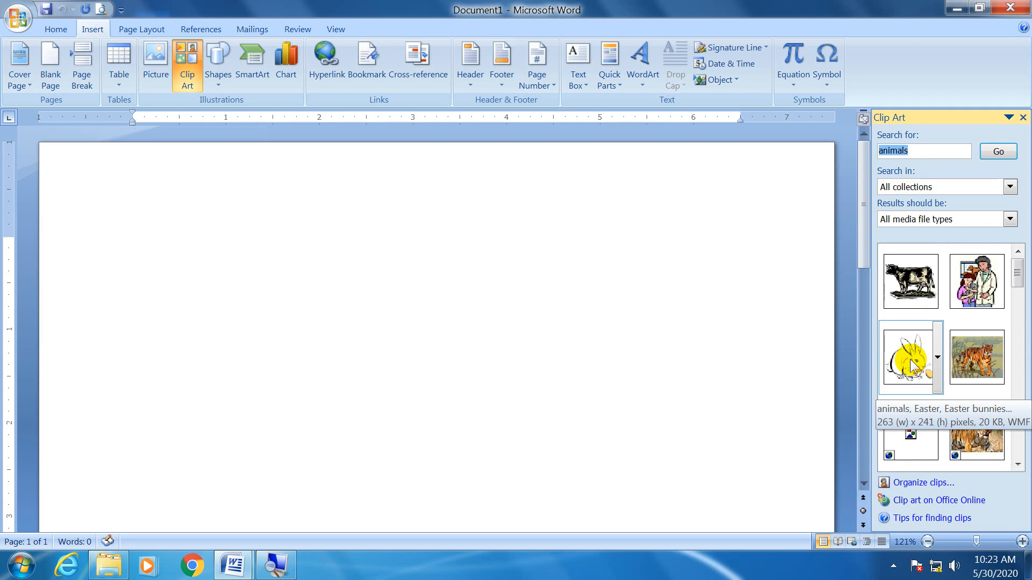
left_click(911, 362)
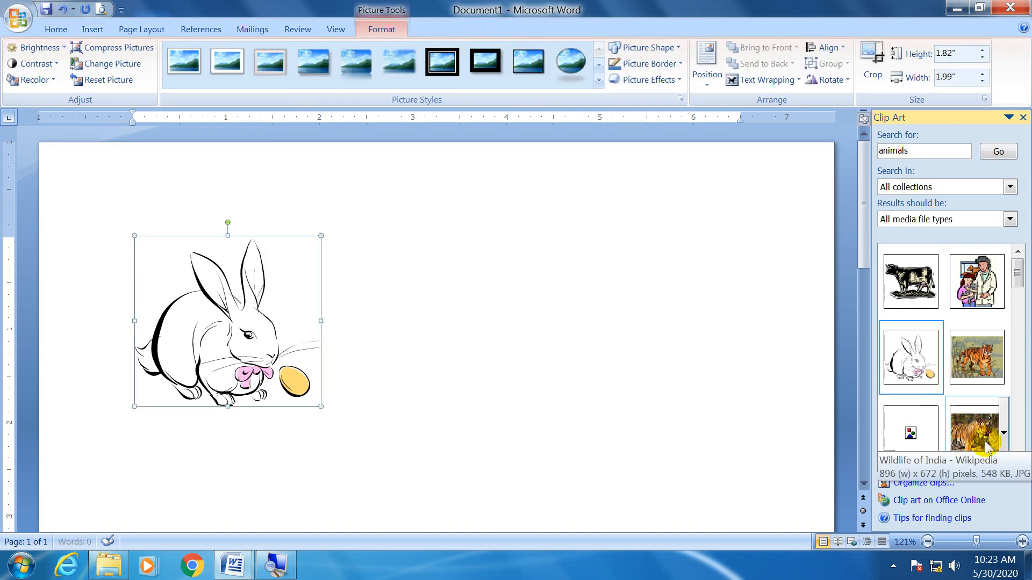
Insert two copies of the photo of pandas eating bamboo after the rabbit and close the Clip Art pane
left_click(1017, 465)
left_click(1016, 465)
left_click(1016, 465)
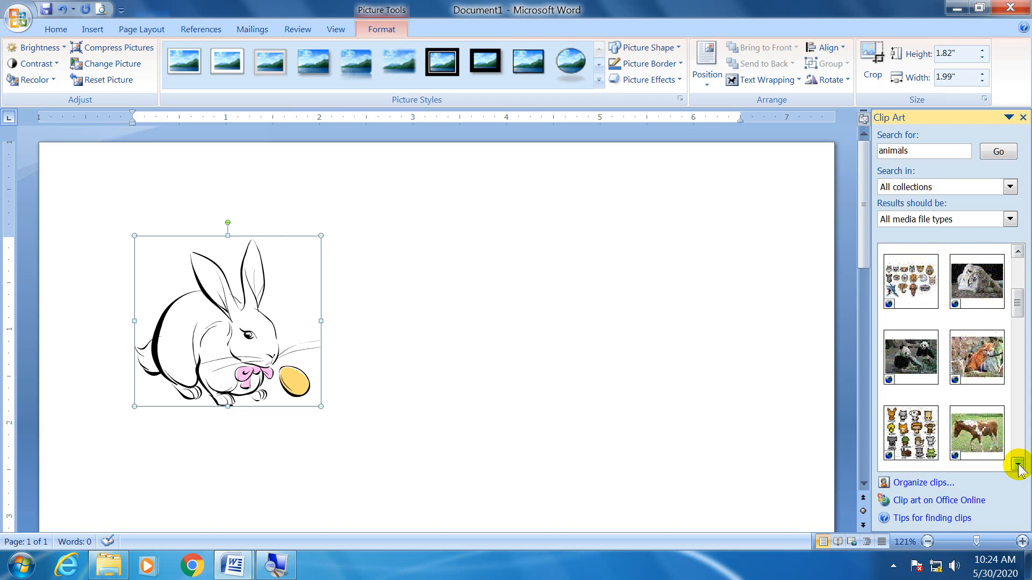
left_click(914, 364)
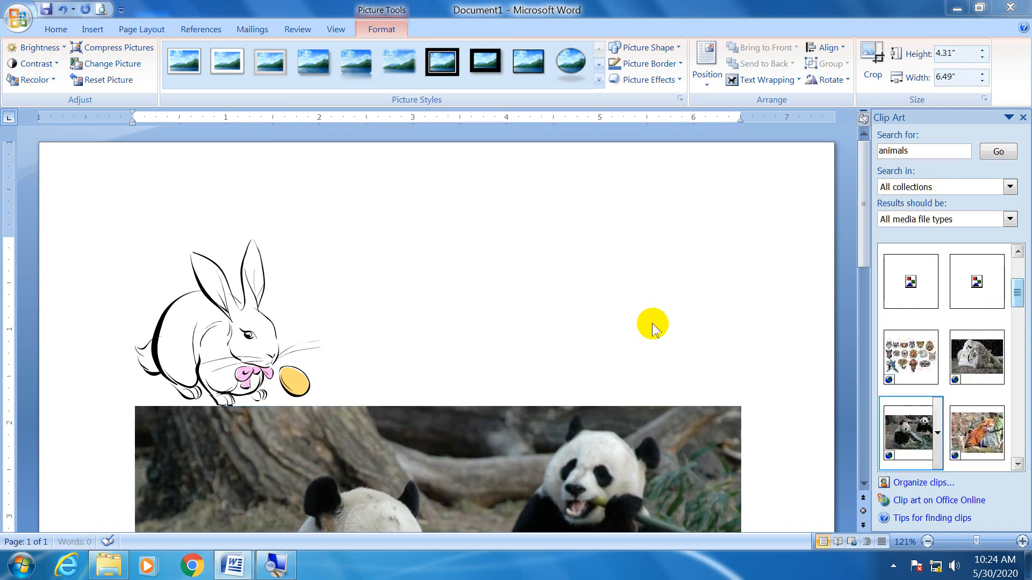
scroll(652, 324, "down", 5)
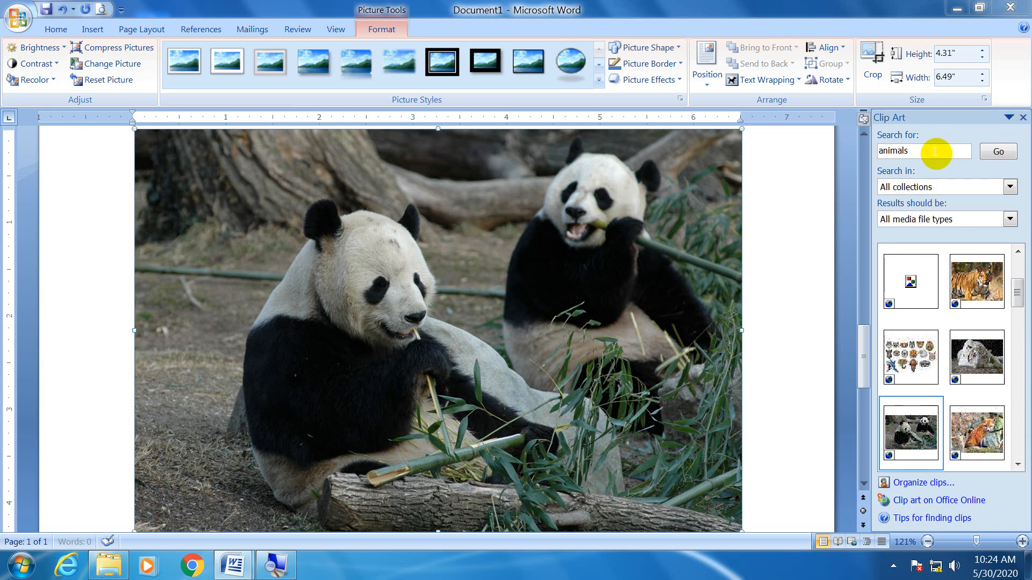
left_click(1023, 117)
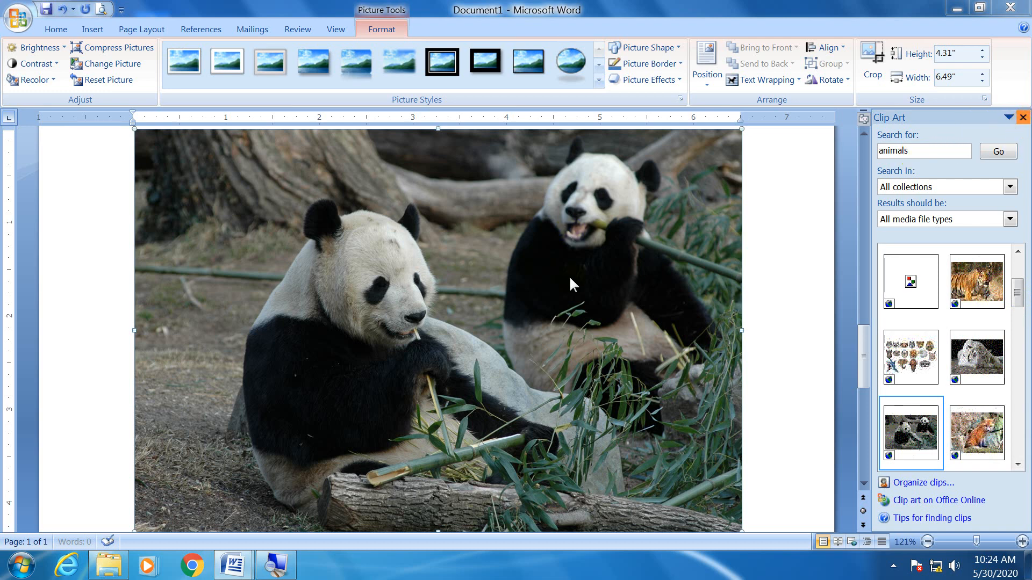
Delete both copies of the panda photo from the document, keeping the rabbit
scroll(598, 305, "up", 10)
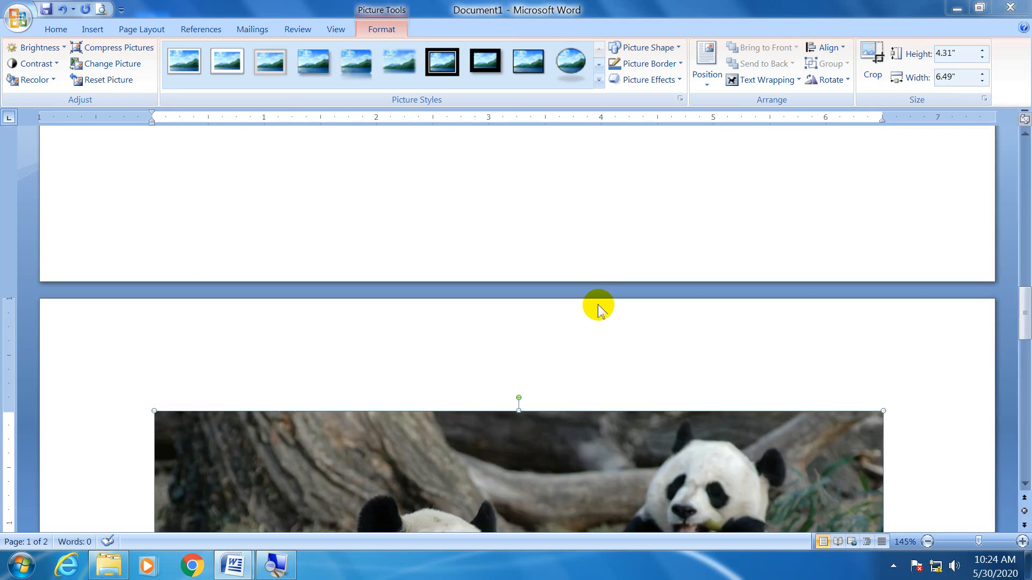
scroll(598, 304, "up", 1)
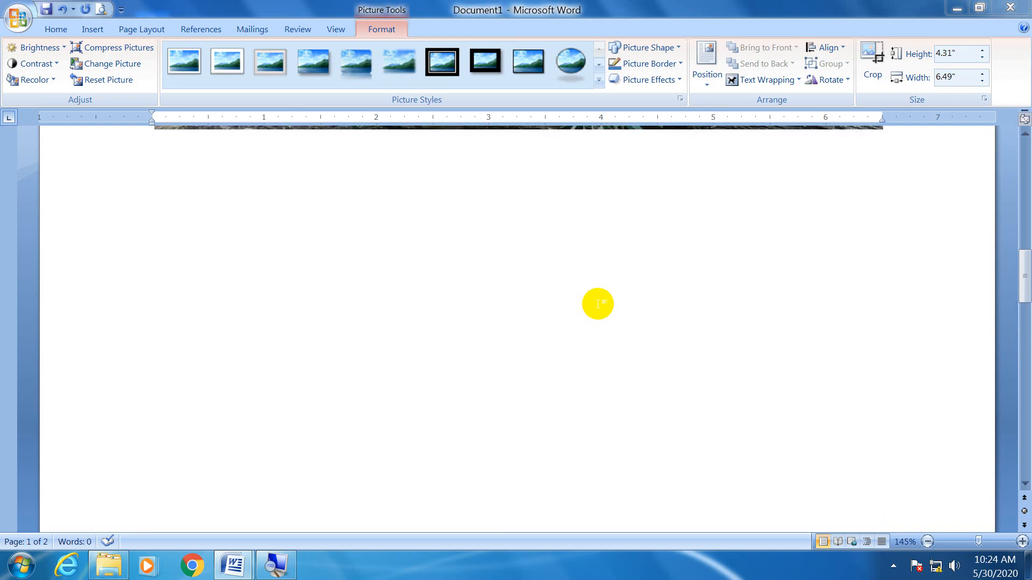
scroll(597, 303, "up", 15)
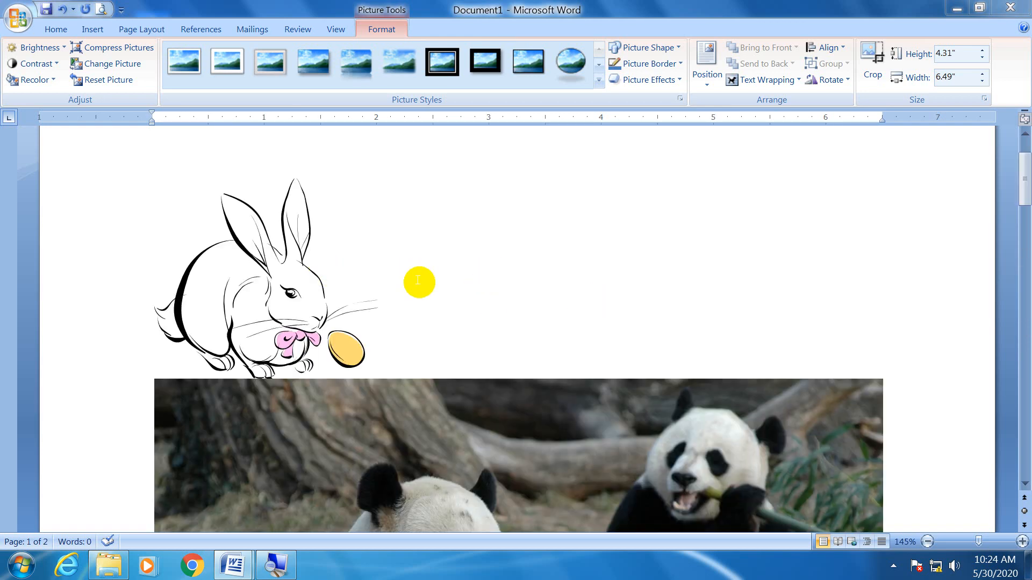
scroll(384, 292, "down", 4)
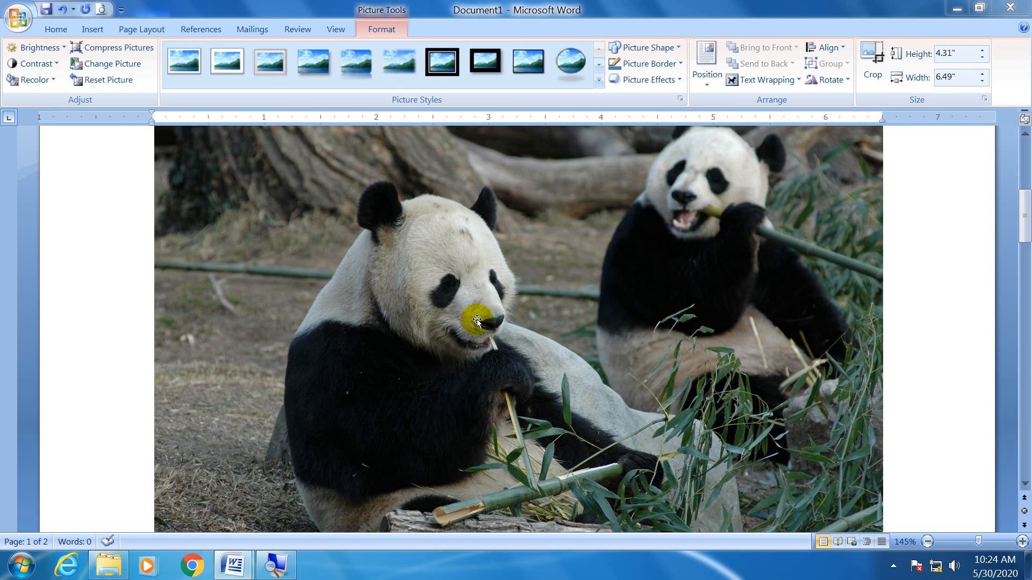
scroll(479, 315, "up", 3)
scroll(414, 380, "down", 3)
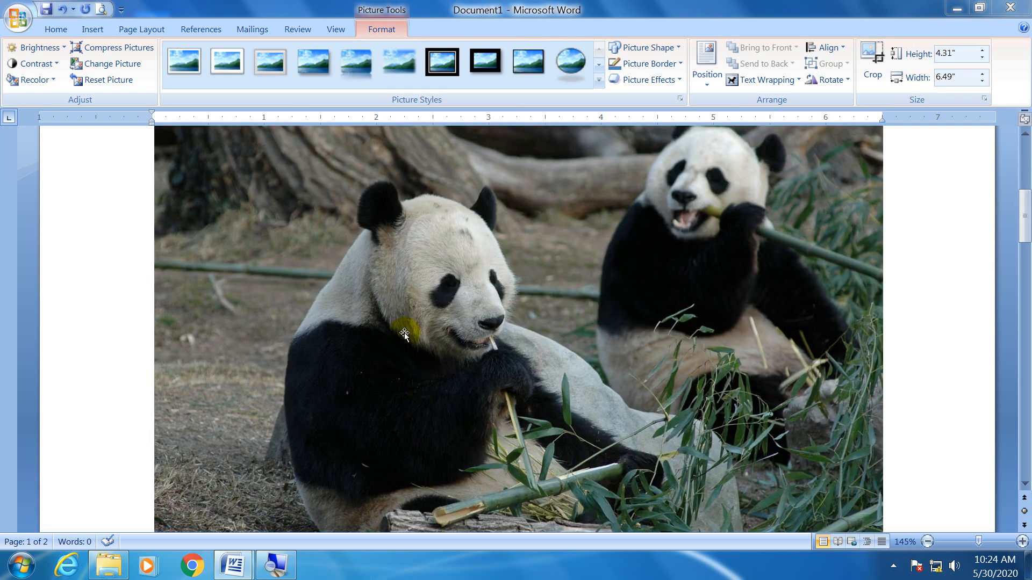
left_click(352, 340)
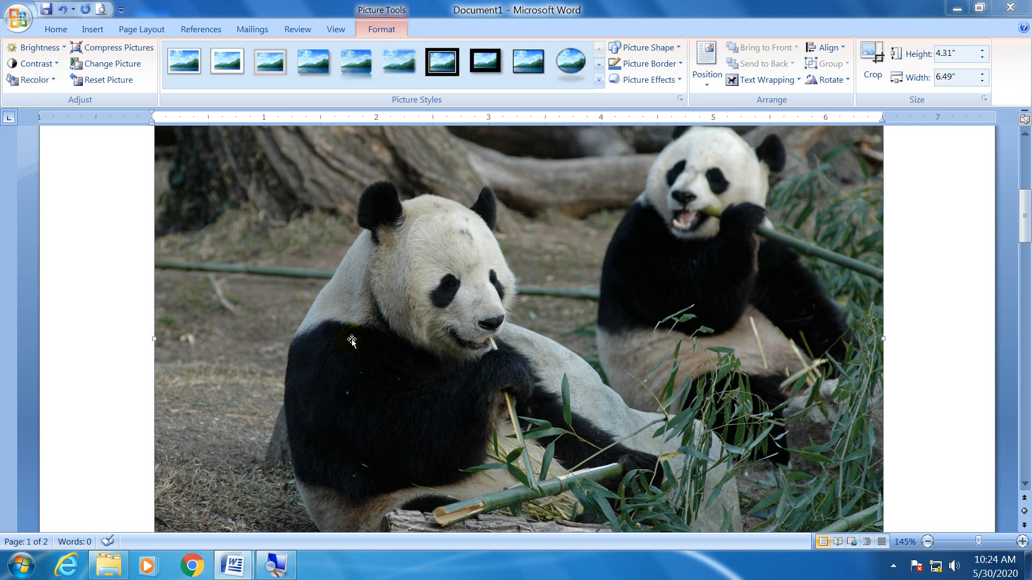
key("Delete")
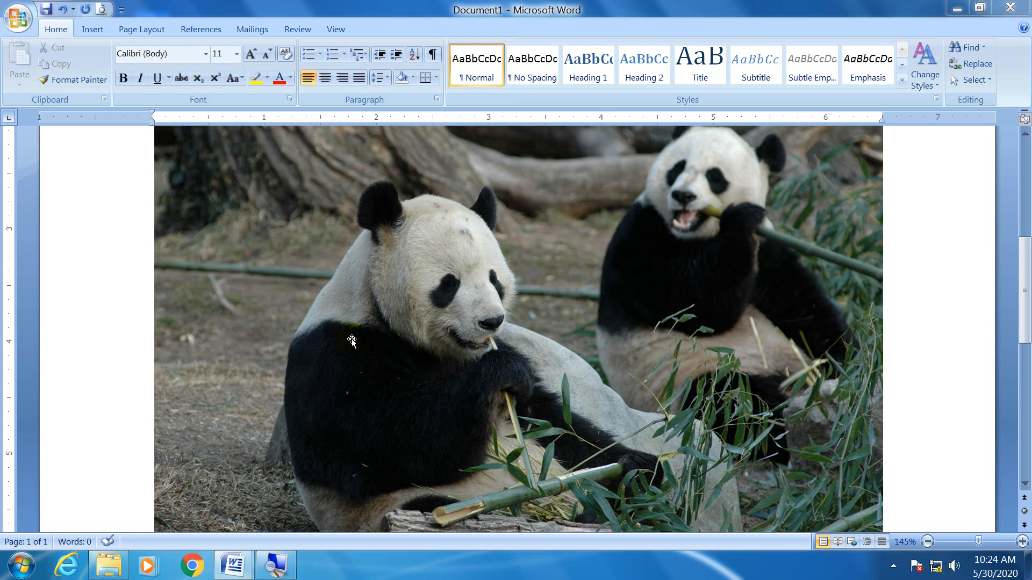
scroll(352, 341, "down", 3)
left_click(351, 341)
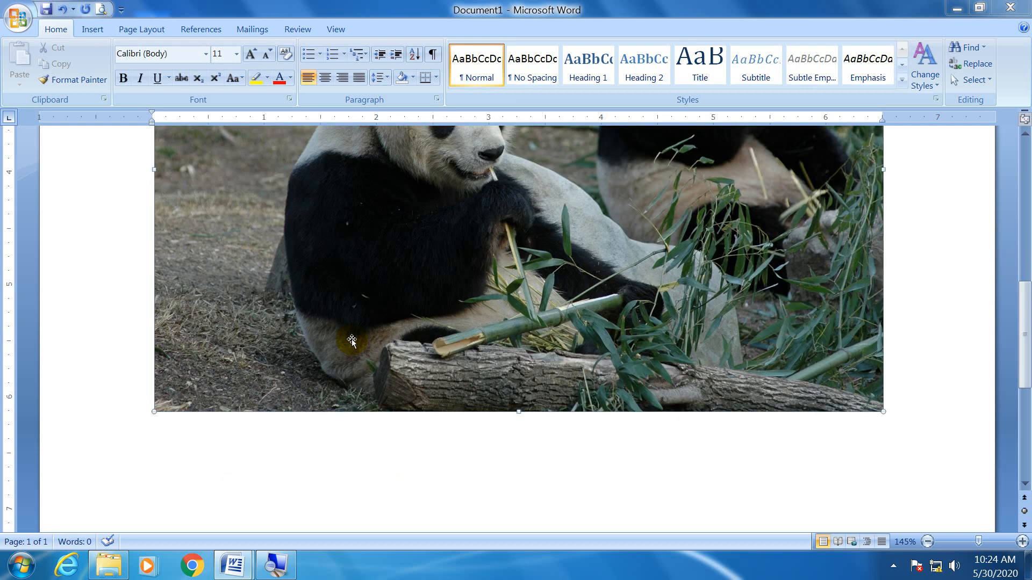
key("Delete")
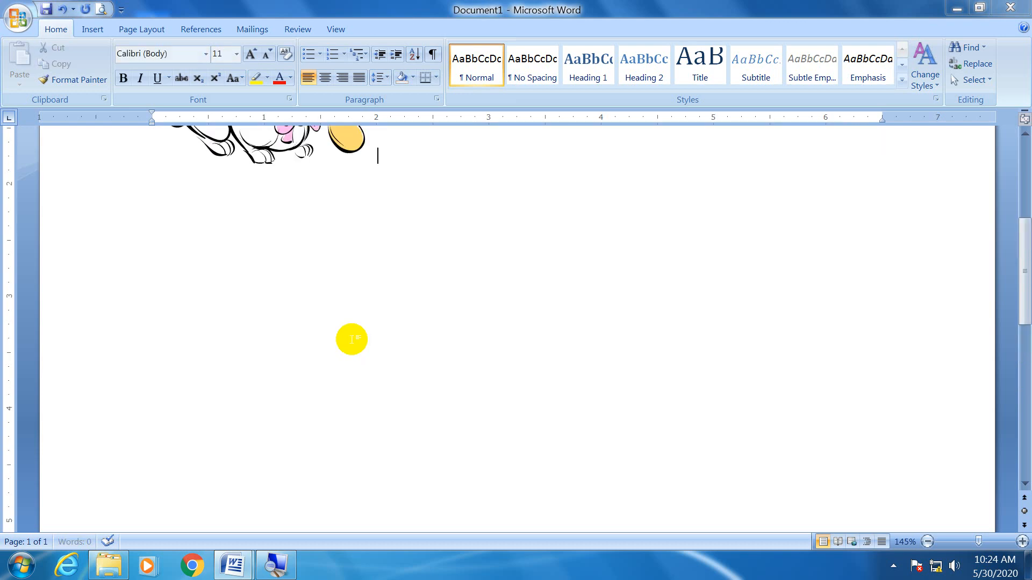
scroll(352, 339, "up", 11)
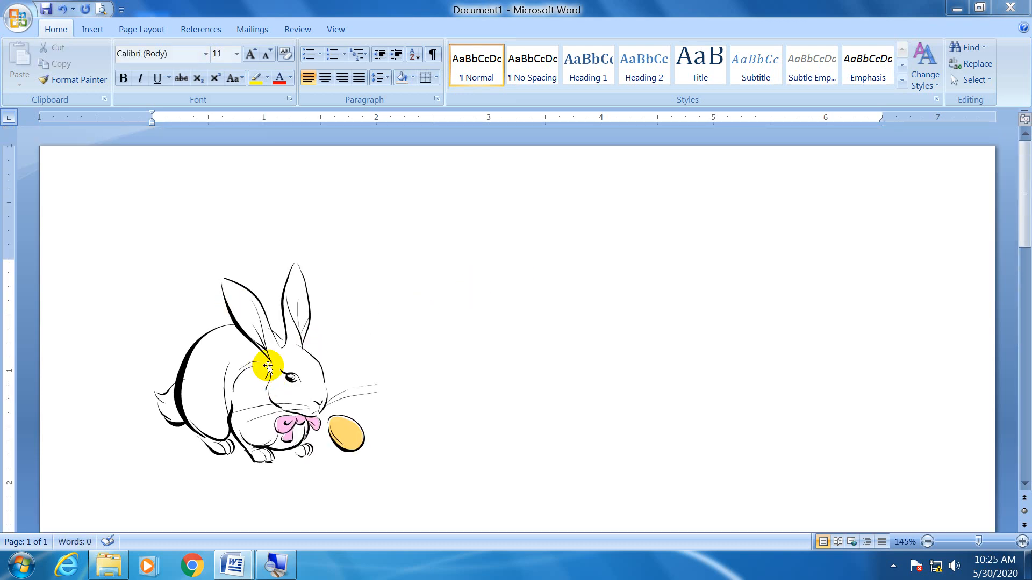
Reopen the Clip Art pane and search all collections for "plants"
left_click(267, 367)
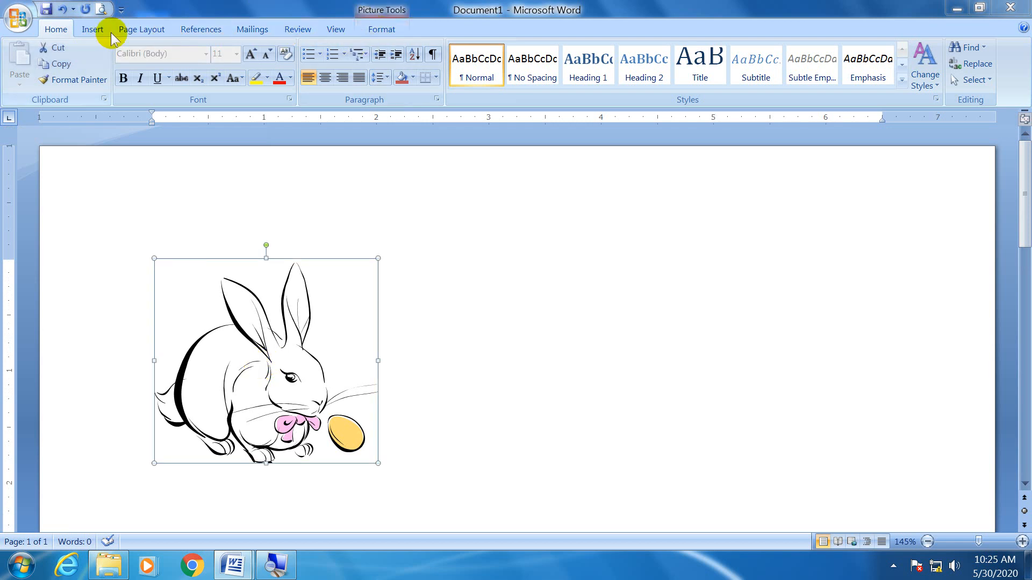
left_click(149, 214)
left_click(103, 31)
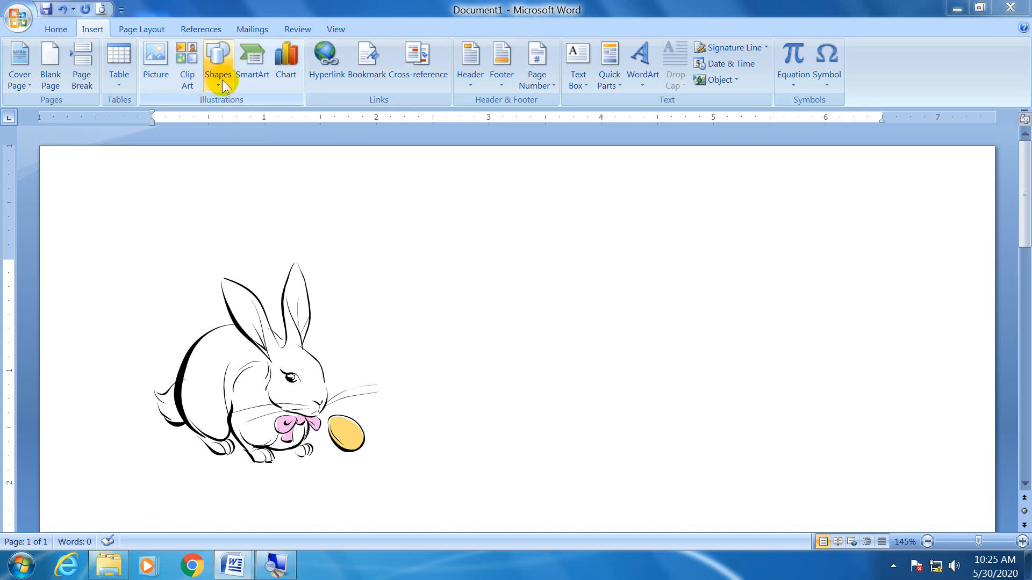
left_click(187, 63)
left_click_drag(925, 152, 874, 156)
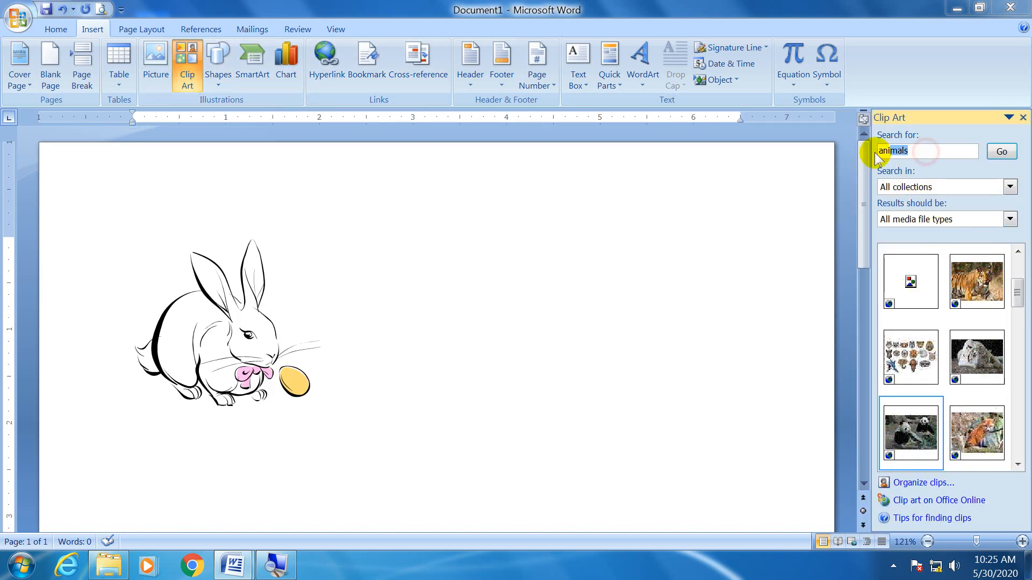
type("pla")
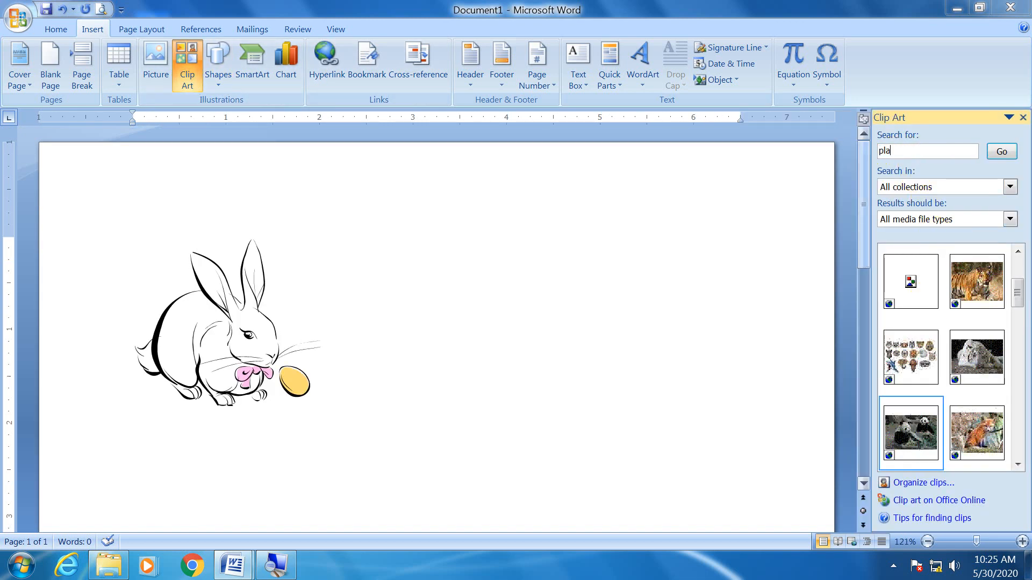
type("nts")
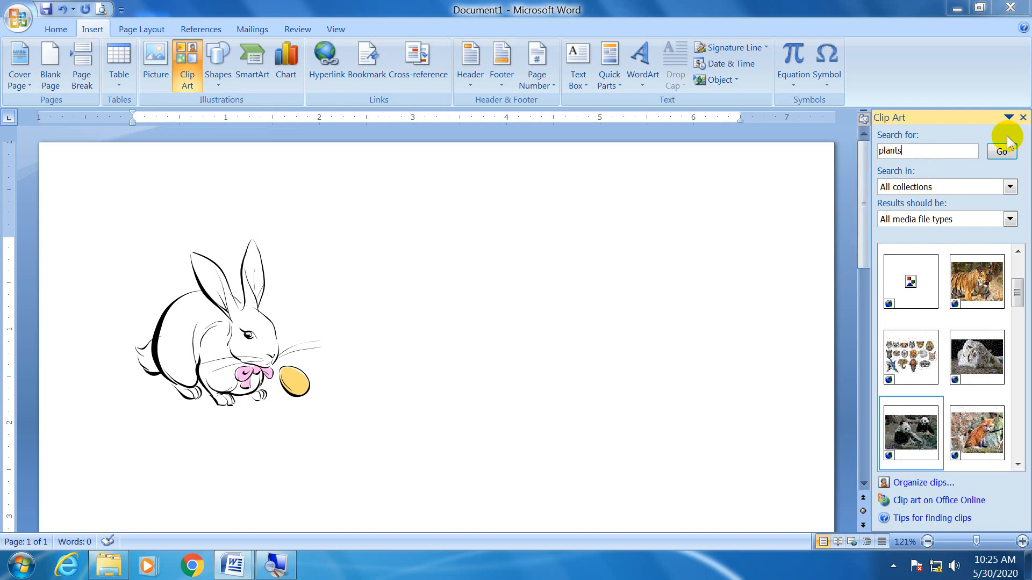
left_click(1001, 151)
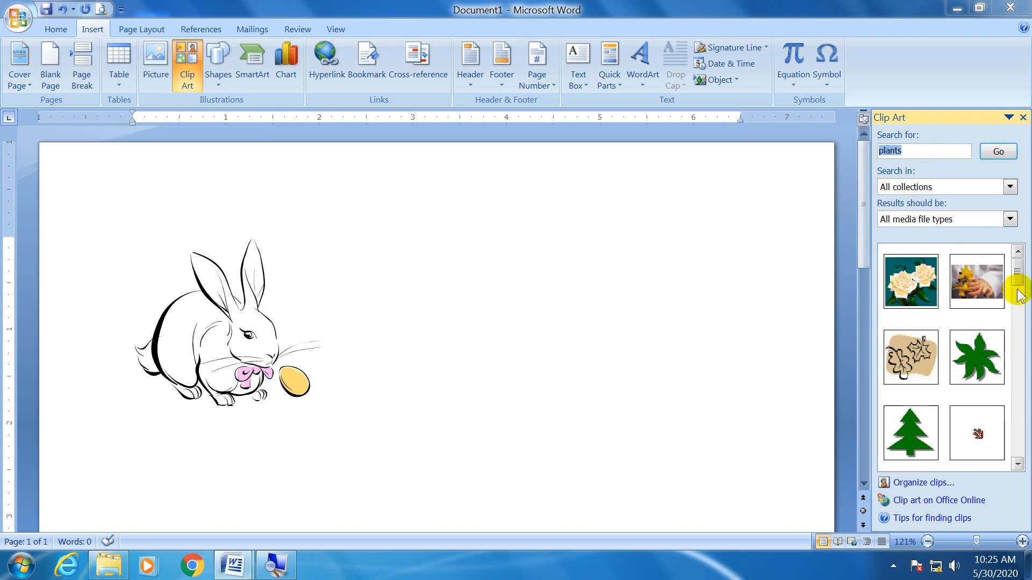
Insert the photo of hands holding yellow daffodils beside the rabbit
scroll(1018, 290, "down", 1)
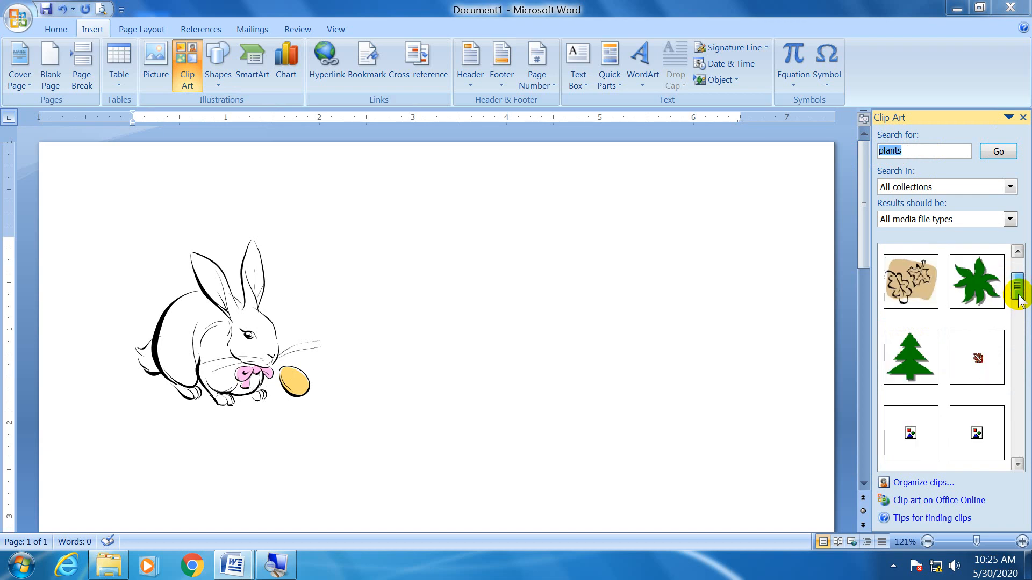
scroll(1019, 286, "up", 1)
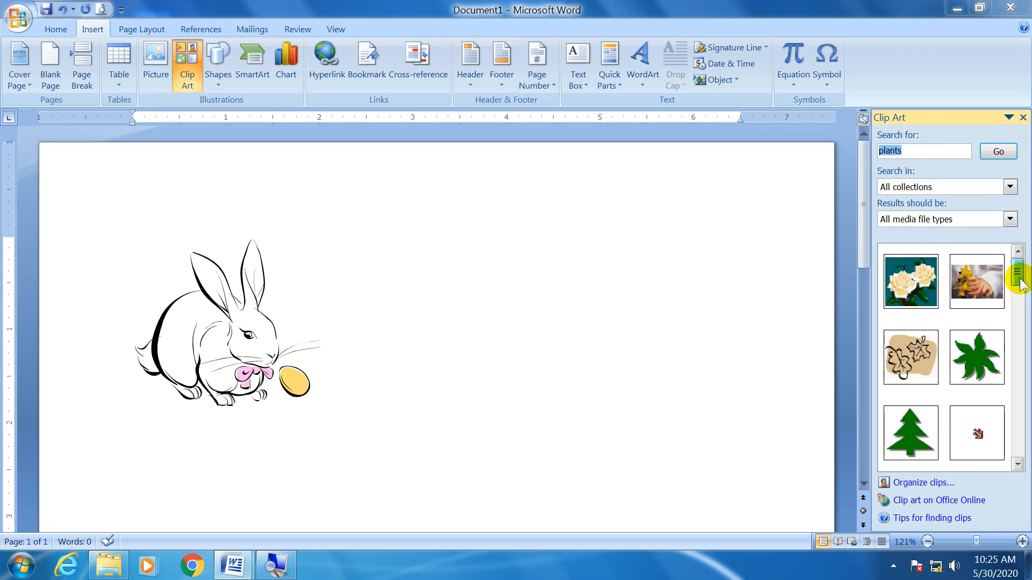
left_click(987, 286)
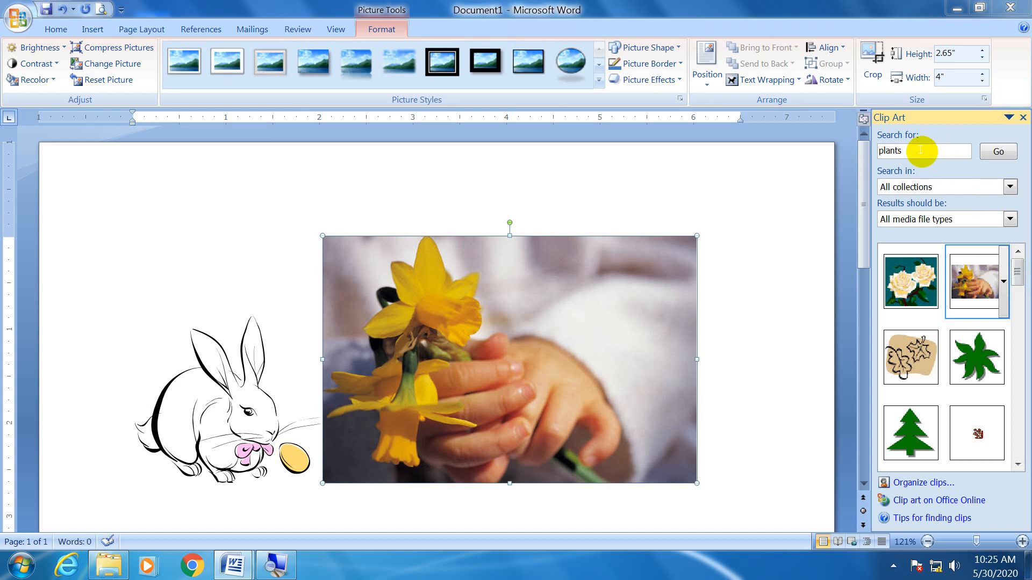
Clear the clip art keyword and run the search without one to list clips on every subject
left_click_drag(922, 151, 867, 151)
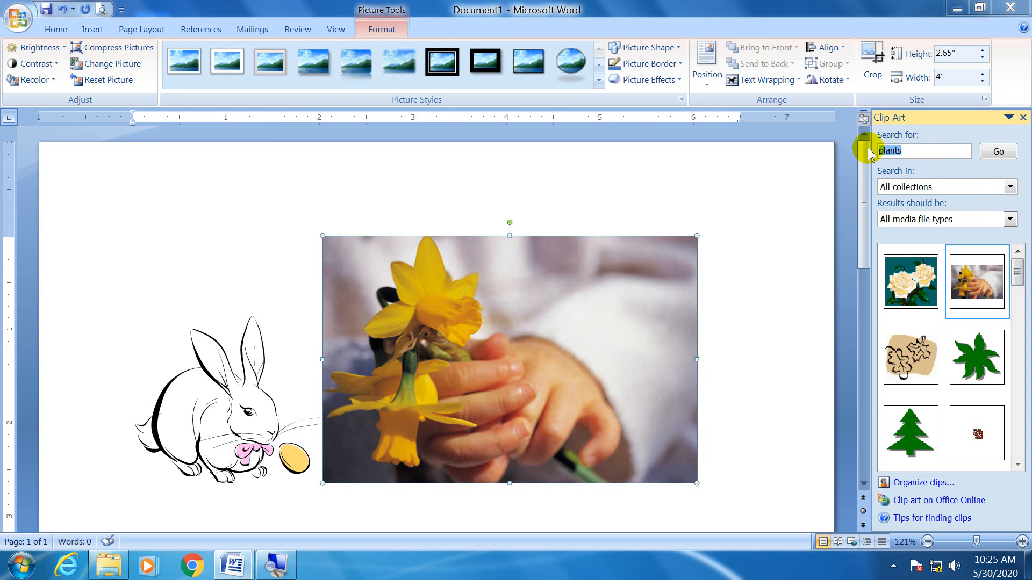
key("BackSpace")
left_click(998, 151)
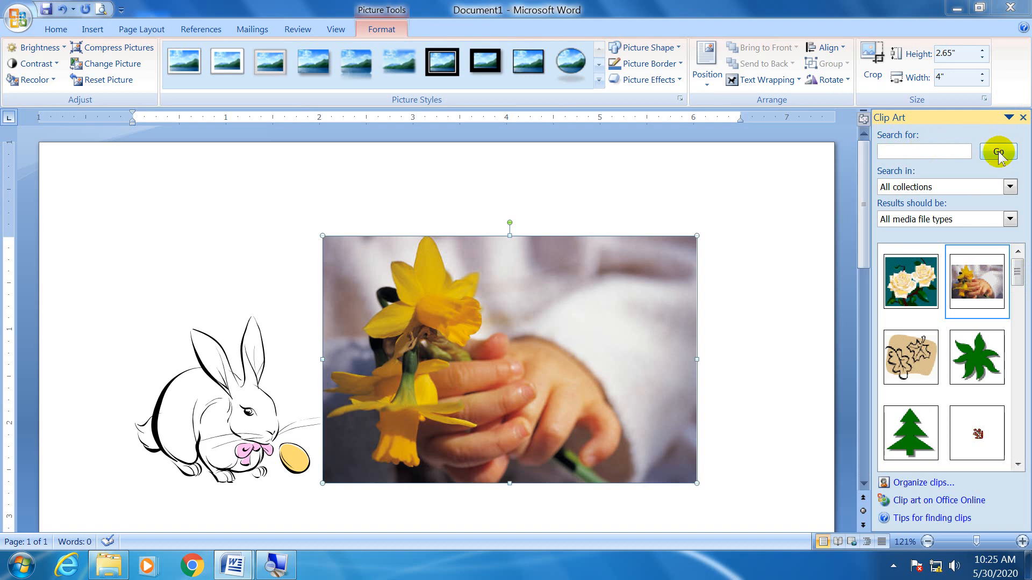
Find the yellow forklift among the listed clips and insert it after the daffodil photo
left_click(1017, 464)
left_click(1017, 463)
left_click(1017, 464)
left_click(1017, 464)
left_click(1018, 464)
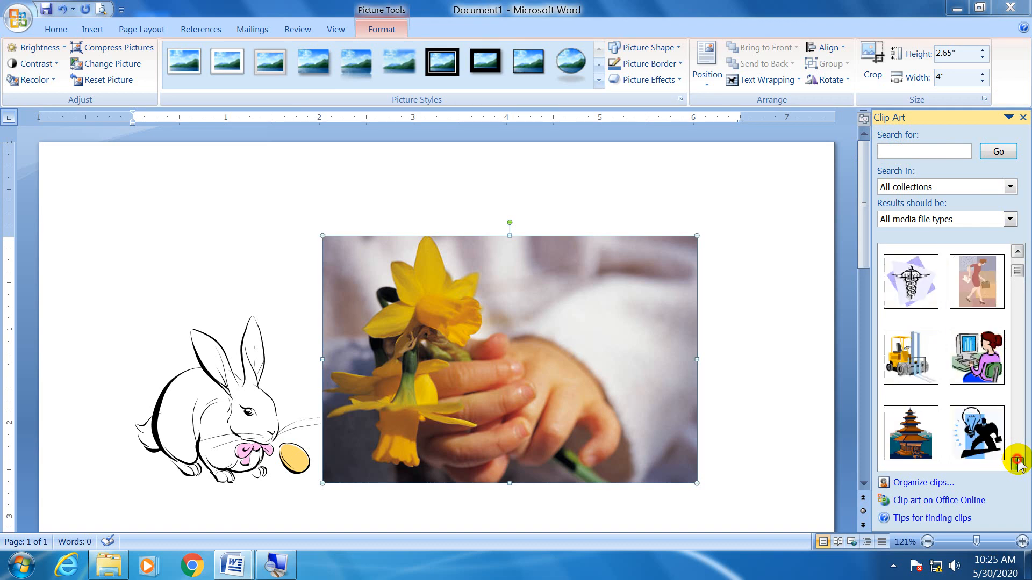
left_click(914, 362)
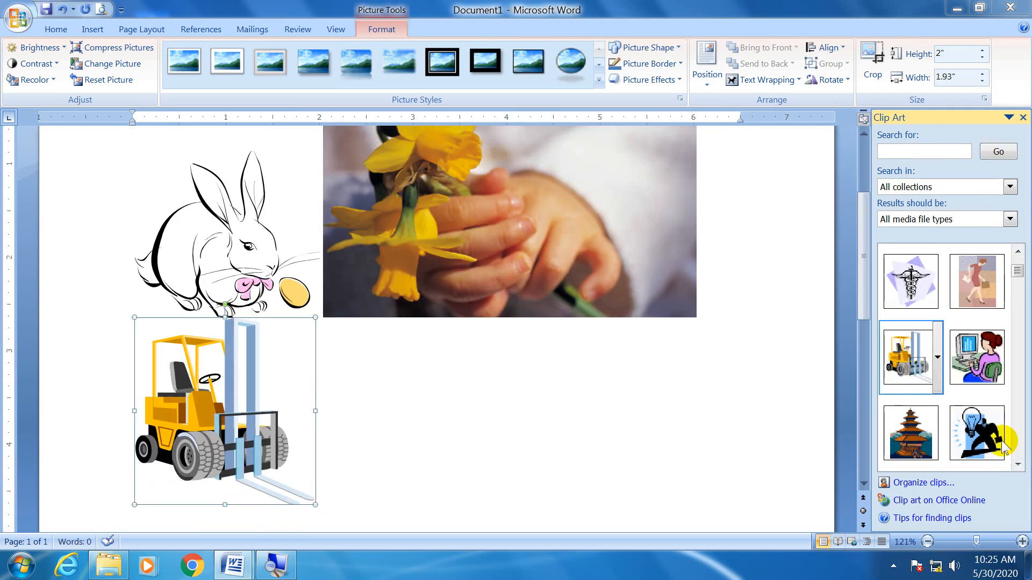
Find the green race car clip and insert two copies of it beside the forklift
left_click(1017, 463)
left_click(1017, 464)
left_click(1017, 464)
left_click(1017, 464)
left_click(1017, 464)
left_click(1017, 464)
left_click(1017, 464)
left_click(1017, 464)
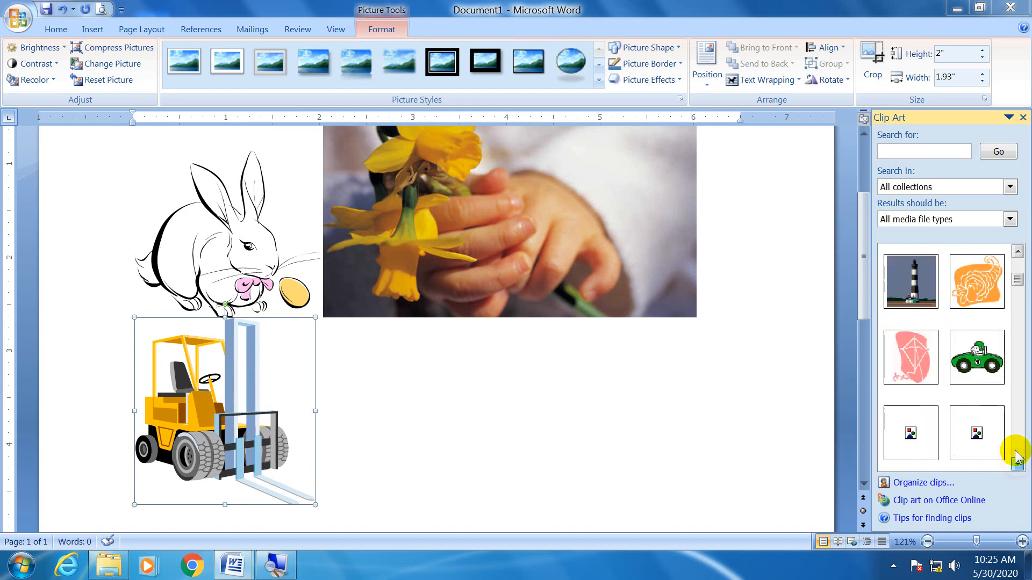
left_click(977, 357)
left_click(977, 358)
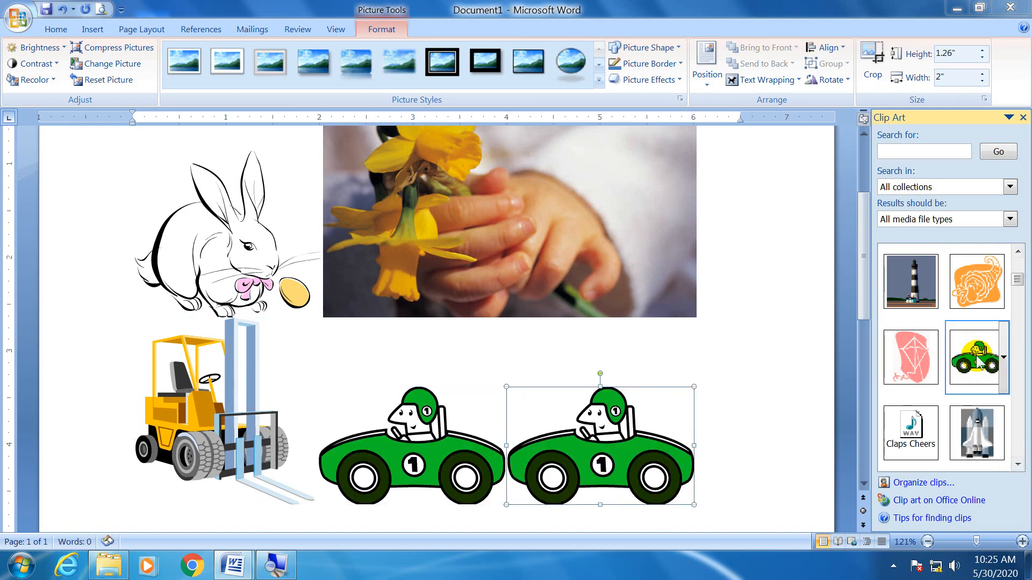
Close the clip art search pane and delete the second green race car from the document
left_click(1023, 117)
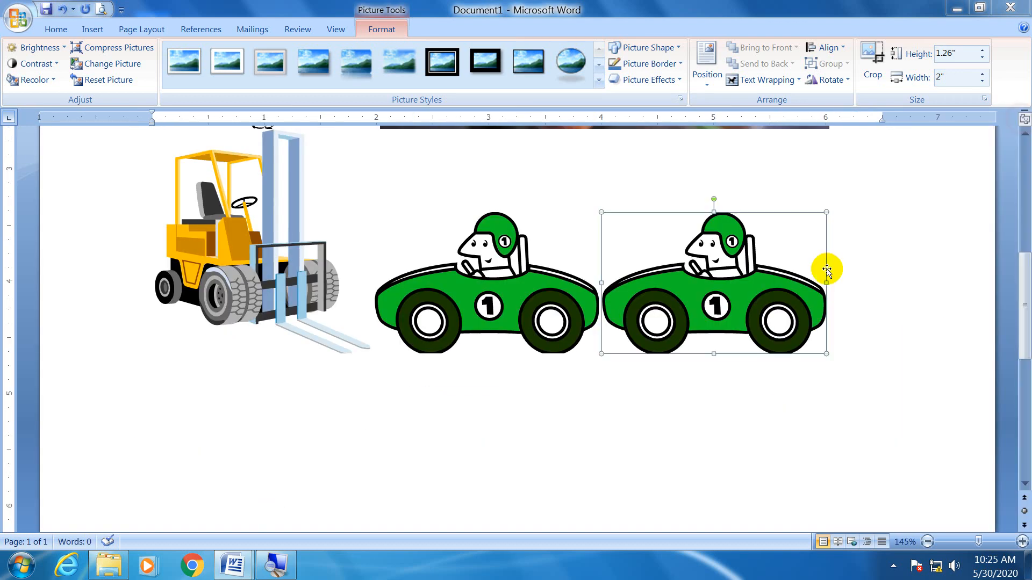
key("Delete")
left_click(593, 290)
scroll(641, 275, "up", 2)
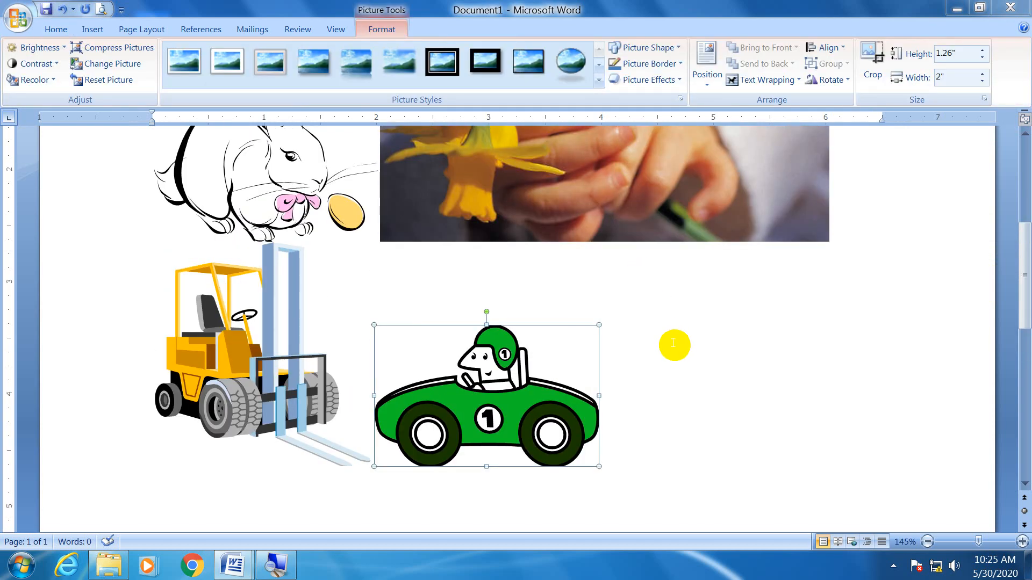
left_click(693, 346)
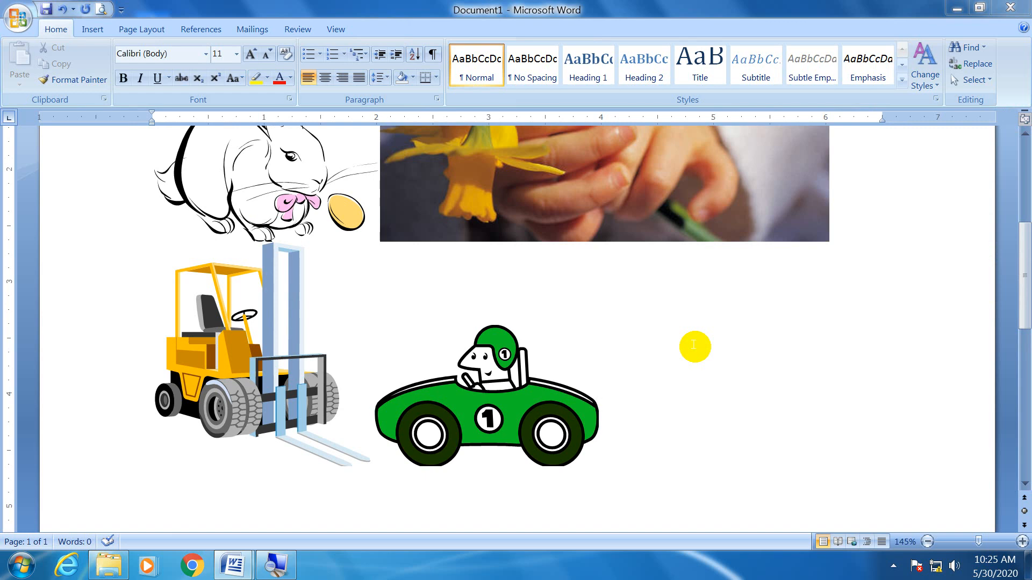
Create a new blank document and insert the picture file 3 from the Desktop
key("ctrl+n")
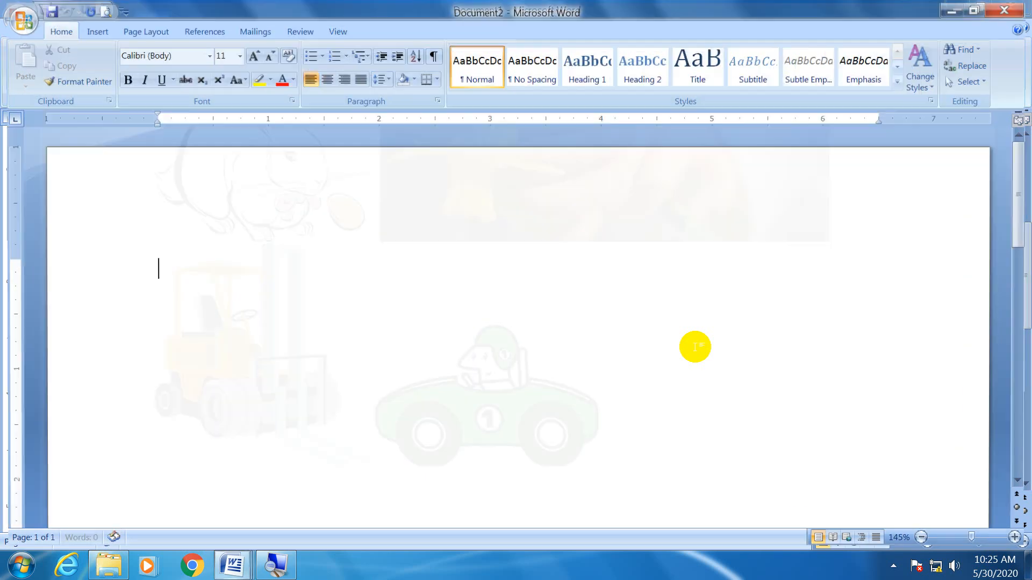
left_click(92, 31)
left_click(152, 53)
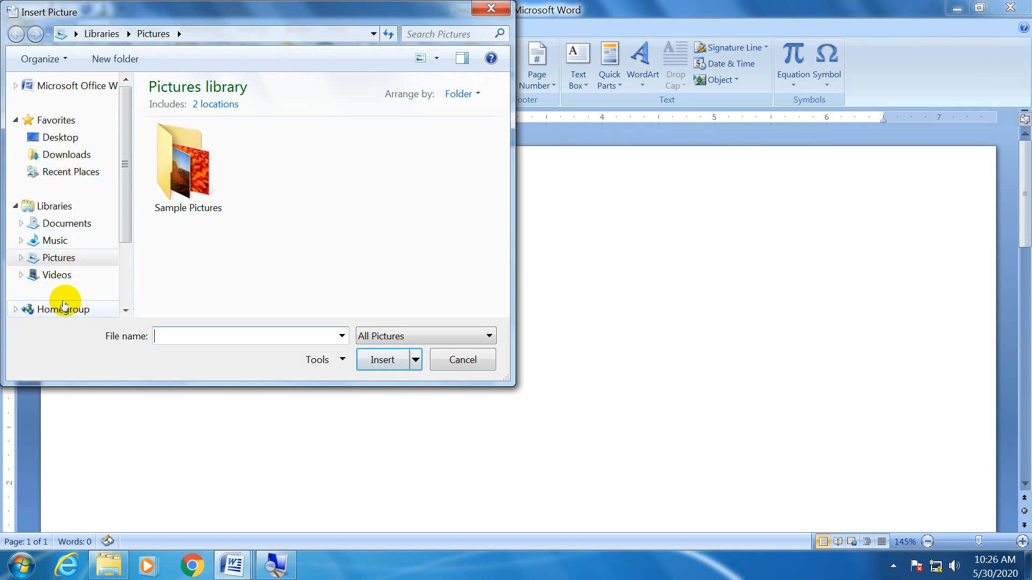
left_click(59, 139)
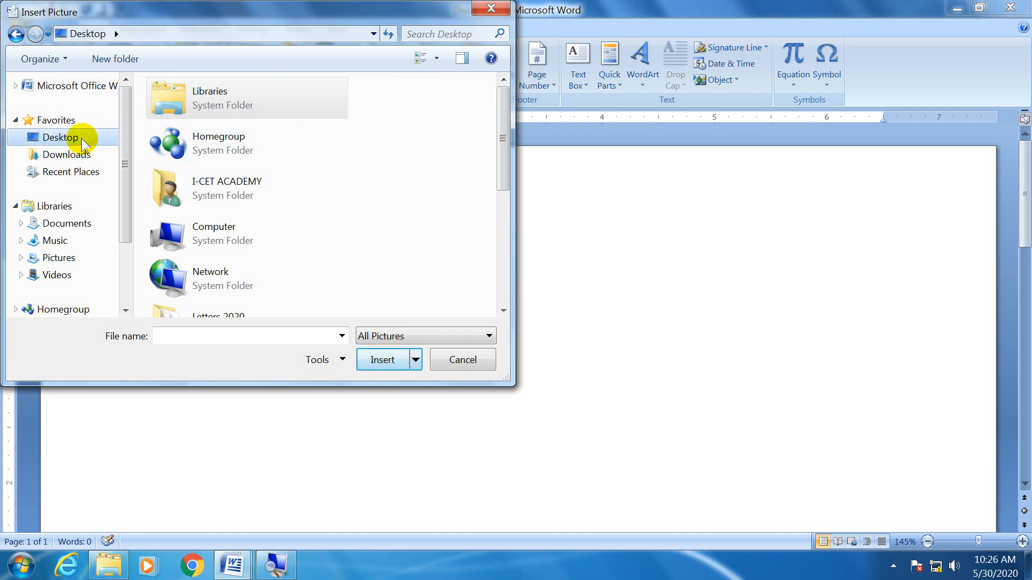
left_click(390, 149)
left_click_drag(500, 134, 502, 238)
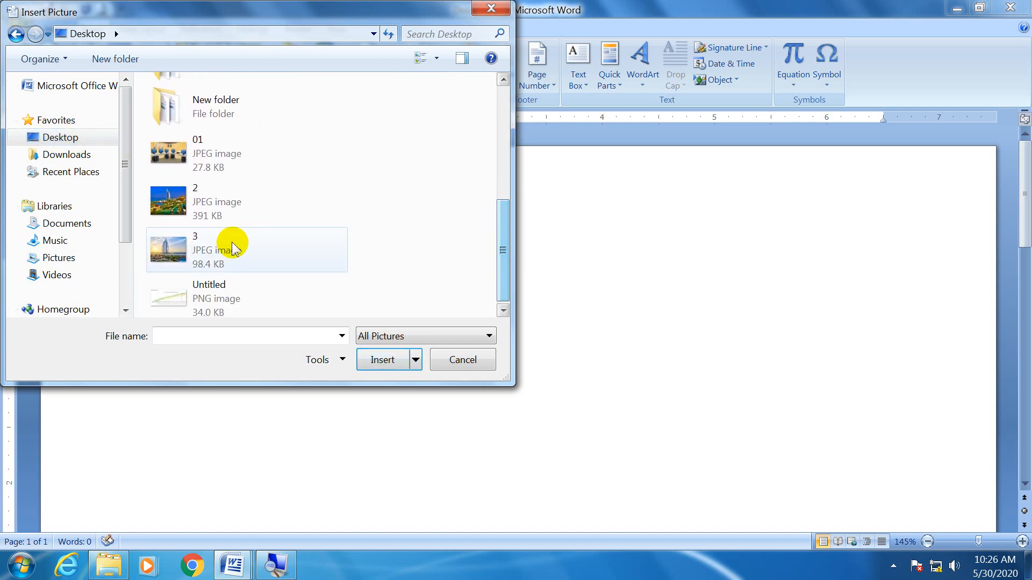
left_click(257, 257)
left_click(393, 362)
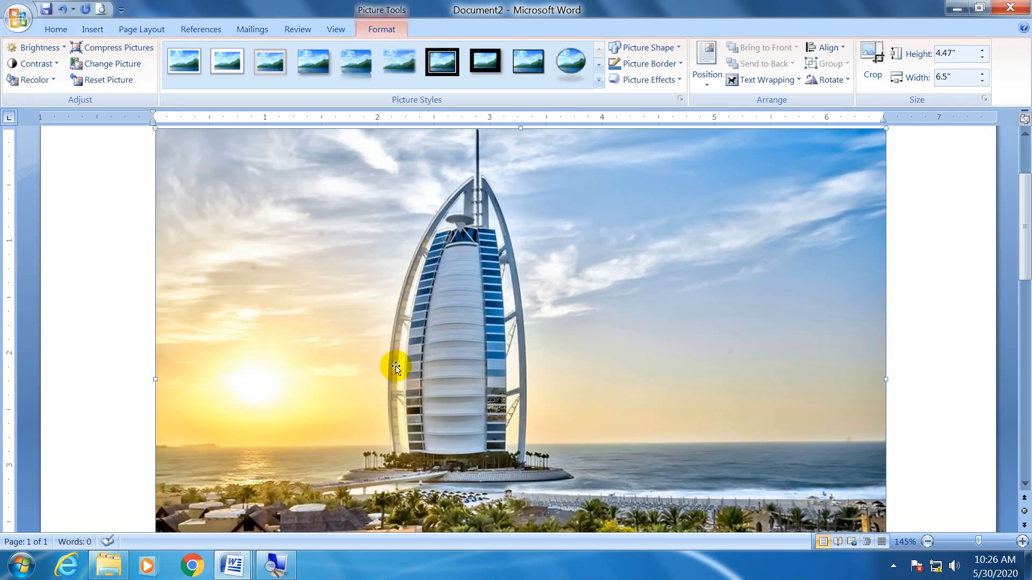
Place the insertion point in the blank area below the inserted hotel photo
scroll(395, 367, "up", 4)
scroll(396, 367, "down", 7)
scroll(395, 367, "down", 5)
scroll(396, 367, "up", 8)
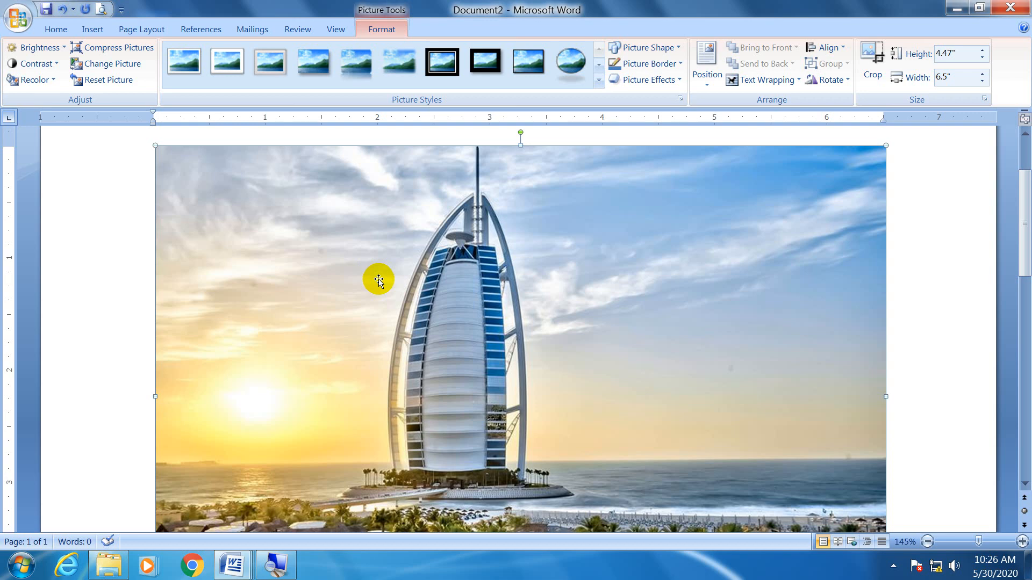
scroll(356, 350, "down", 15)
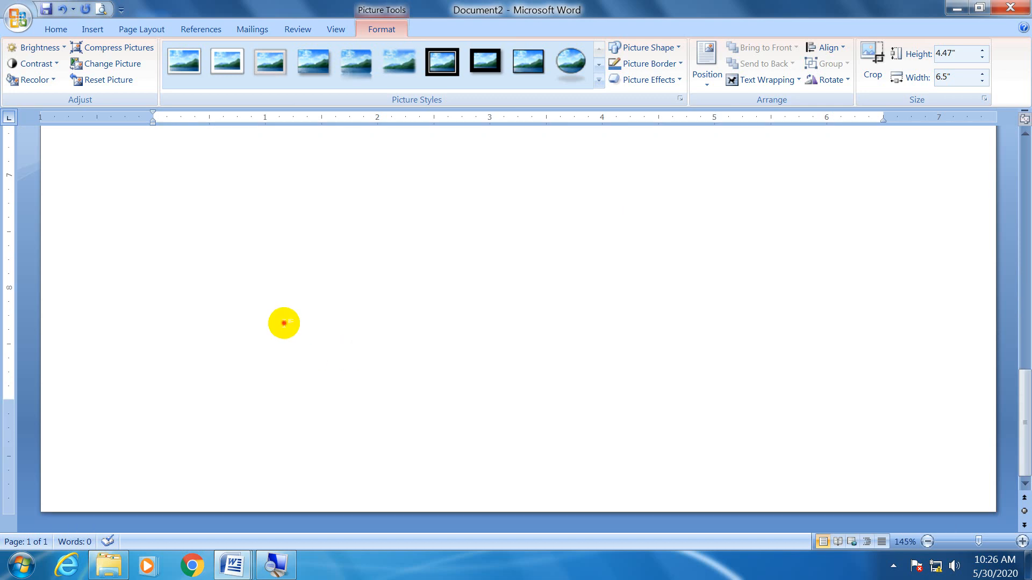
scroll(218, 318, "up", 9)
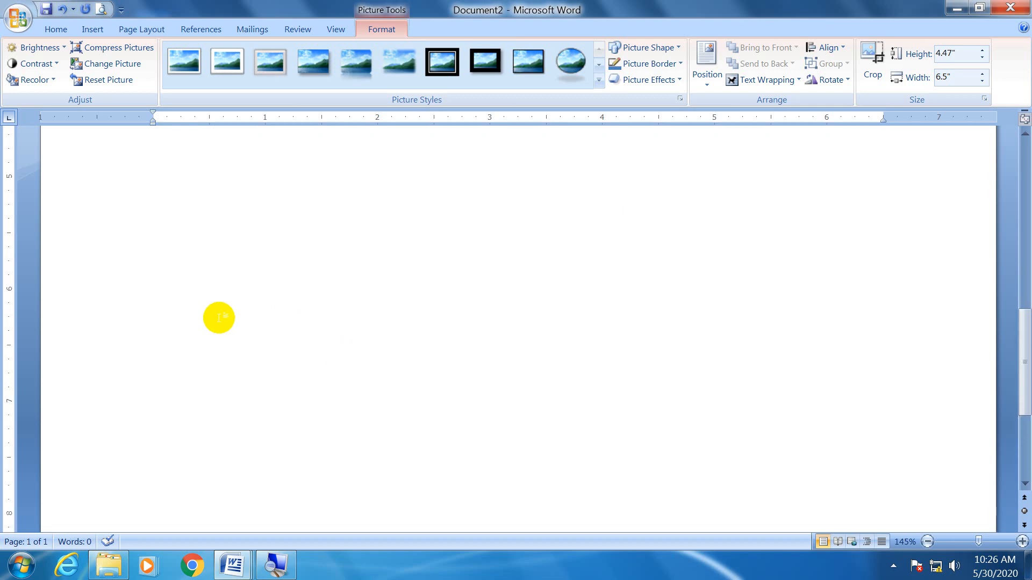
left_click(188, 329)
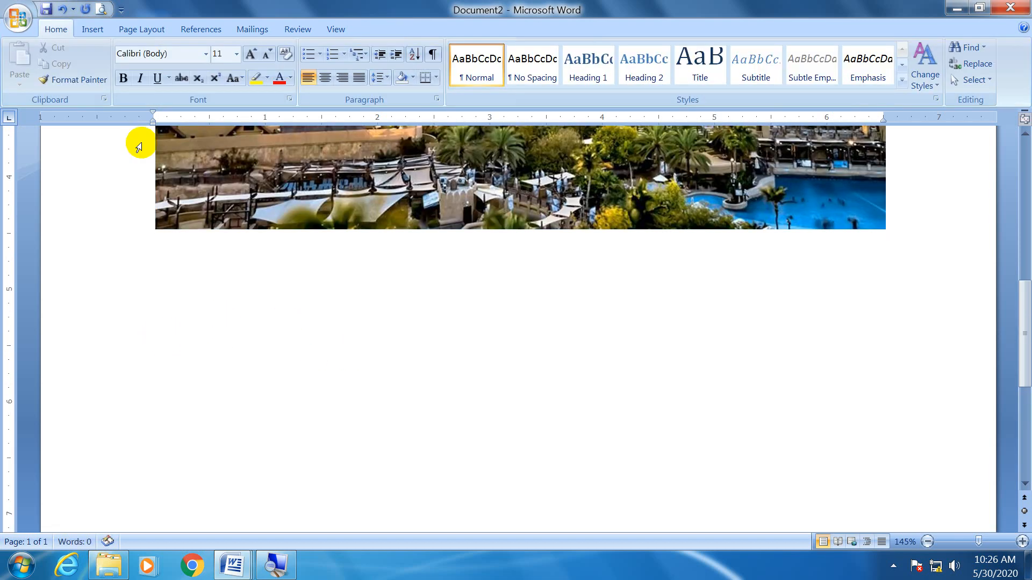
Insert the picture file 01 from the Desktop below the hotel photo
left_click(88, 28)
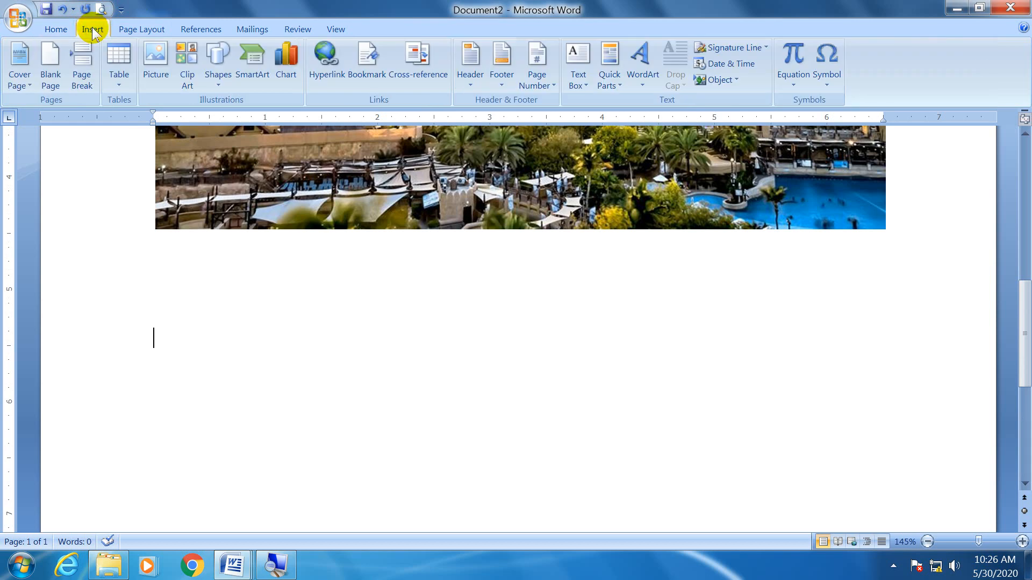
left_click(150, 65)
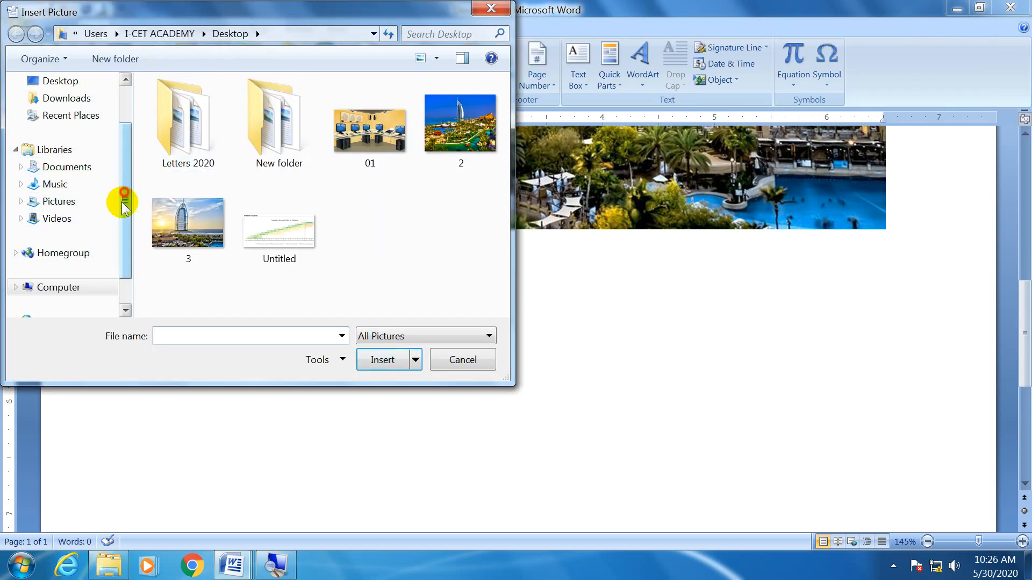
left_click_drag(122, 202, 120, 276)
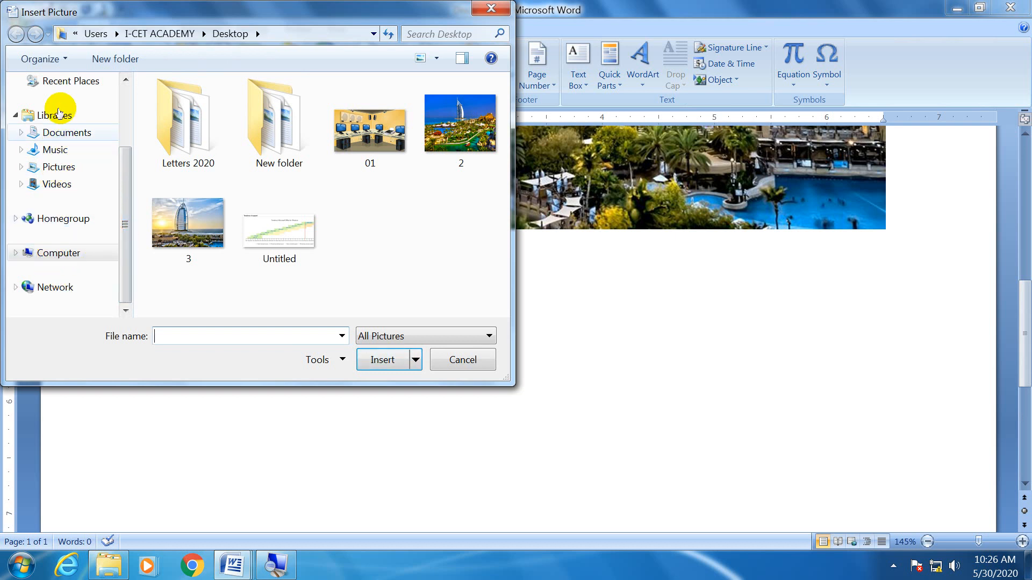
left_click(128, 127)
left_click_drag(125, 127, 120, 97)
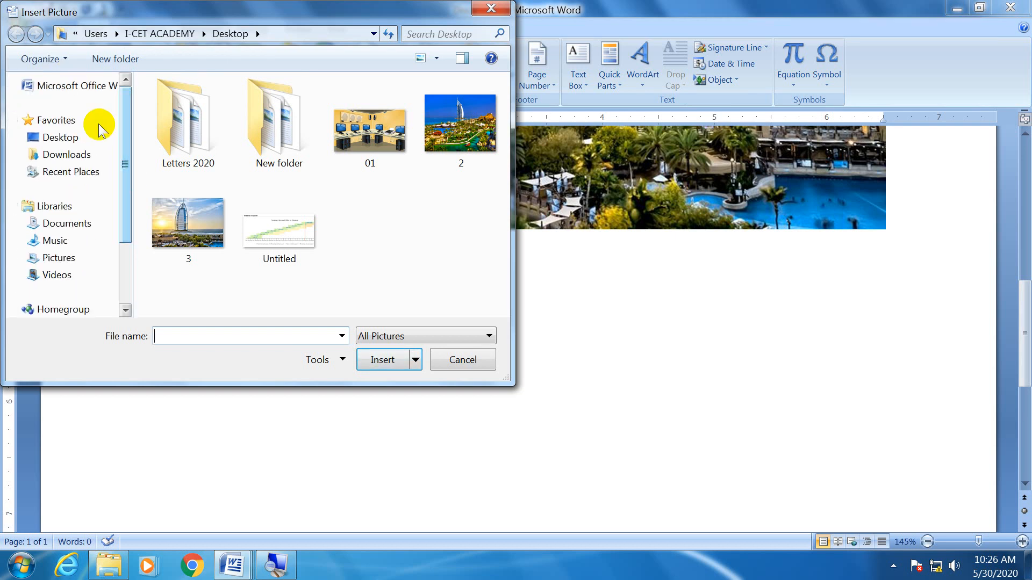
left_click(50, 139)
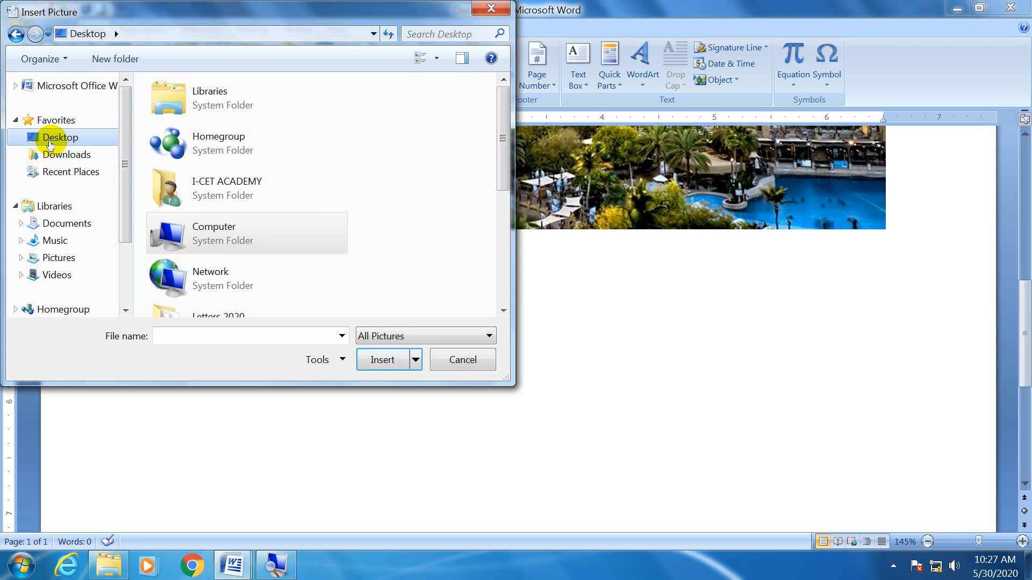
left_click_drag(505, 136, 497, 200)
left_click(180, 260)
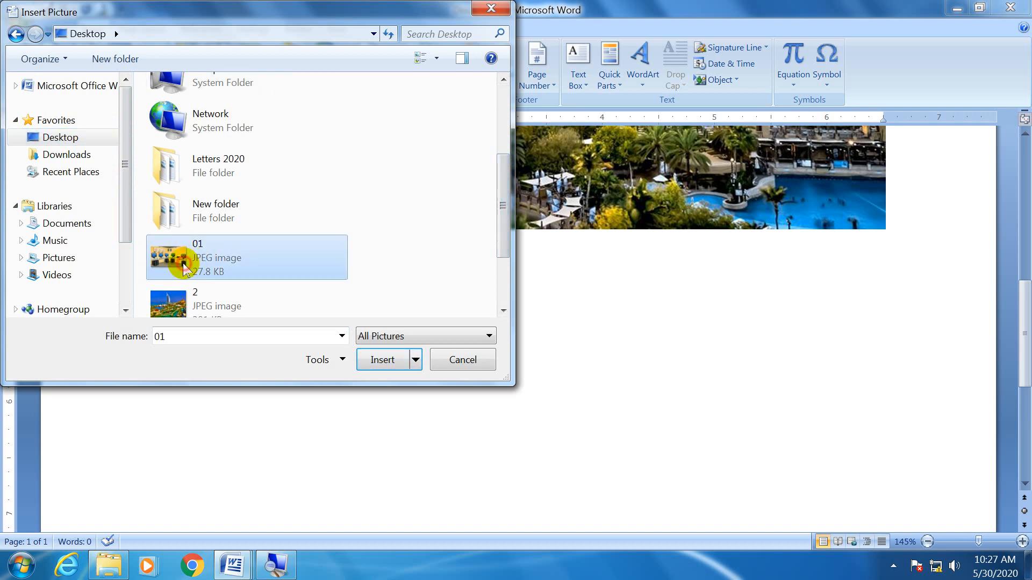
left_click(369, 358)
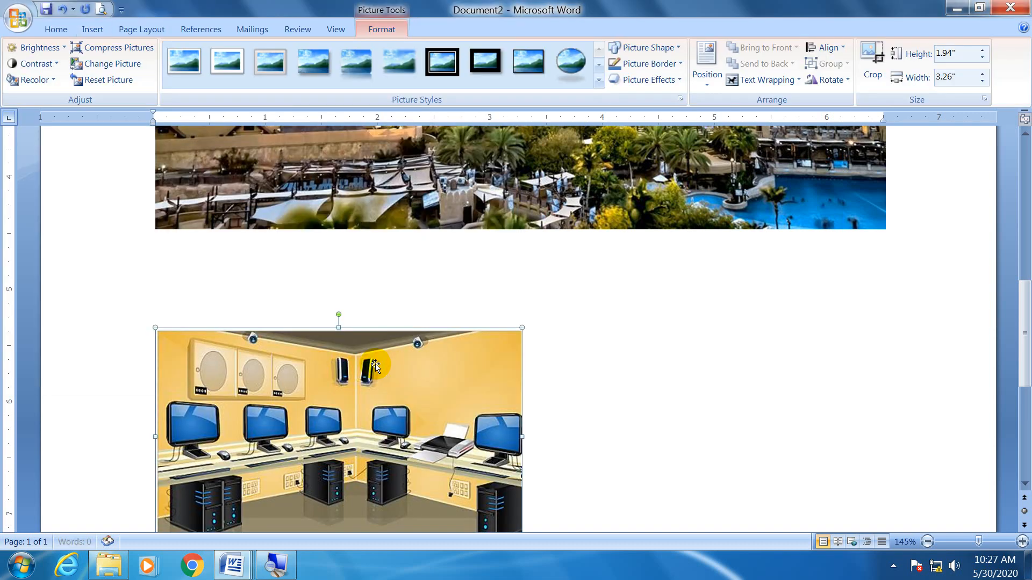
Examine the text wrapping options and the picture formatting tools for the computer lab picture
scroll(301, 313, "up", 3)
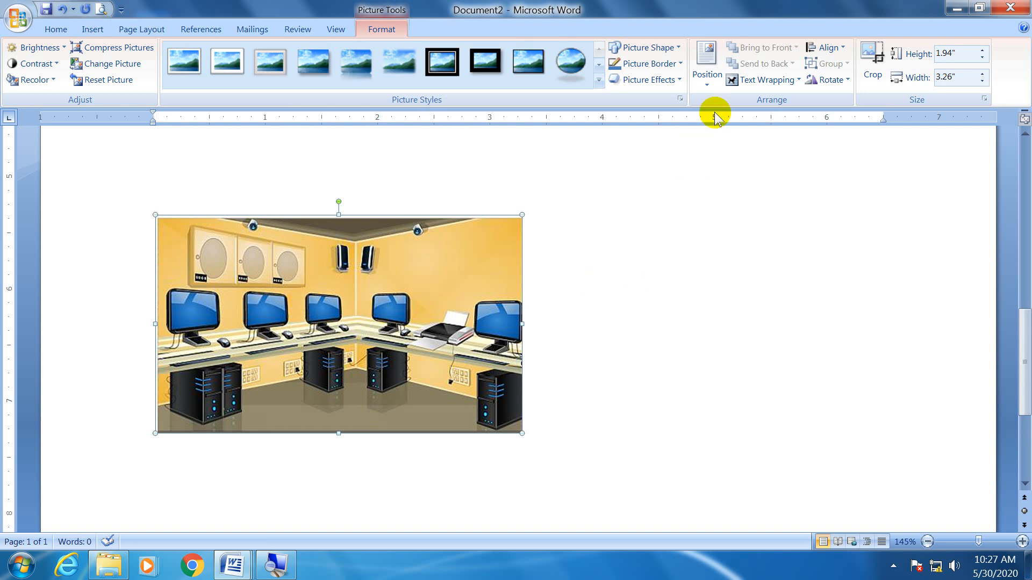
left_click(744, 81)
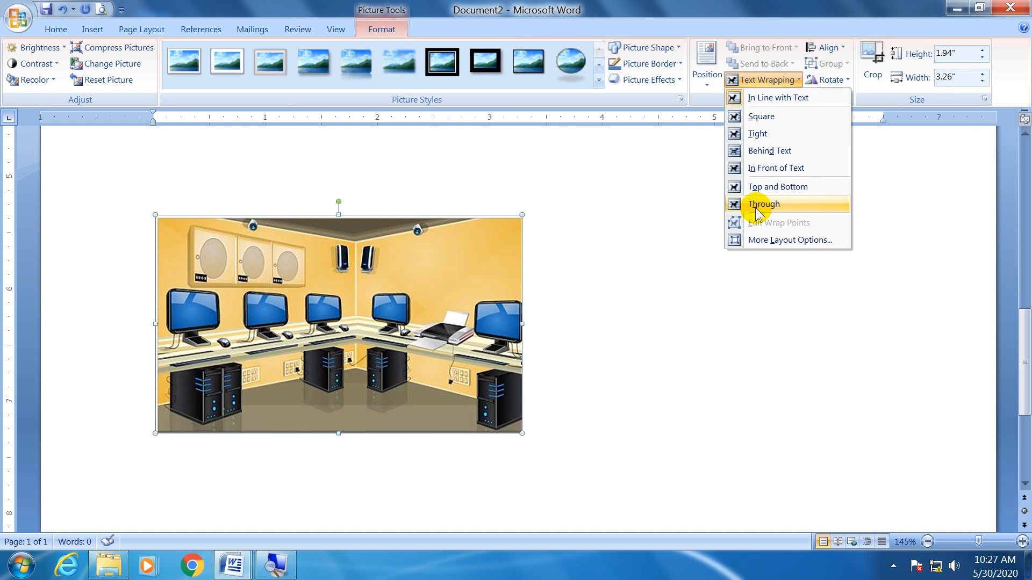
left_click(564, 228)
left_click(209, 173)
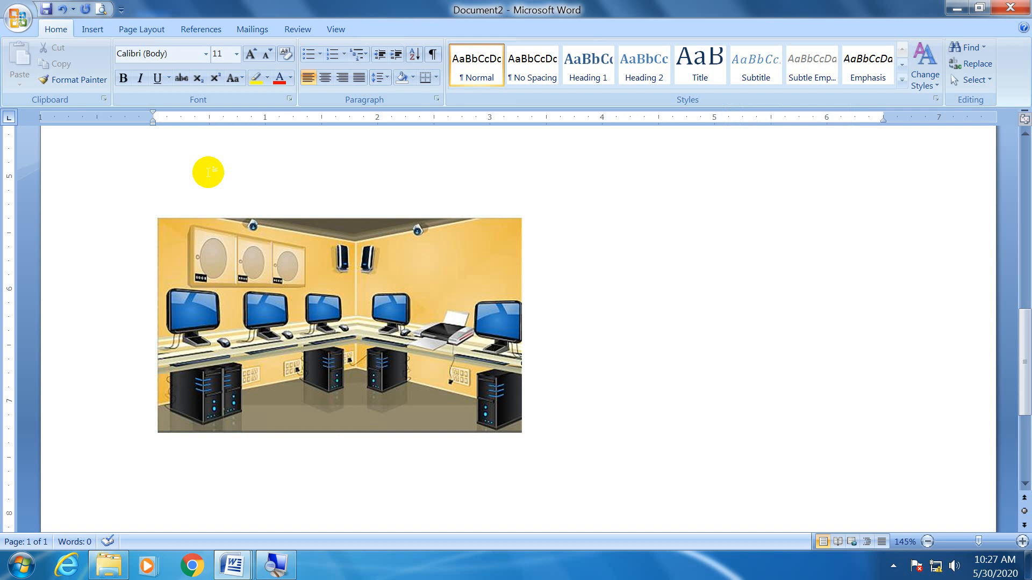
left_click(304, 286)
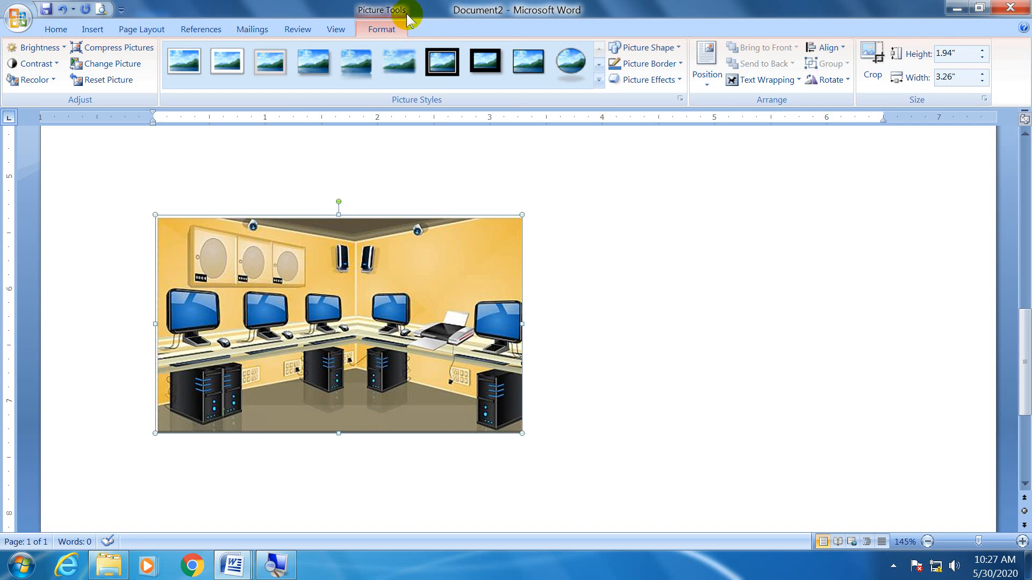
left_click(280, 176)
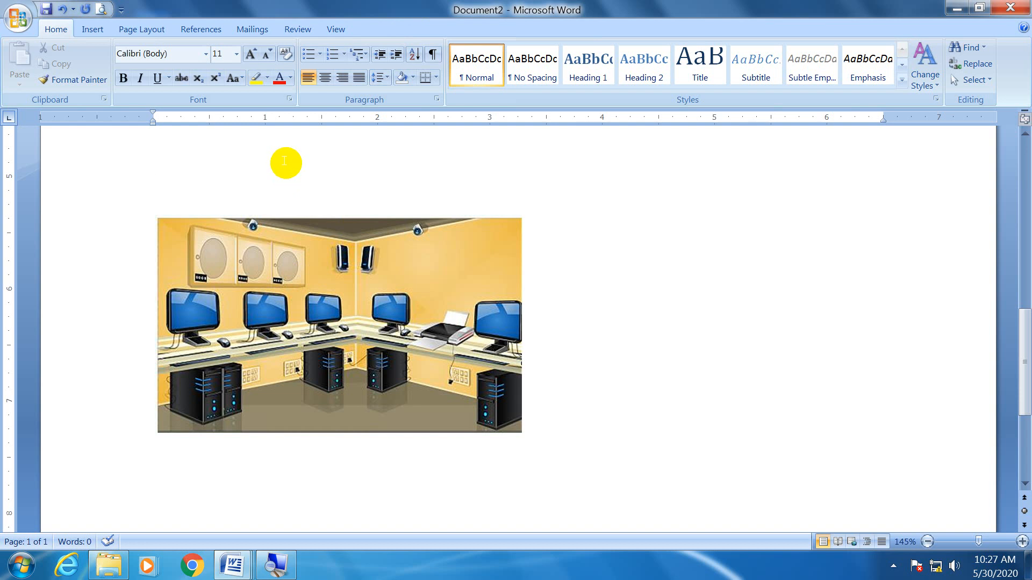
left_click(357, 275)
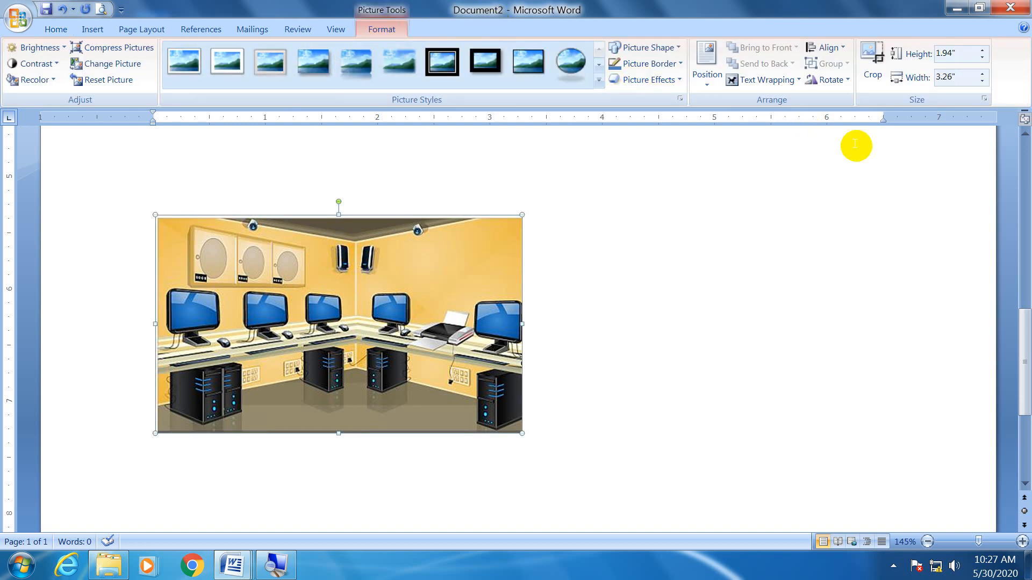
Try to move the computer lab picture while it is in line with text
left_click(779, 86)
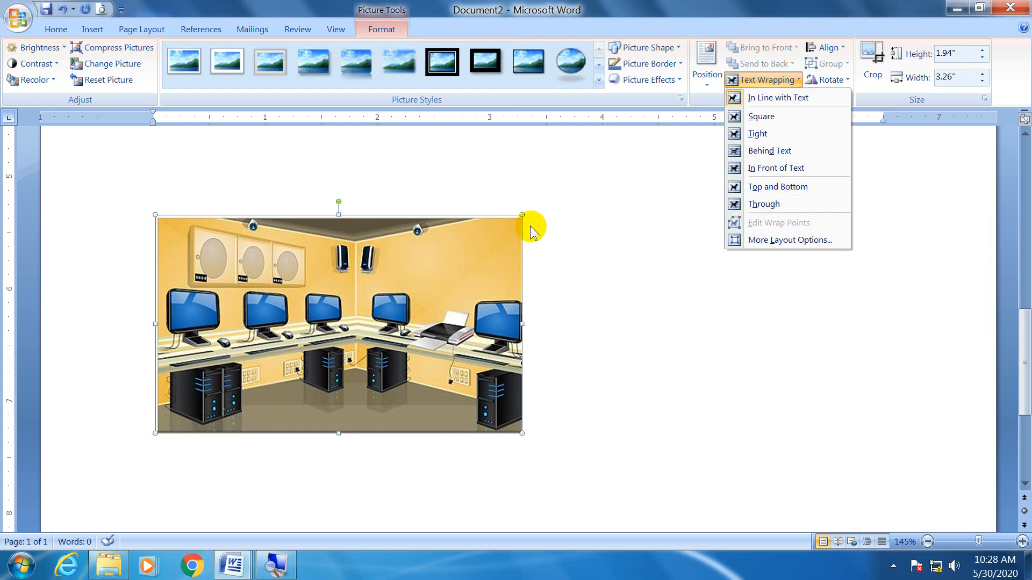
left_click(412, 274)
left_click_drag(388, 264, 476, 303)
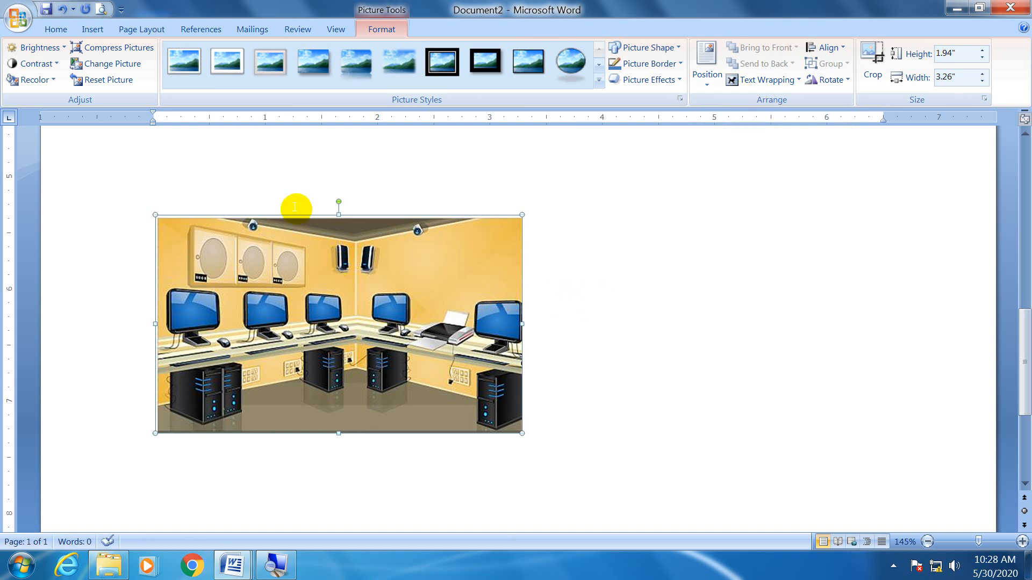
Set the computer lab picture's text wrapping to Through and arrange it side by side with a duplicate
left_click(762, 80)
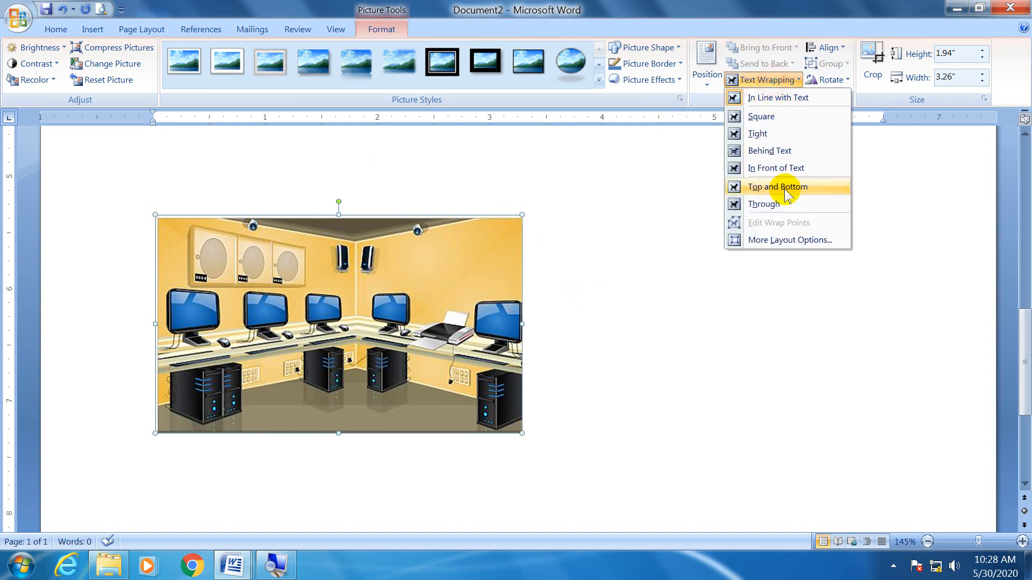
left_click(786, 204)
left_click_drag(415, 269, 837, 206)
left_click_drag(767, 240, 318, 230)
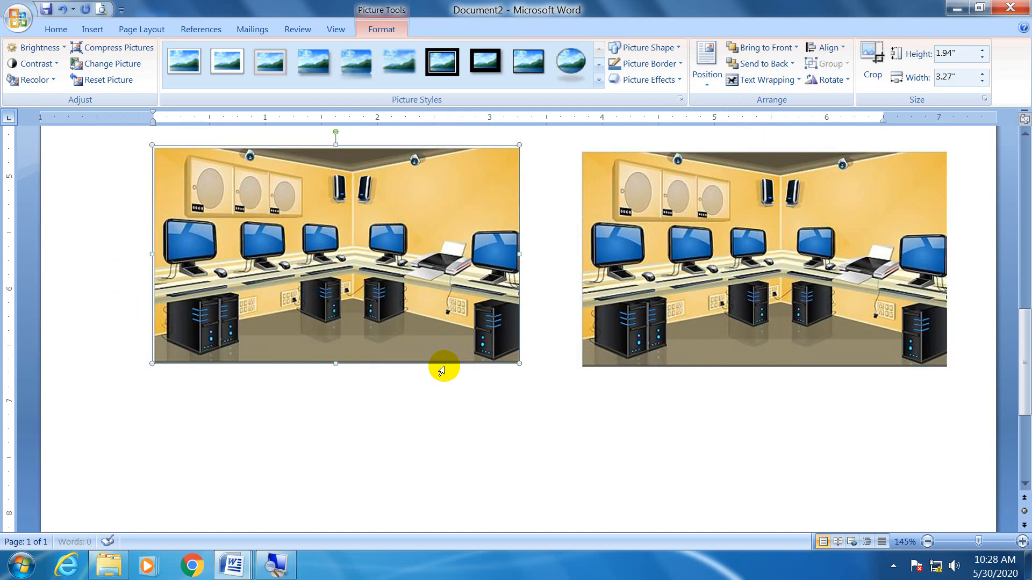
Resize both computer lab pictures together to 1.39" high by 2.33" wide, flipped horizontally, and reposition them side by side further into the page
left_click(646, 325, "ctrl")
left_click_drag(516, 363, 470, 307)
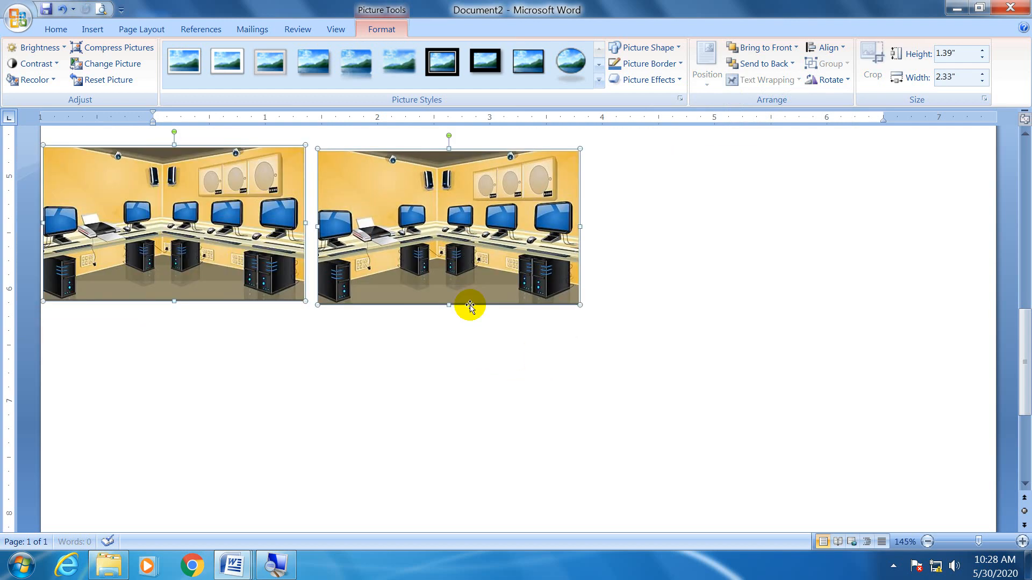
left_click_drag(187, 222, 356, 260)
left_click(591, 380)
mouse_move(597, 214)
left_mouse_down()
mouse_move(603, 201)
mouse_move(610, 217)
mouse_move(604, 210)
left_mouse_up()
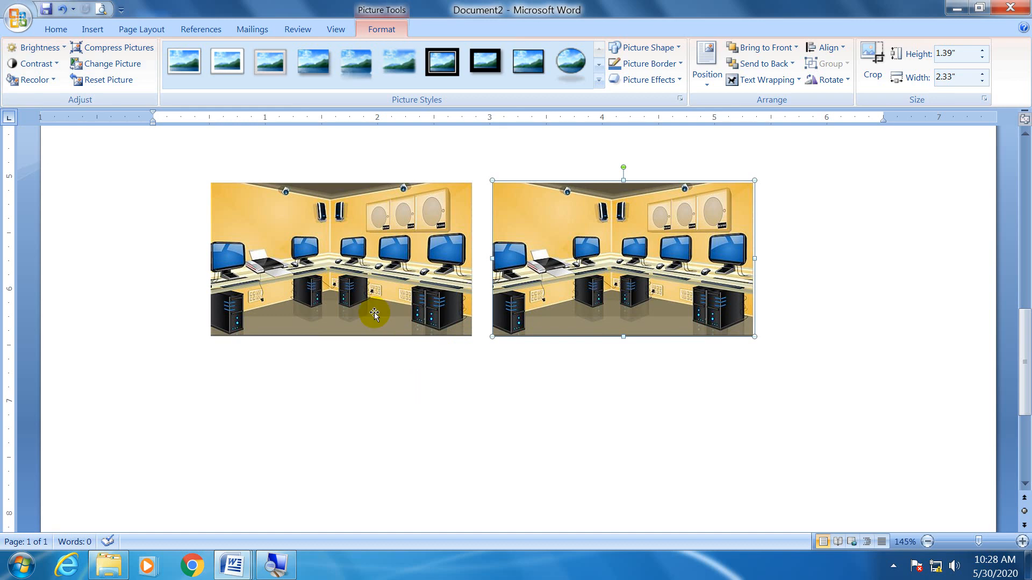
Shift both computer lab pictures toward the left margin and add a third copy to complete a row of three
left_click(336, 269)
left_click_drag(337, 269, 176, 271)
left_click_drag(612, 269, 480, 274)
left_click_drag(712, 292, 788, 273)
Select all three computer lab pictures and duplicate them directly below as a second row
left_click(330, 284)
left_click(559, 293, "shift")
left_click(666, 295, "shift")
left_click_drag(666, 287, 667, 453)
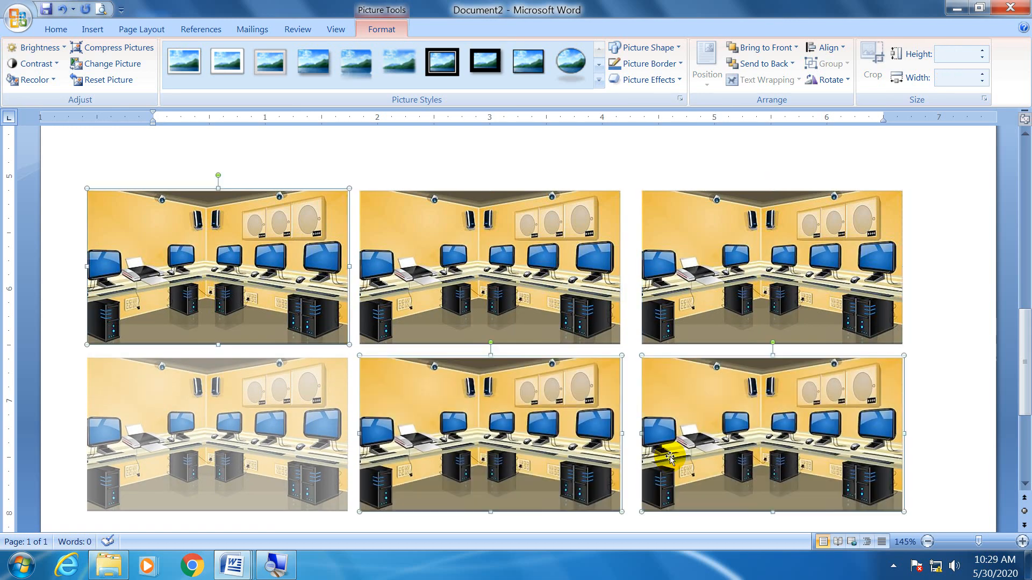
Preview the Grayscale recolor on the first picture of the upper row without applying it, and select the middle picture
left_click(211, 224)
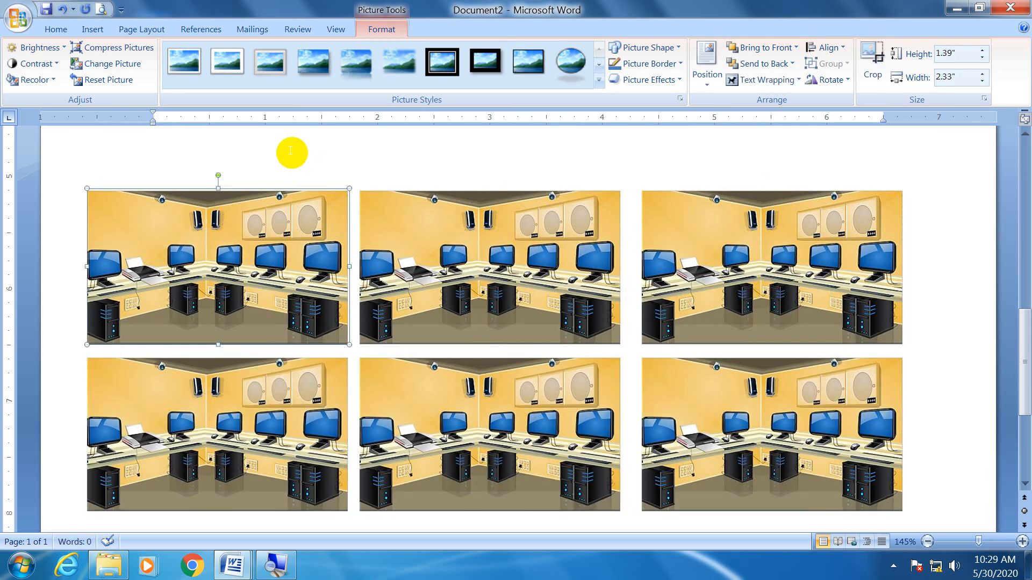
left_click(19, 85)
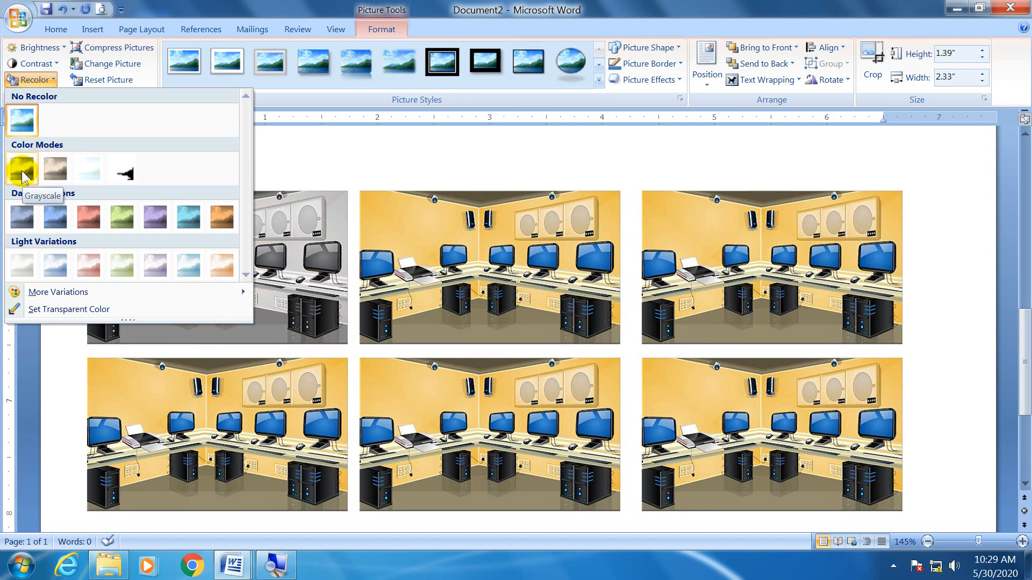
left_click(395, 228)
left_click(396, 226)
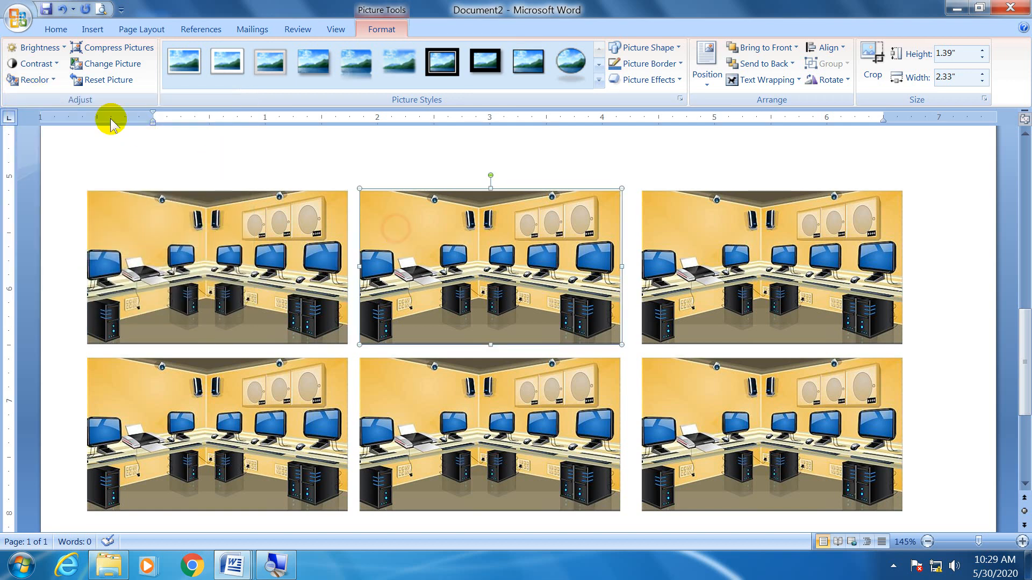
Recolor the upper row's middle computer lab picture in Grayscale and its third picture in Washout
left_click(43, 90)
left_click(19, 168)
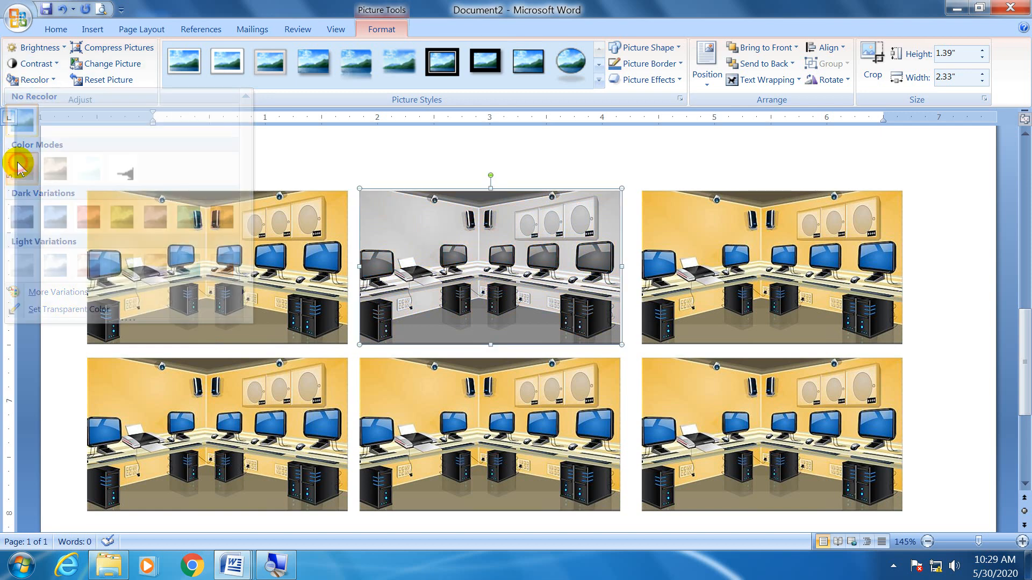
left_click(733, 247)
left_click(35, 79)
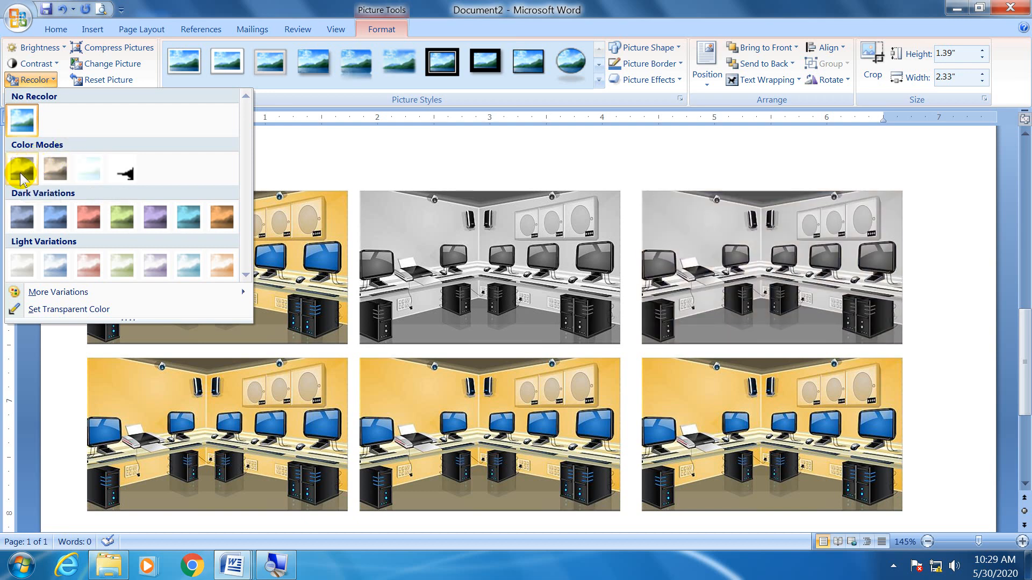
left_click(88, 168)
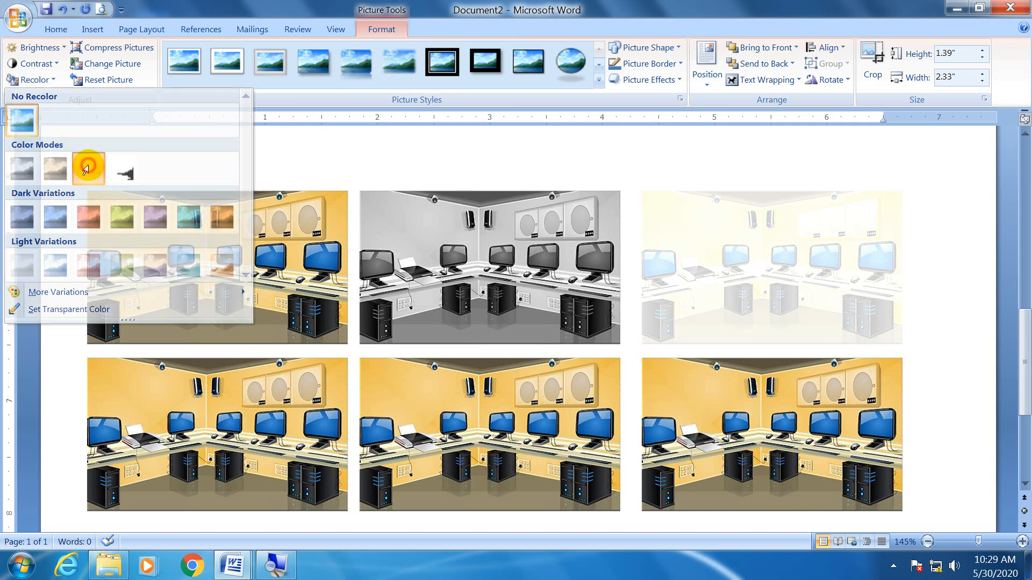
Recolor the lower row's first computer lab picture with the pale gray Light Variation
left_click(176, 381)
left_click(32, 79)
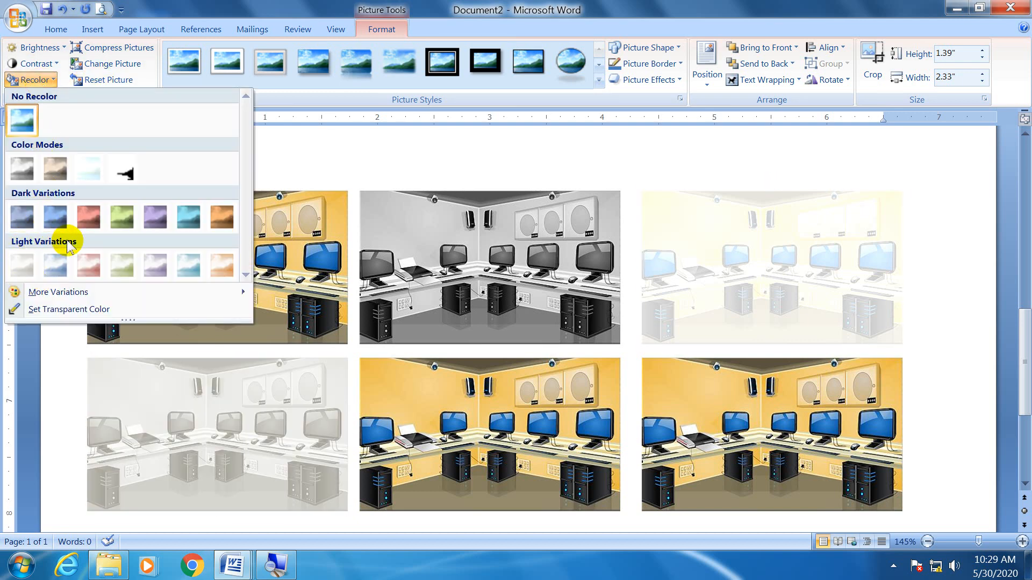
left_click(21, 264)
Recolor the lower row's middle picture with the green Light Variation and its third picture with the orange one
left_click(438, 368)
left_click(35, 79)
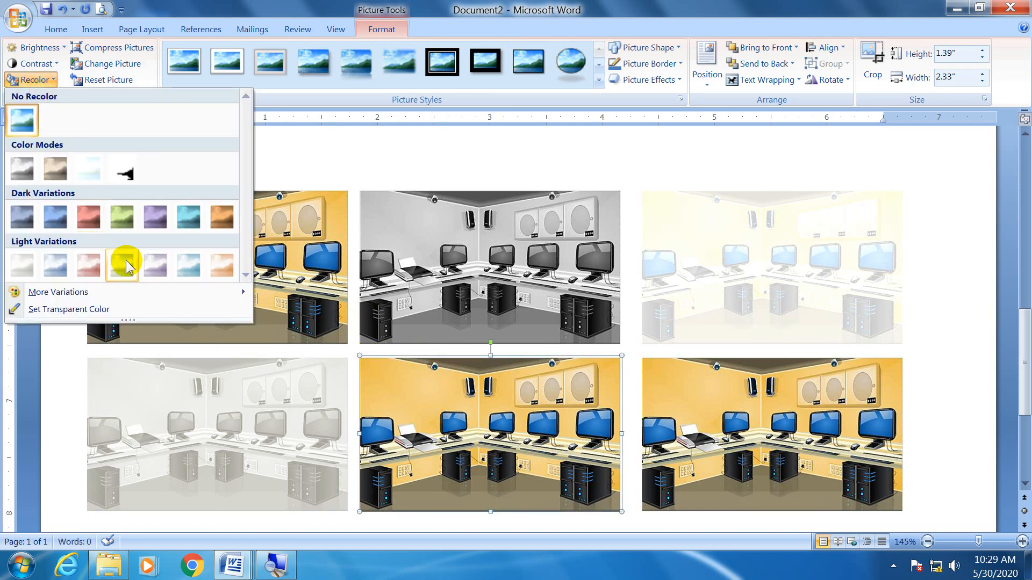
left_click(126, 260)
left_click(700, 388)
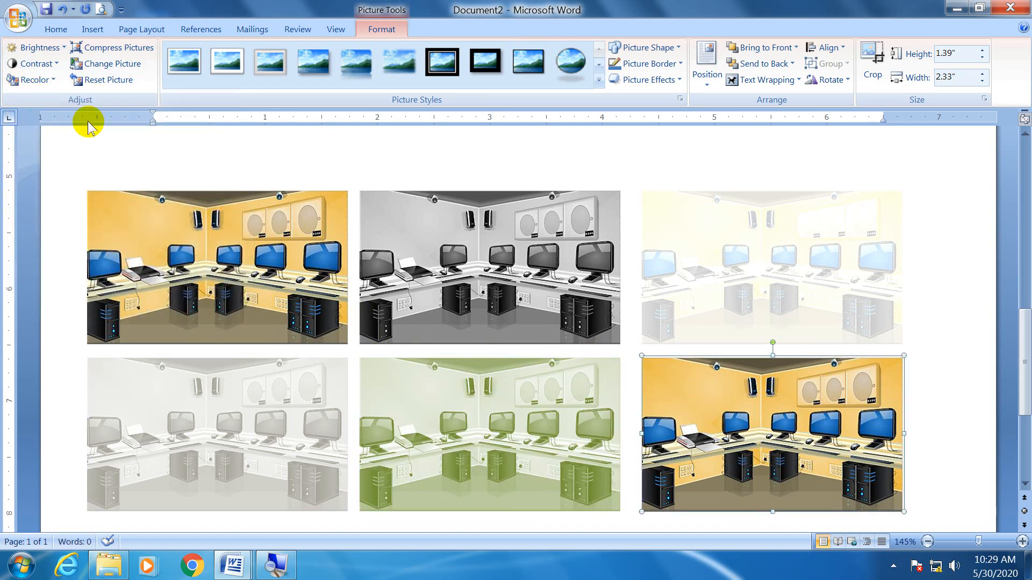
left_click(33, 79)
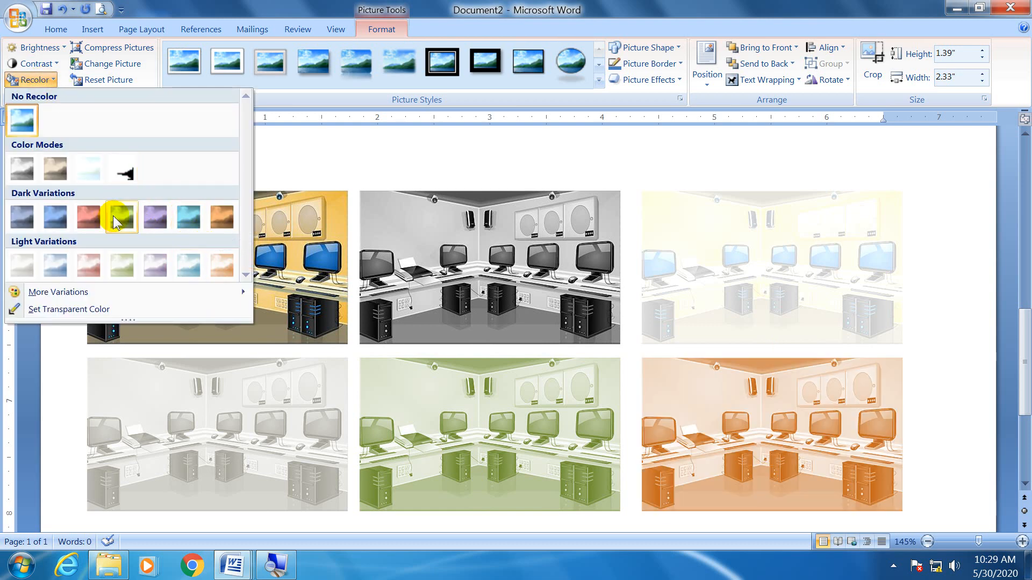
left_click(218, 274)
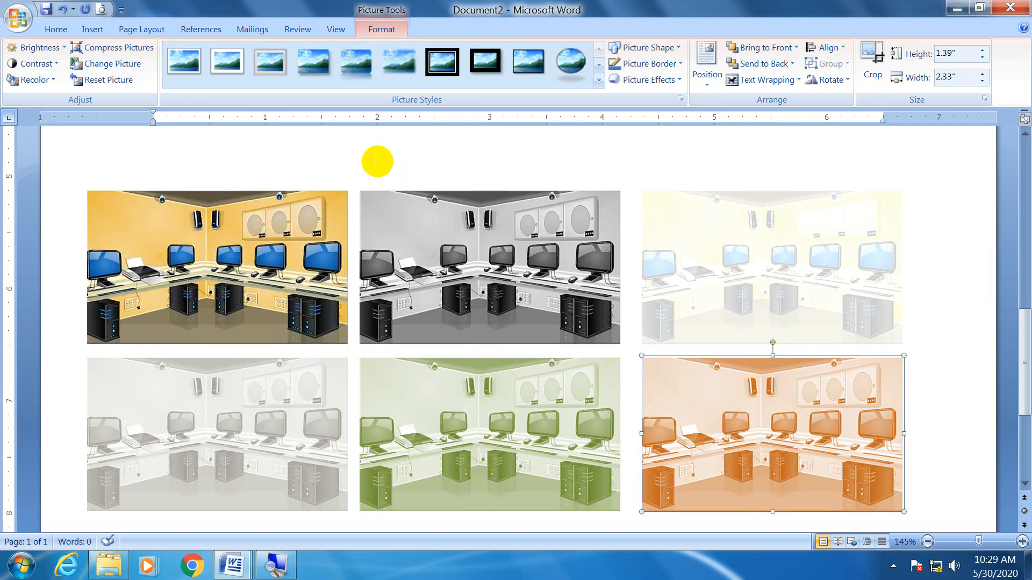
Compare the three pictures of the upper row, and keep the current Windows color scheme without showing the message again
left_click(471, 249)
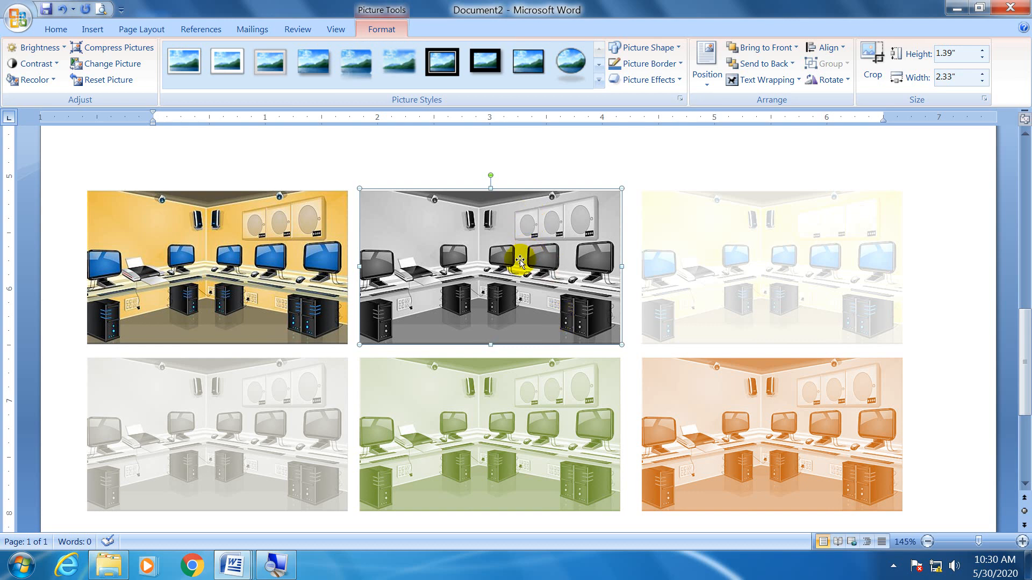
left_click(261, 230)
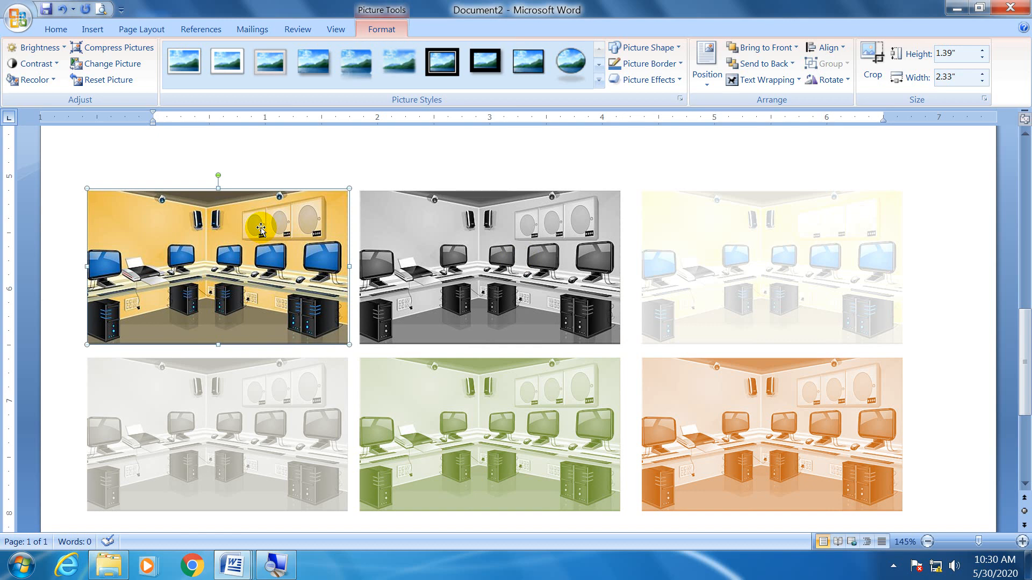
left_click(475, 291)
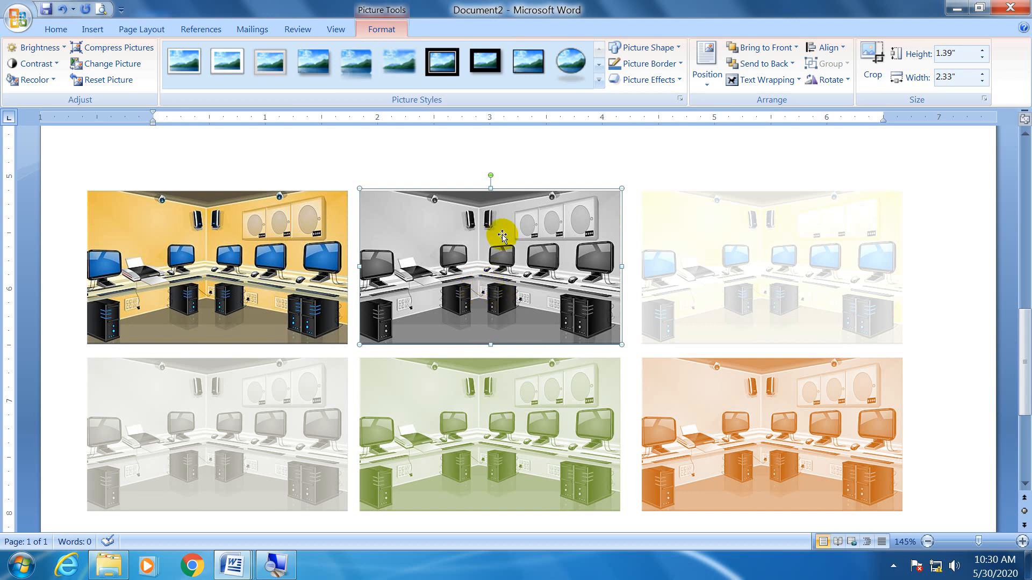
left_click(733, 232)
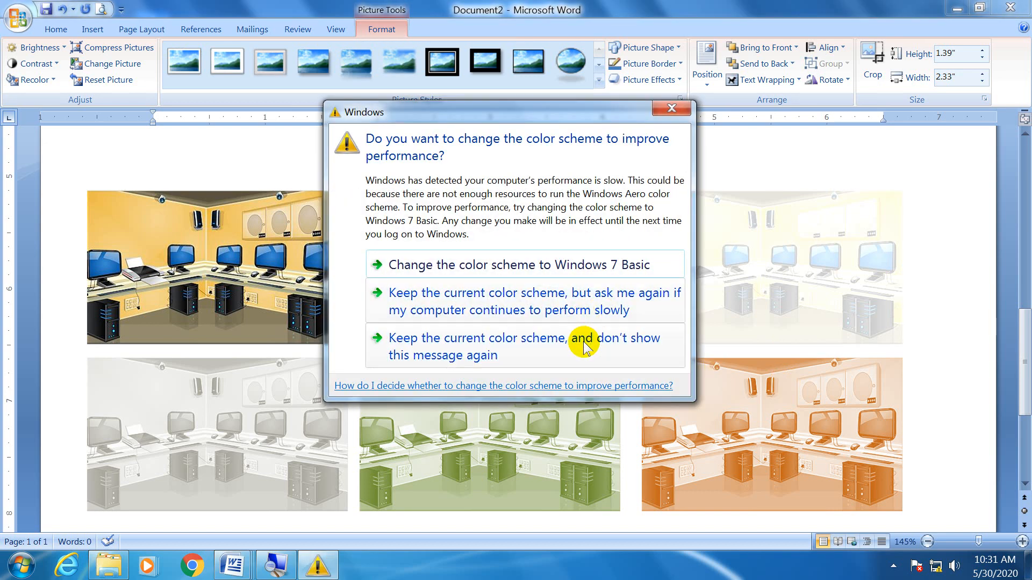
left_click(584, 345)
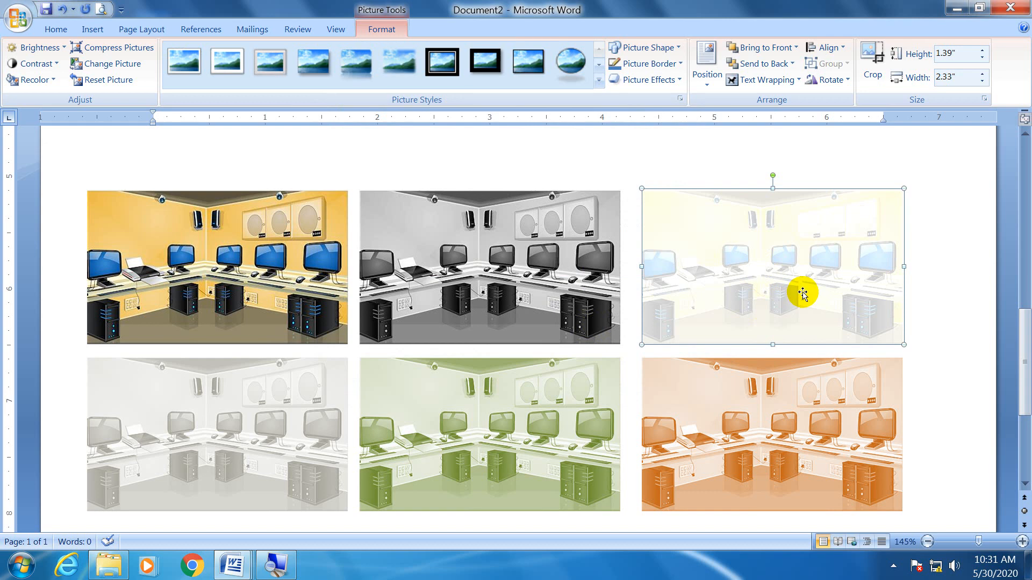
Review the lower row's recolored pictures and examine More Variations and Set Transparent Color for the green one
left_click(295, 389)
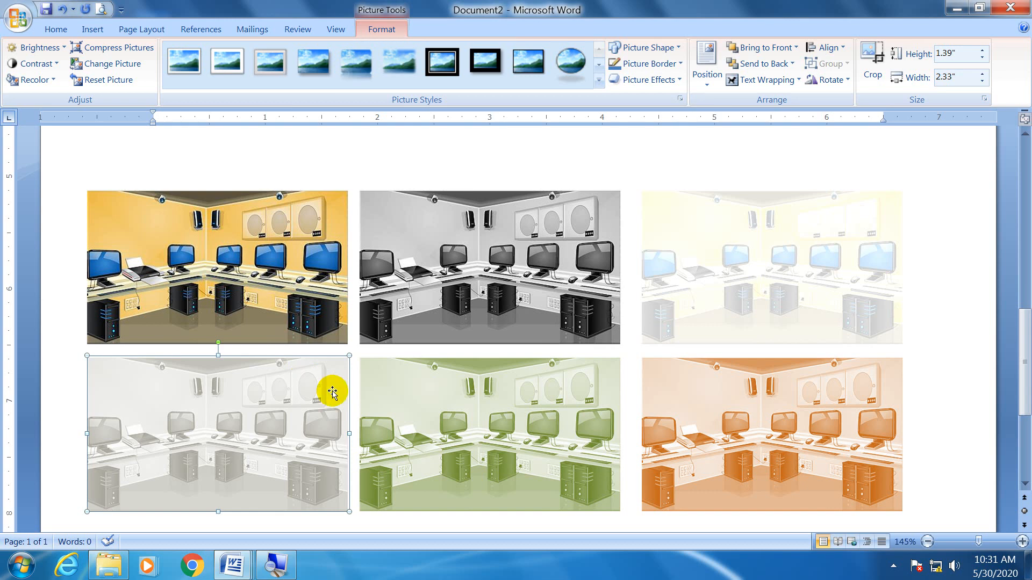
left_click(449, 424)
left_click(669, 435)
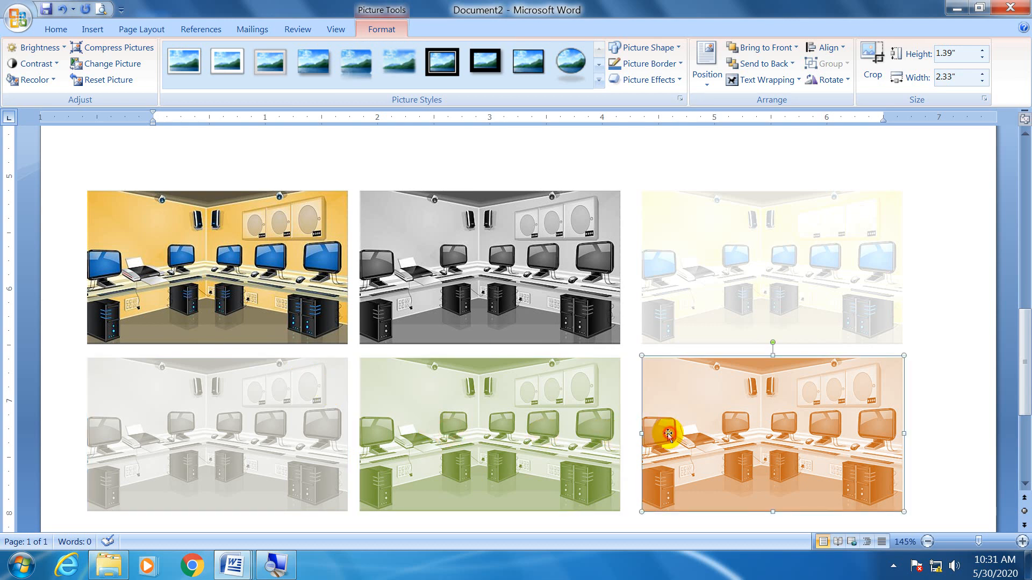
left_click(535, 425)
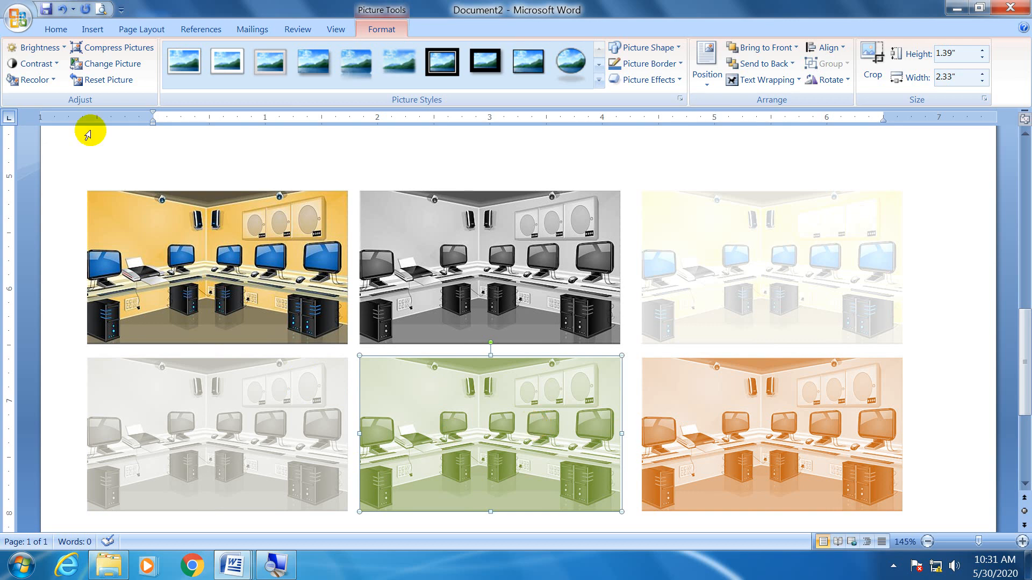
left_click(33, 80)
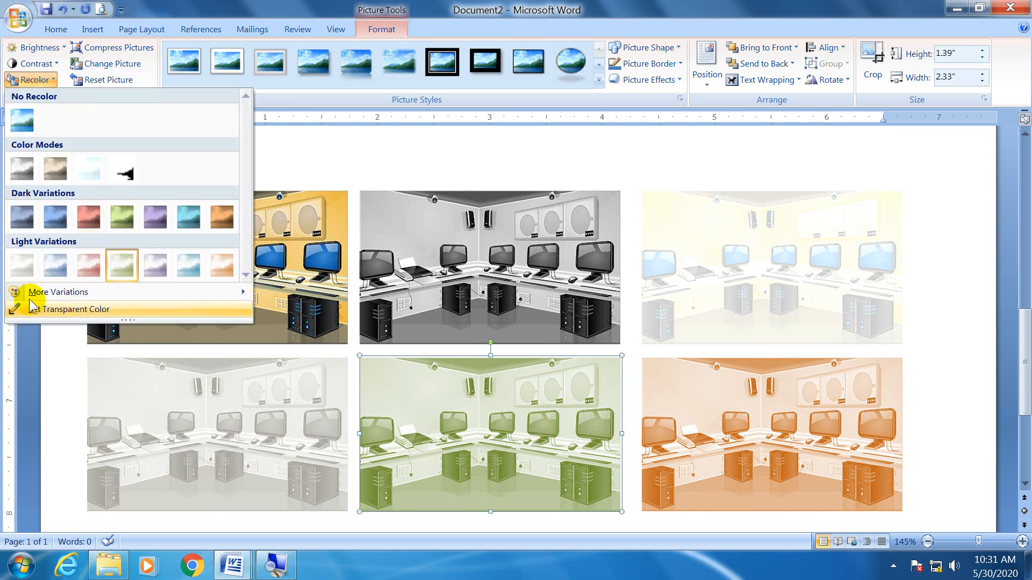
mouse_move(138, 295)
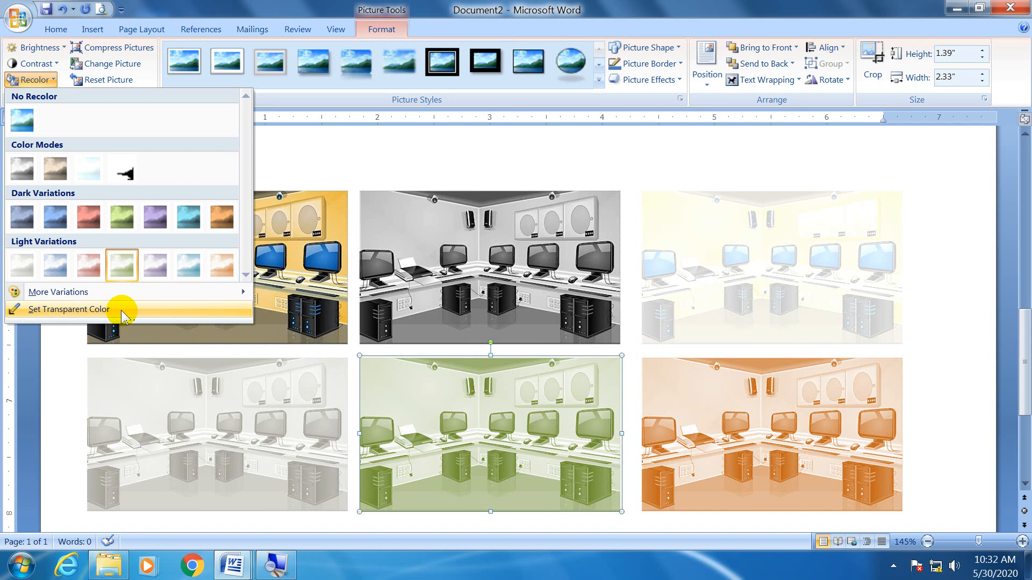
left_click(319, 164)
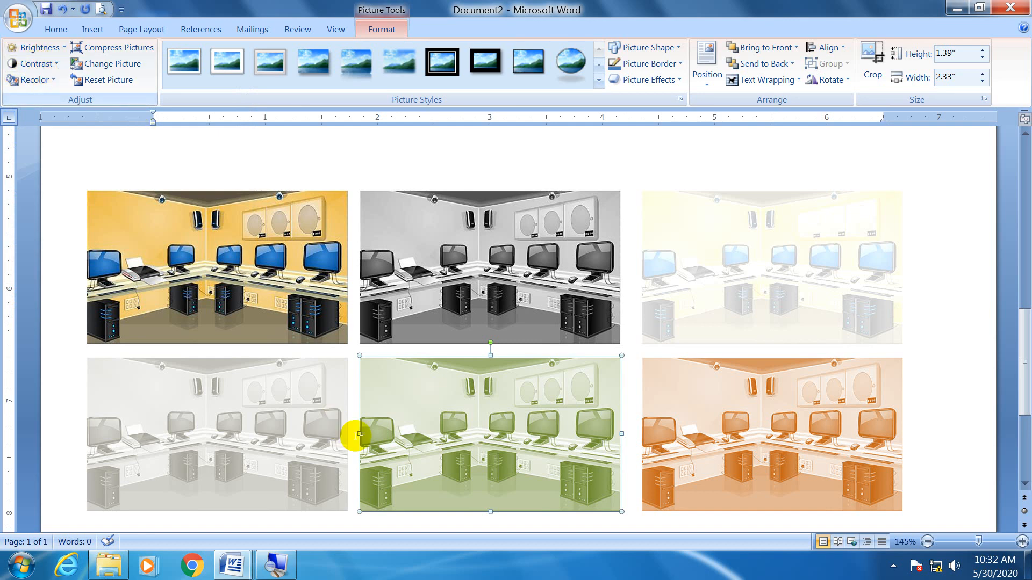
Preview the Brightness levels on the upper row's first picture without applying any
left_click(272, 406)
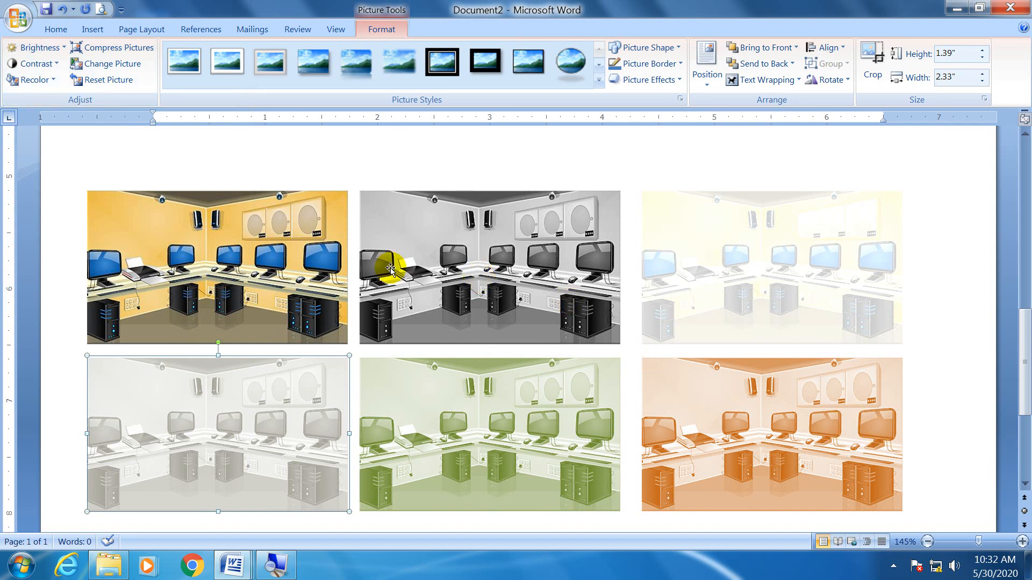
left_click(290, 245)
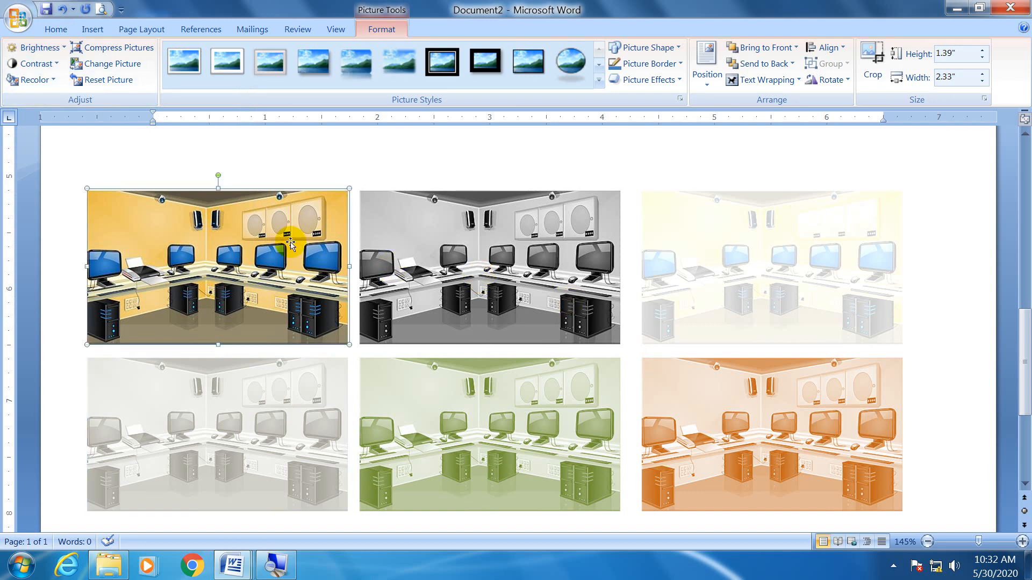
left_click(39, 47)
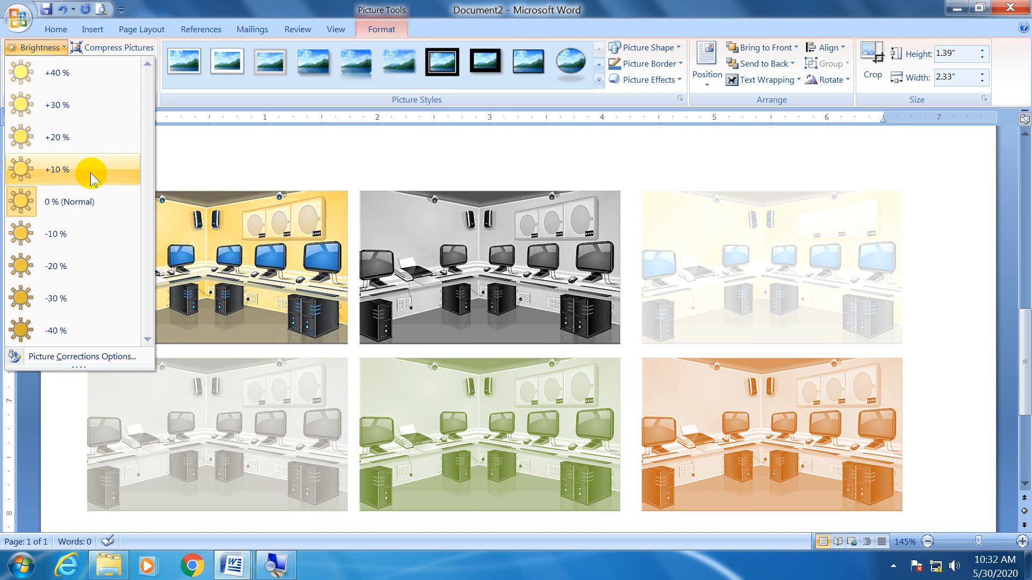
left_click(288, 236)
scroll(294, 294, "up", 3)
scroll(293, 295, "down", 3)
Restore the lower row's orange picture to its original colors with No Recolor
left_click(750, 450)
left_click(35, 79)
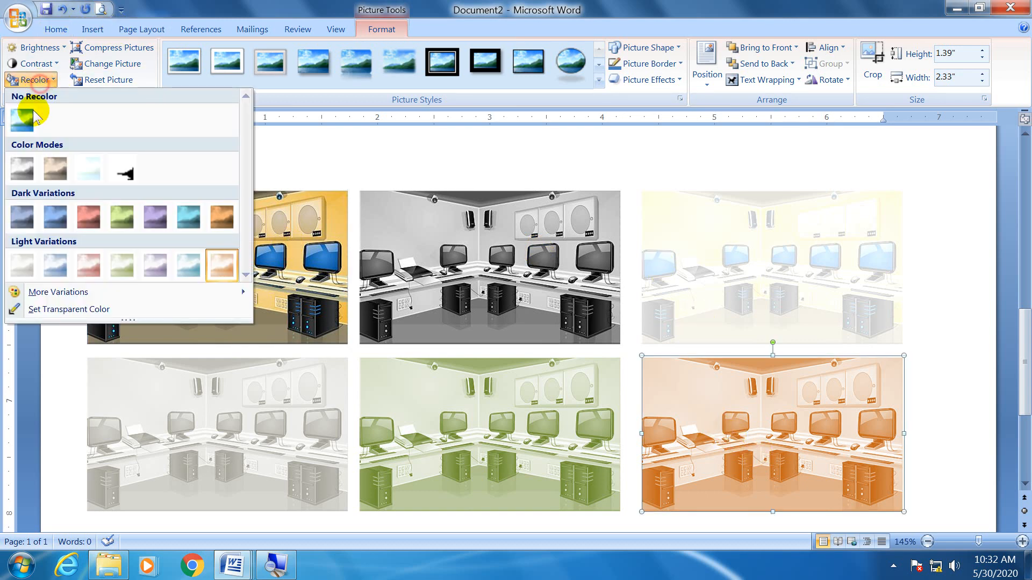
left_click(24, 120)
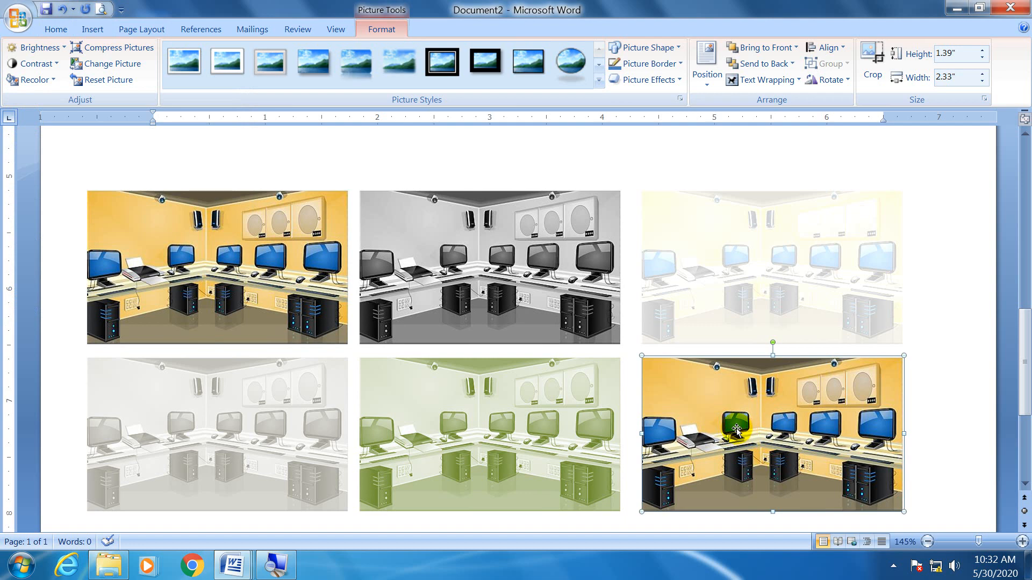
Set the lower row's third picture to +20% brightness and +20% contrast, and compare it with the upper row's first picture
left_click(36, 49)
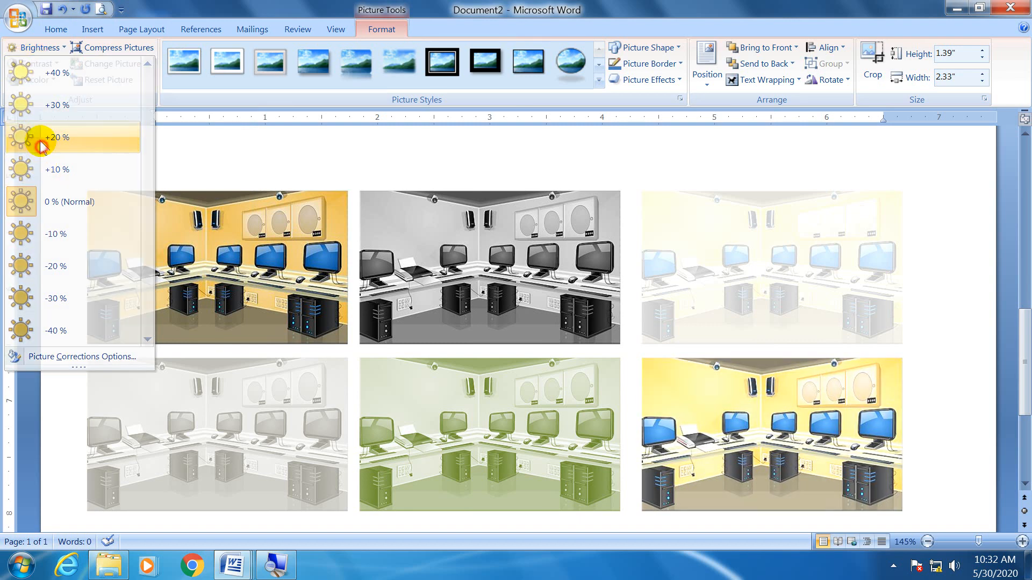
left_click(40, 138)
left_click(36, 64)
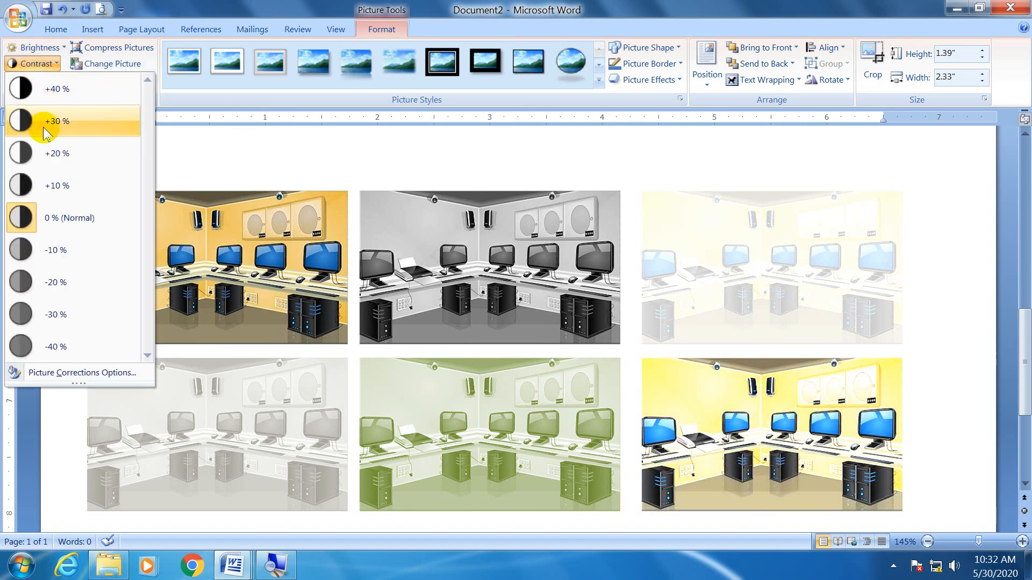
left_click(50, 150)
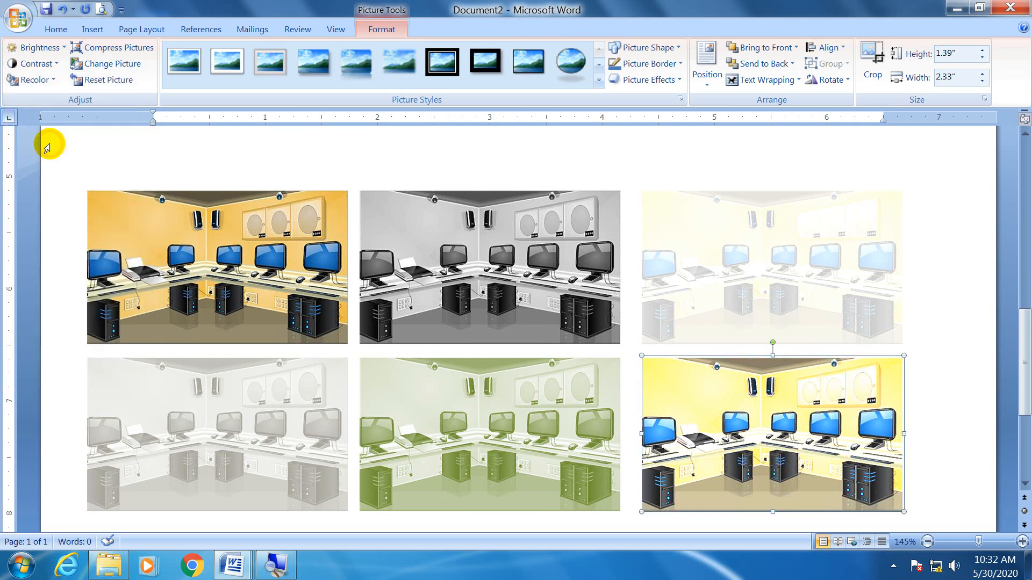
left_click(293, 265)
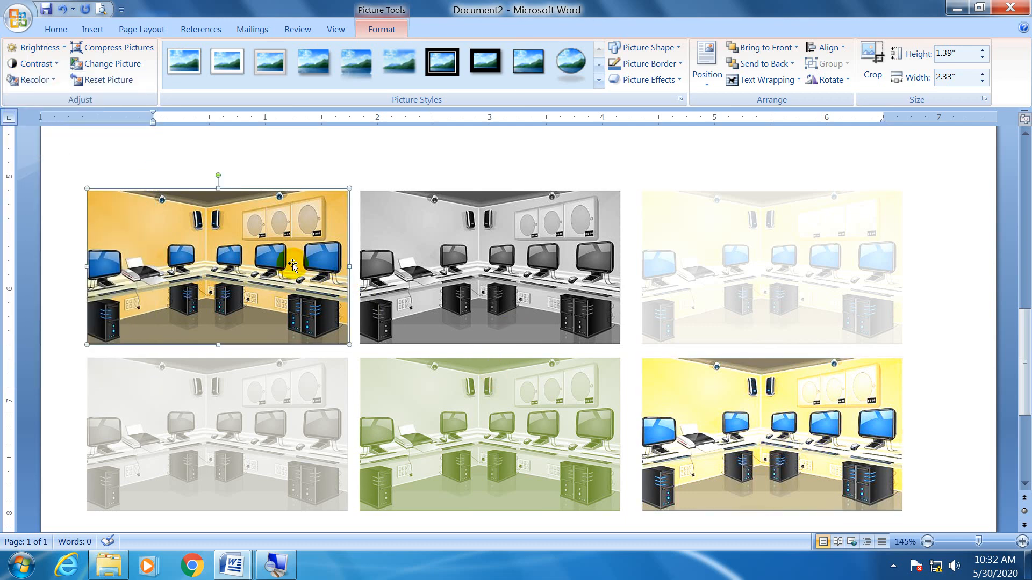
Replace the lower row's third picture with the image file named 2 from the Desktop
left_click(814, 437)
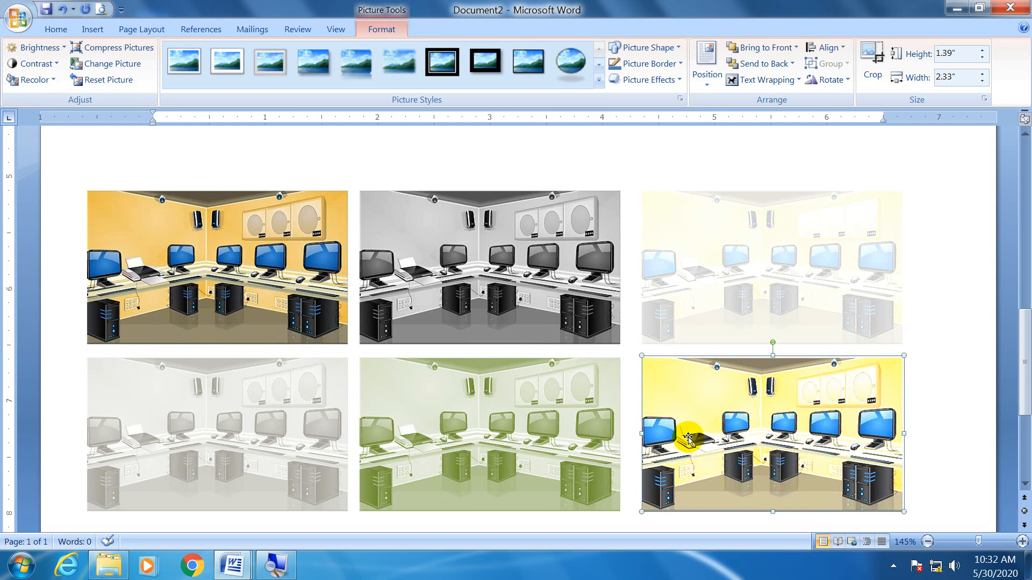
left_click(98, 64)
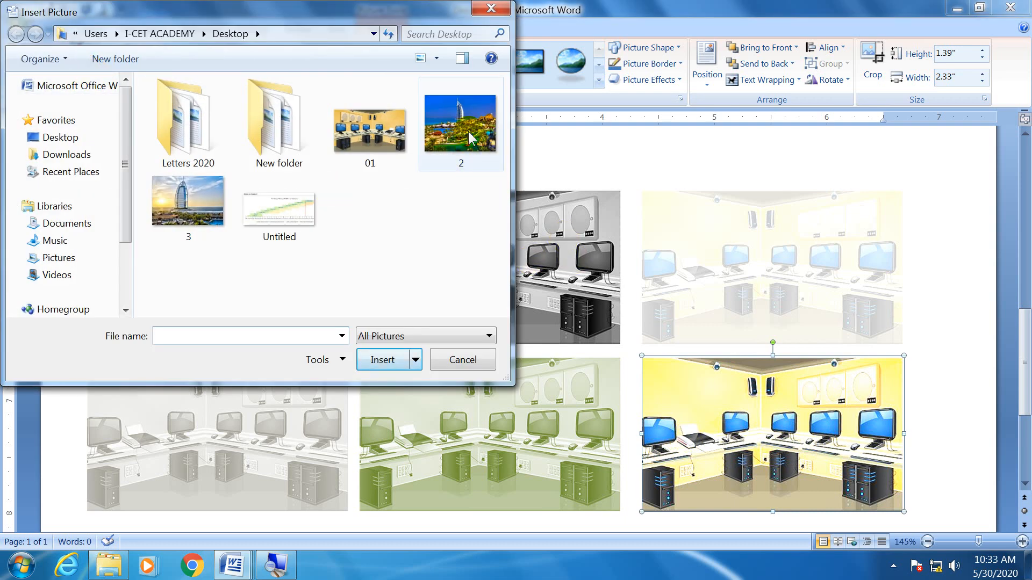
left_click(470, 138)
left_click(385, 359)
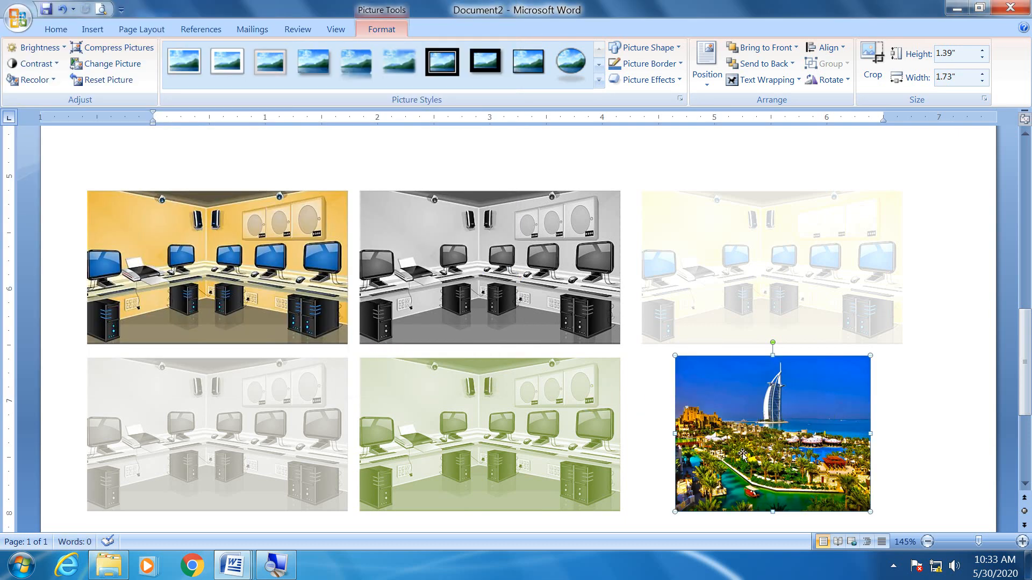
Stretch the replacement picture sideways in both directions to a width of about 2.38", matching the column above it
left_click(665, 433)
left_click(686, 435)
left_click_drag(664, 433, 641, 434)
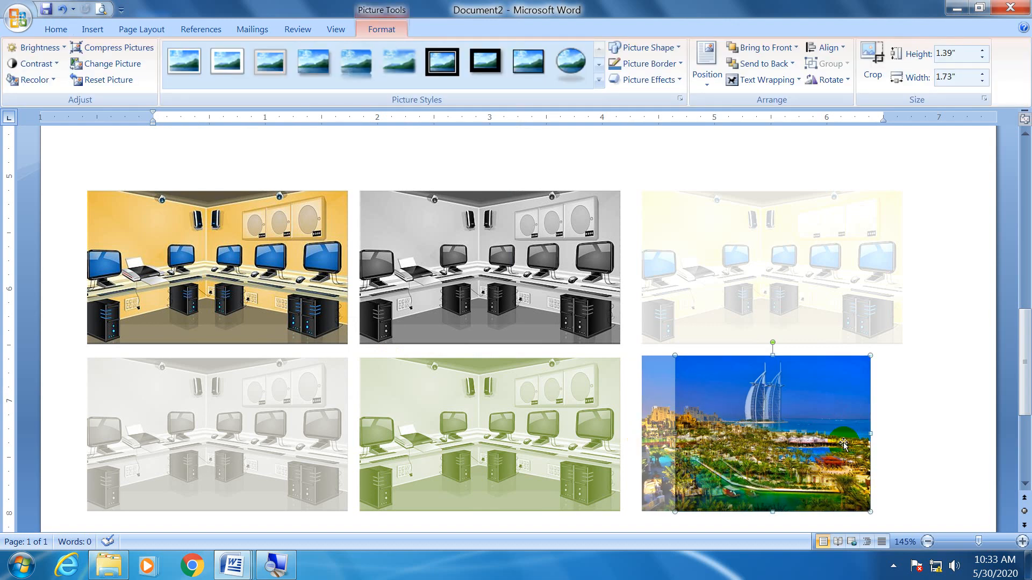
left_click_drag(869, 433, 908, 433)
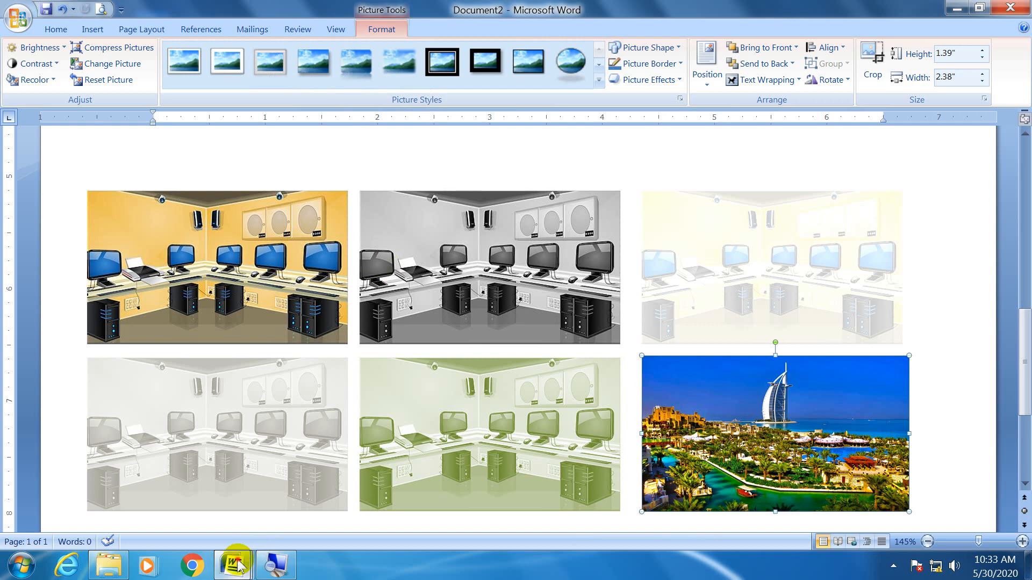
Switch to Document1, give the green racing car a white-framed picture style and the flower photo the Double Frame, Black style
mouse_move(236, 565)
left_click(274, 489)
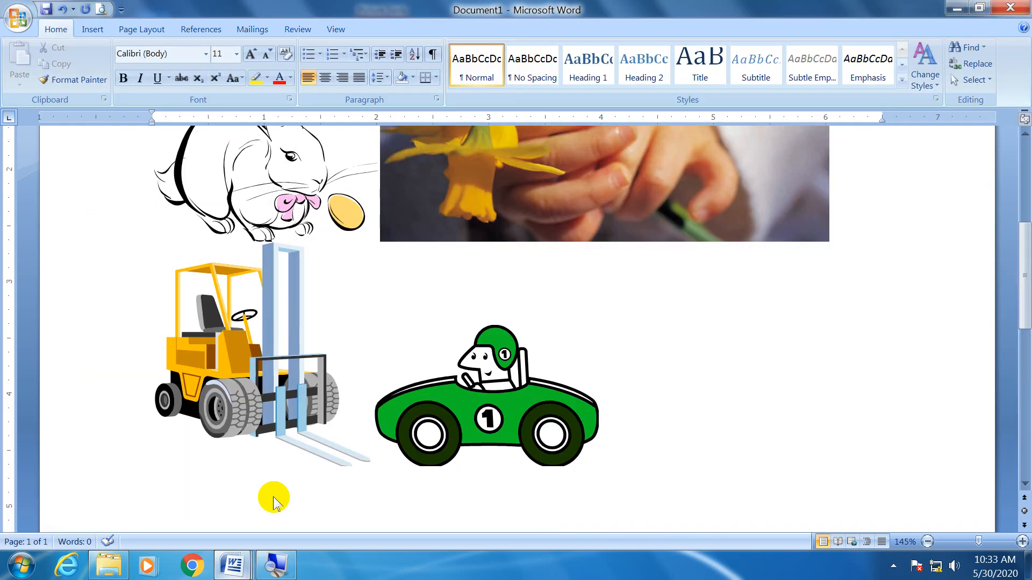
left_click(419, 358)
left_click(387, 29)
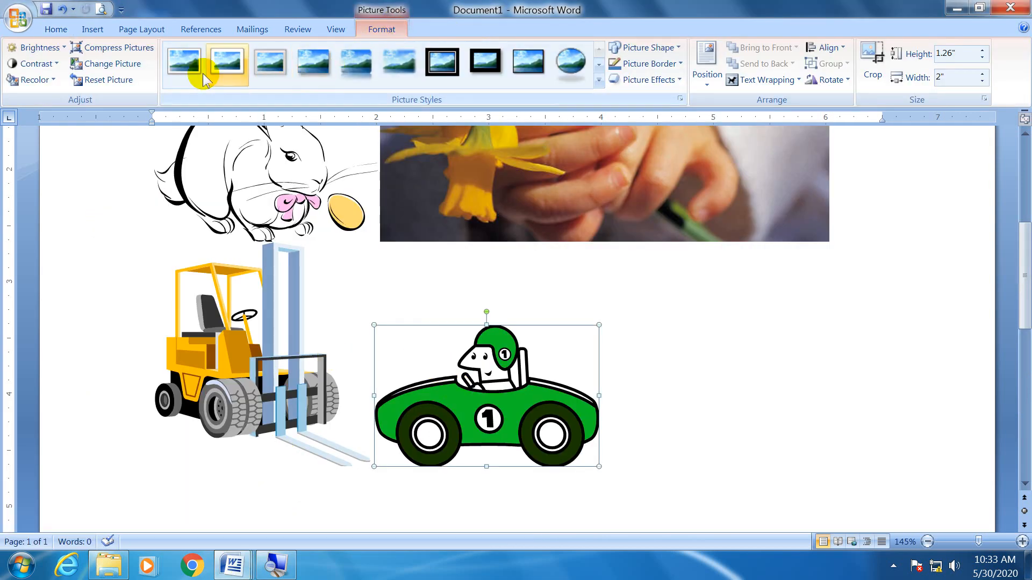
left_click(193, 64)
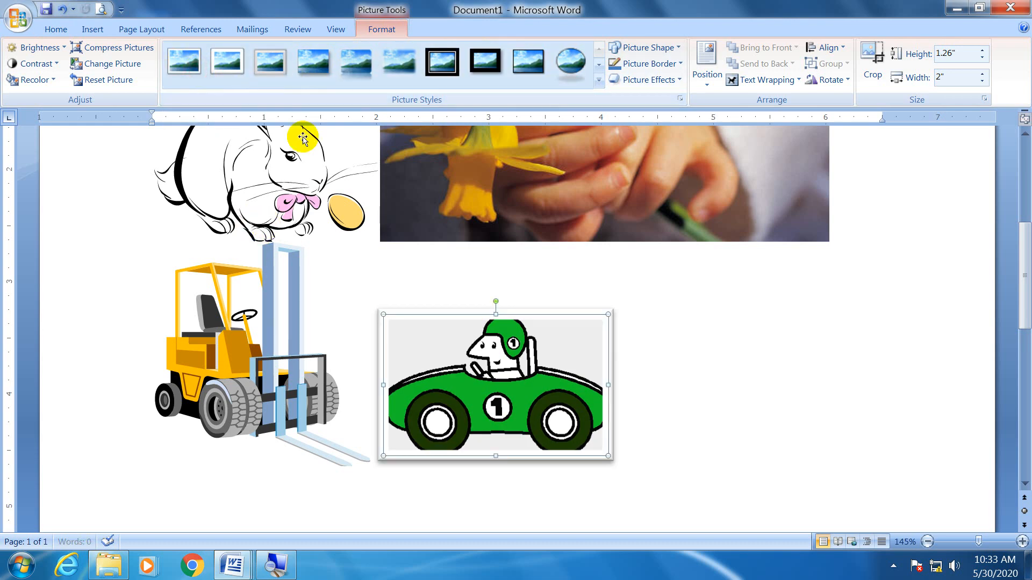
left_click(552, 172)
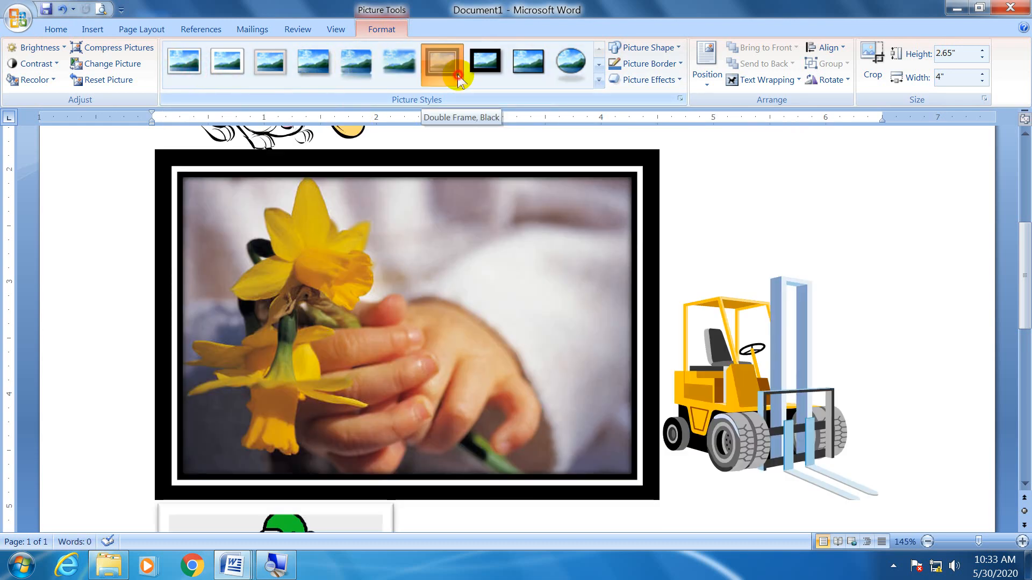
left_click(457, 74)
Set the text wrapping of the rabbit clip art and the framed flower photo to Through
scroll(457, 307, "up", 3)
left_click(277, 245)
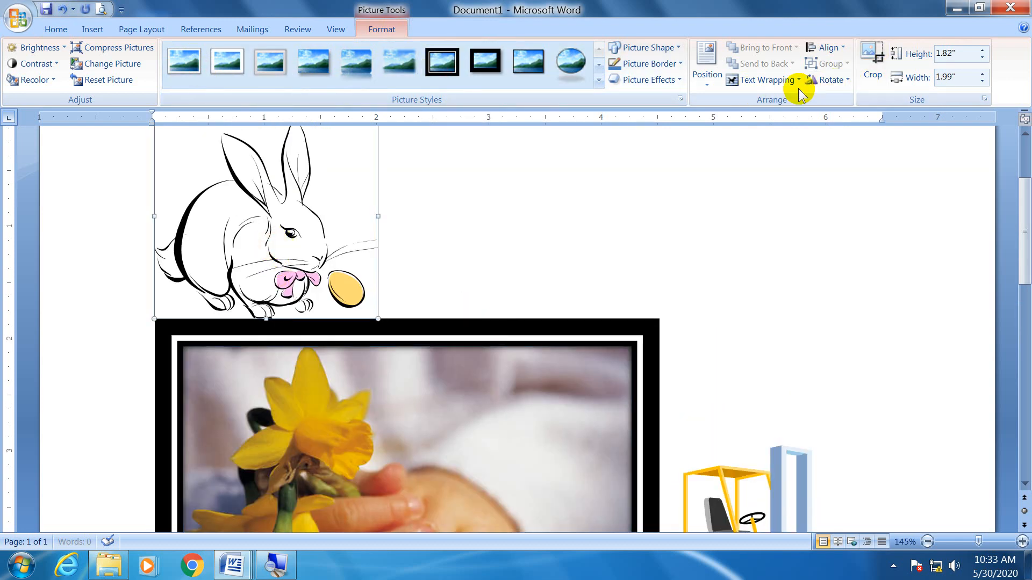
left_click(763, 80)
left_click(763, 204)
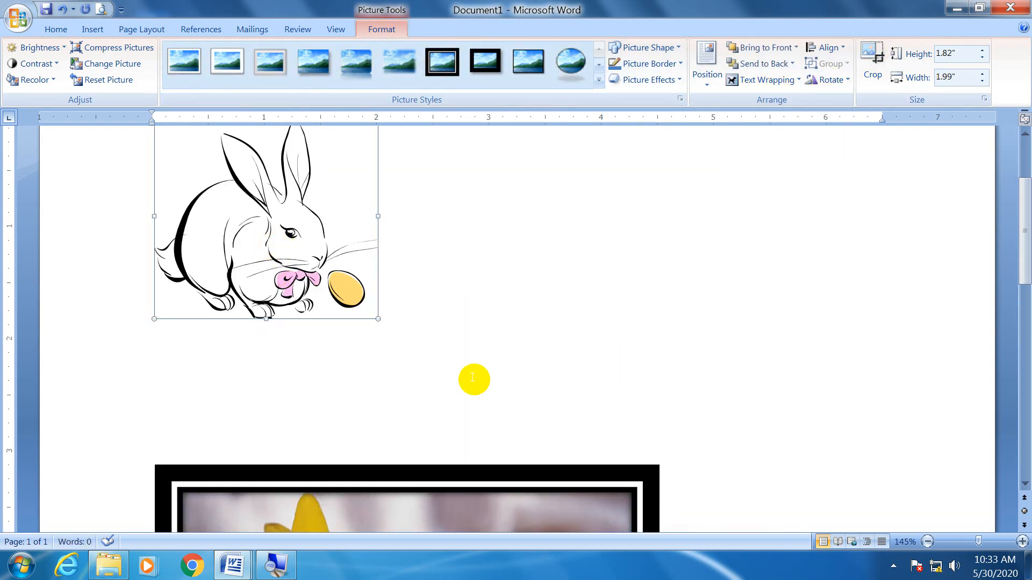
left_click(545, 473)
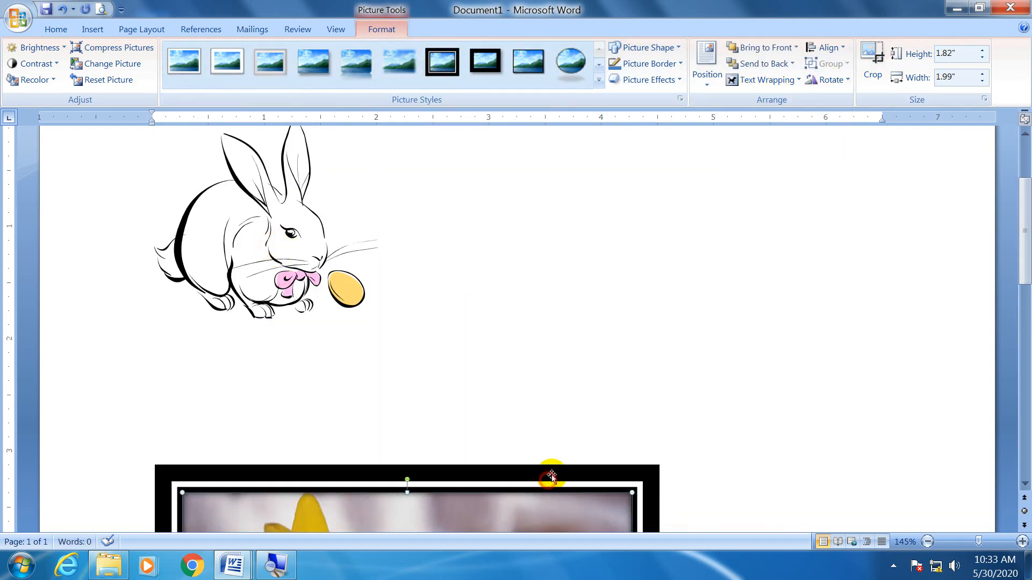
left_click(752, 79)
left_click(762, 202)
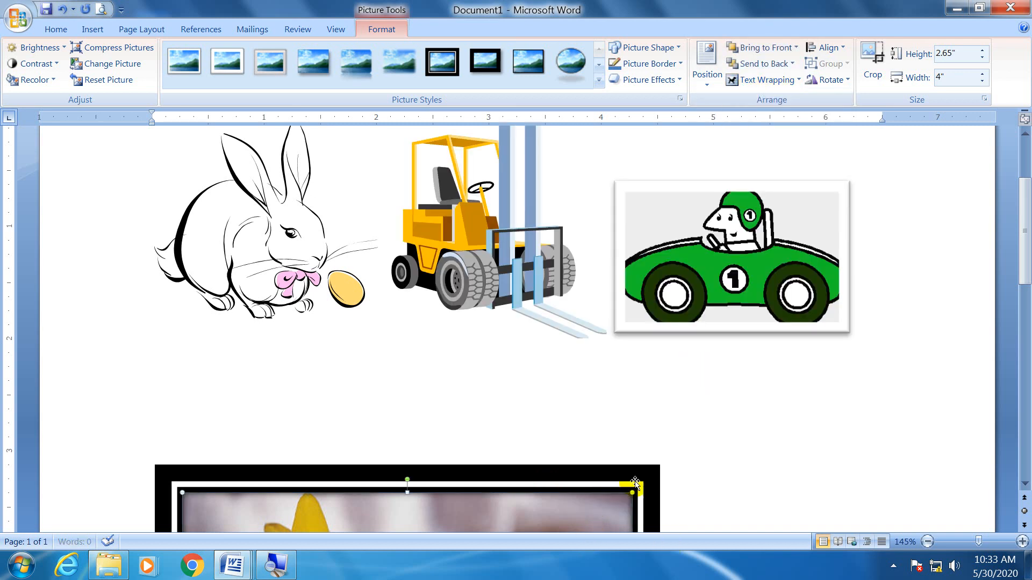
Set the text wrapping of the forklift and racing car pictures to Through
left_click(528, 288)
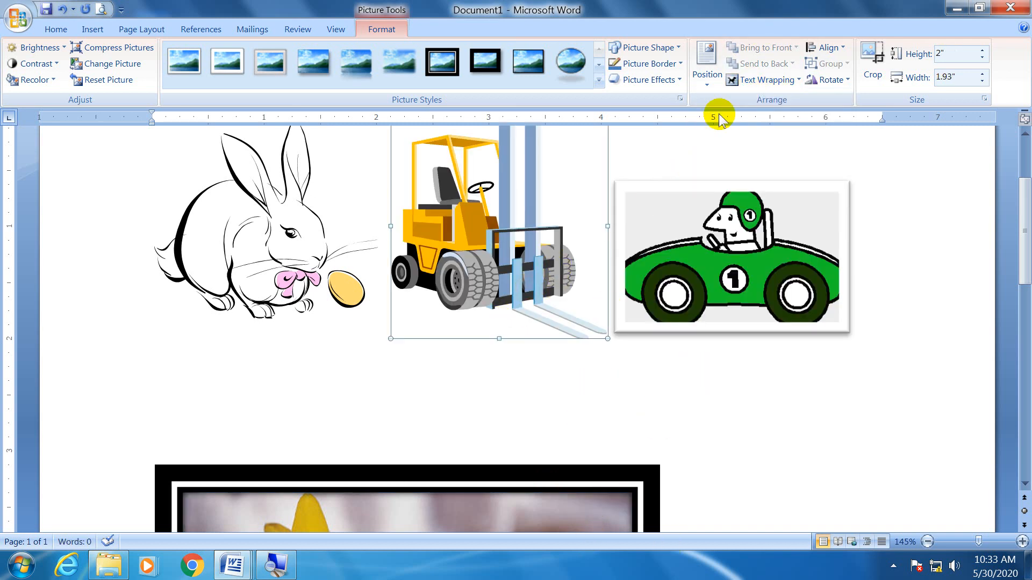
left_click(761, 79)
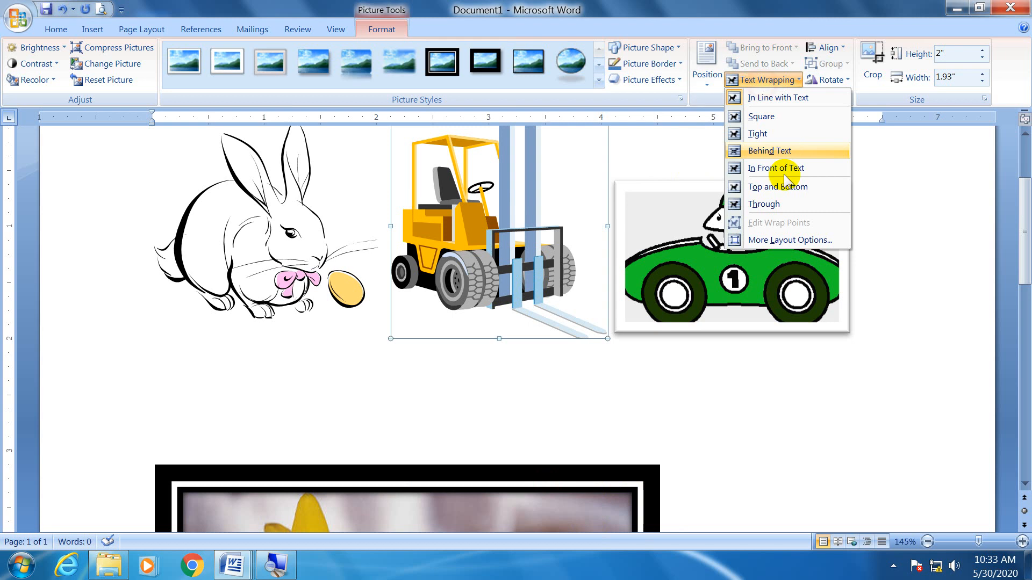
left_click(763, 204)
left_click(782, 204)
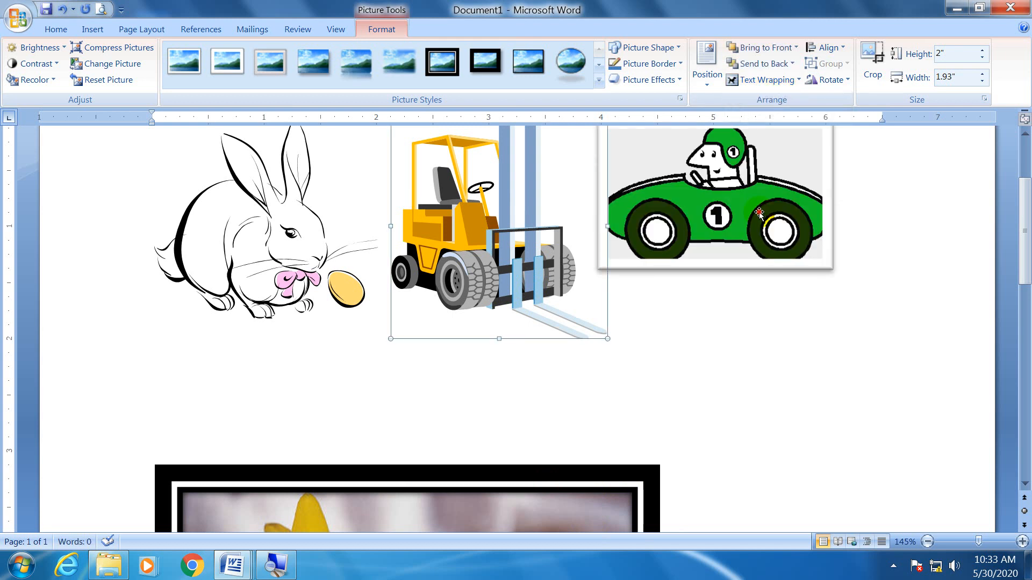
left_click(756, 88)
left_click(792, 202)
Move the racing car and the forklift to the right so the three clip arts are spaced apart in one row
left_click(734, 186)
left_click_drag(734, 185, 801, 234)
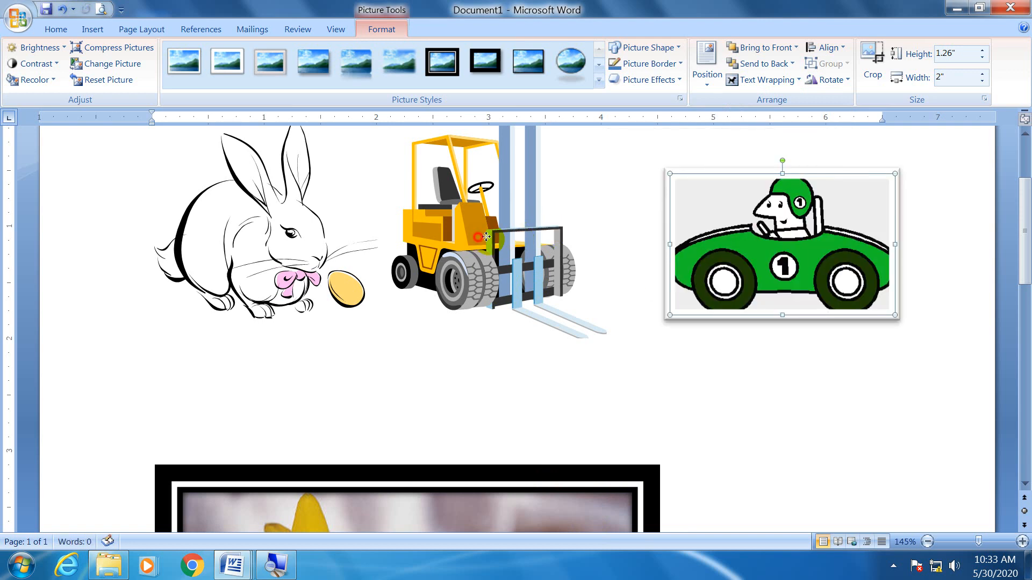
left_click_drag(478, 237, 511, 243)
left_click(745, 242)
Look over the framed flower photo and the row of clip art above it
scroll(745, 352, "down", 3)
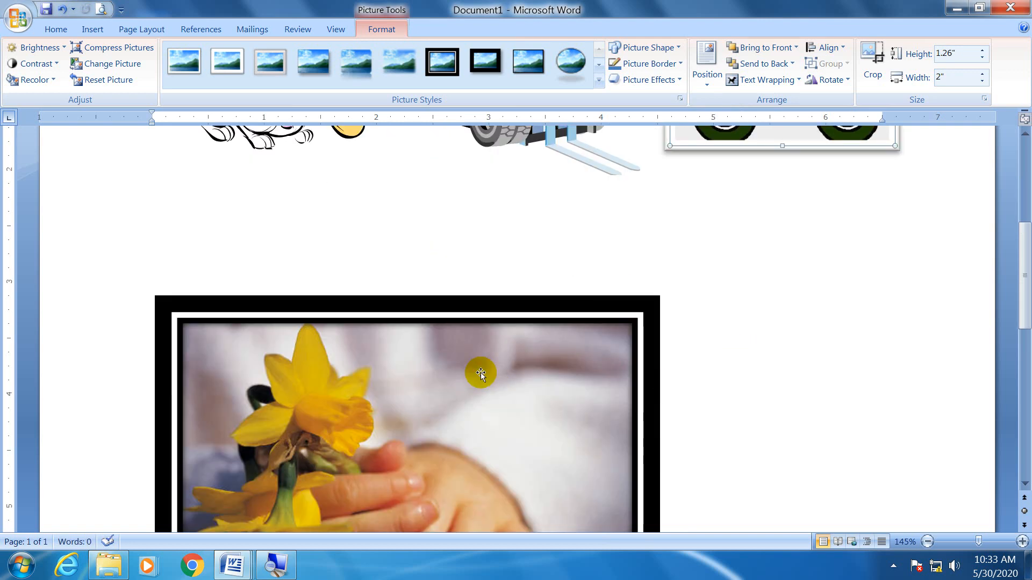
left_click(555, 372)
scroll(556, 372, "down", 4)
scroll(556, 372, "up", 2)
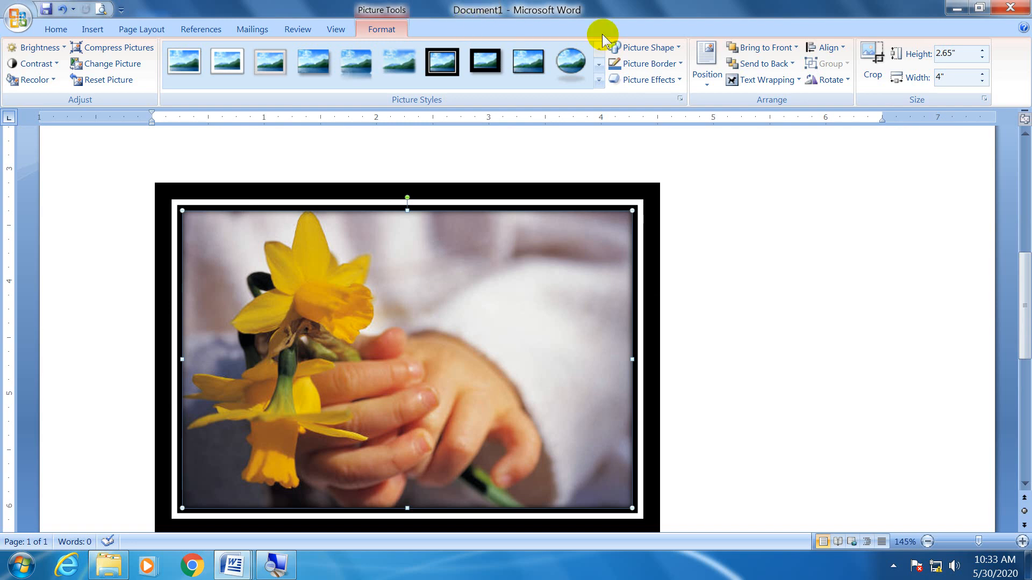
scroll(685, 240, "up", 5)
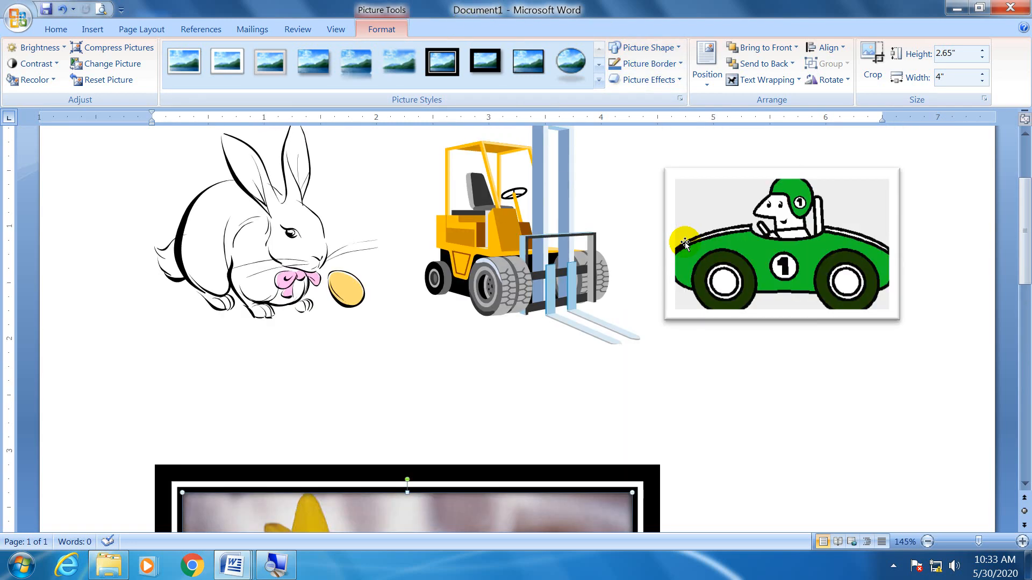
left_click(321, 216)
scroll(454, 223, "down", 2)
scroll(454, 223, "up", 2)
left_click(491, 199)
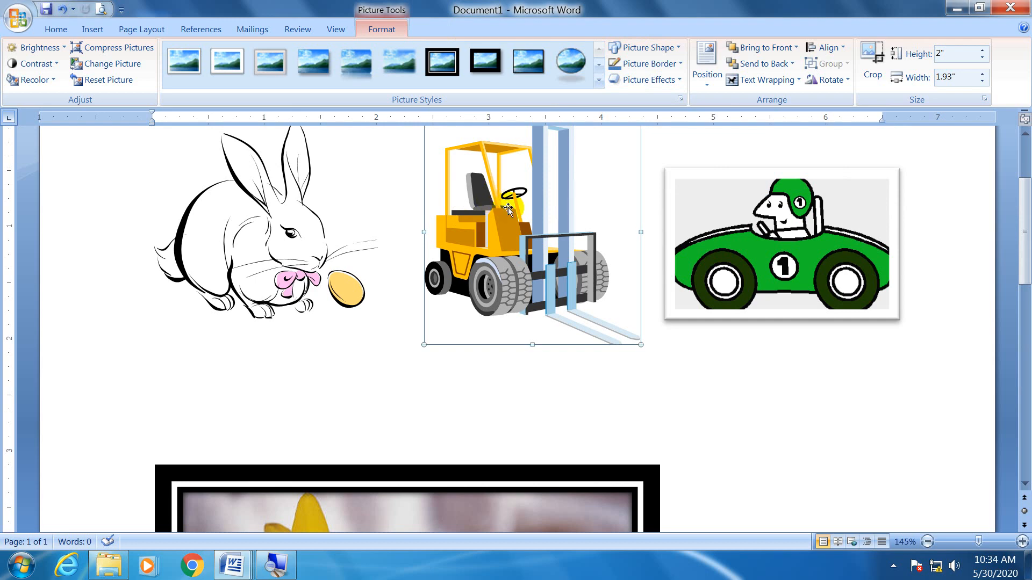
Shrink the framed flower photo to about 0.94" wide by 0.62" high
scroll(491, 198, "down", 3)
left_click(481, 316)
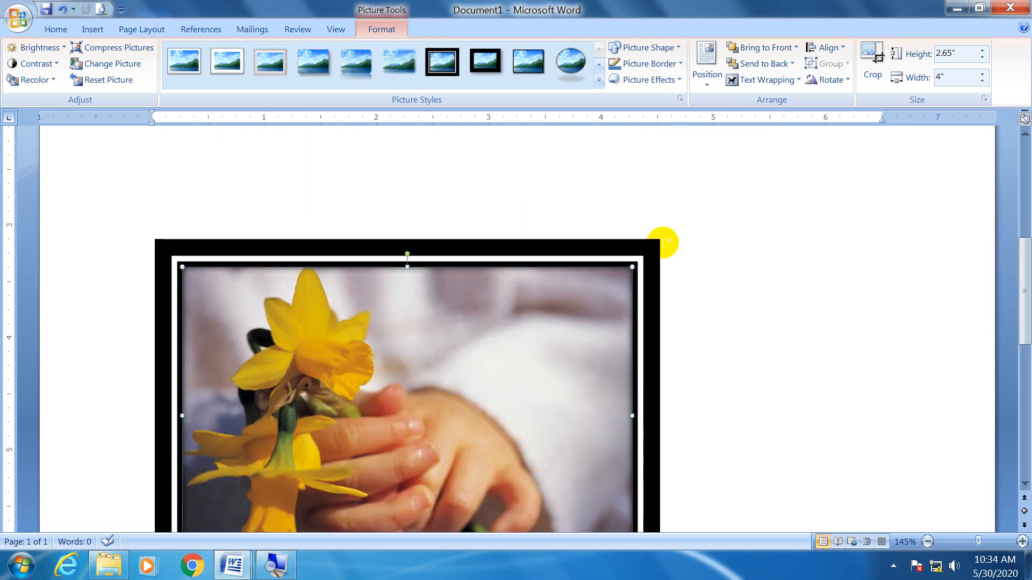
left_click_drag(626, 264, 211, 183)
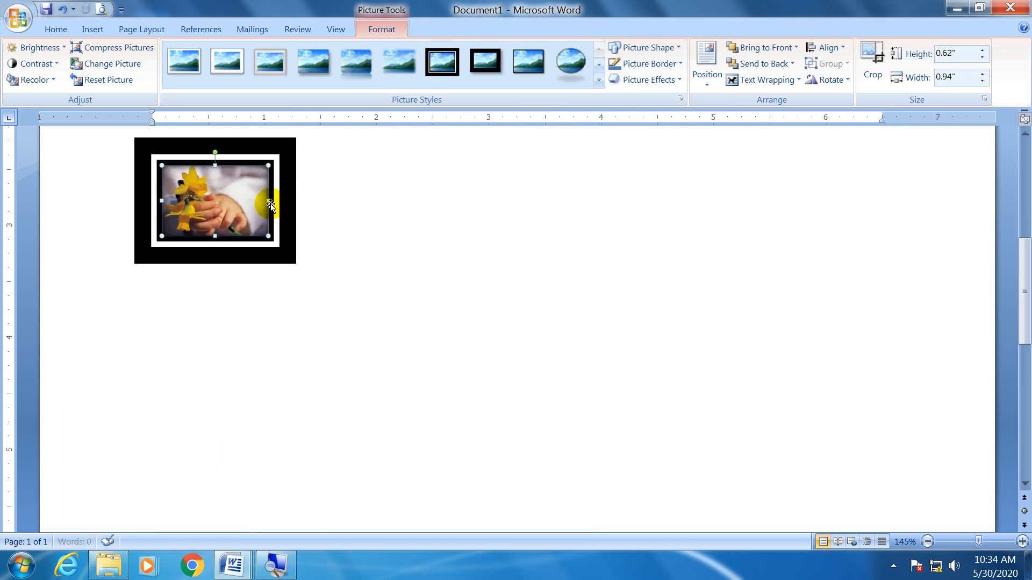
Make three copies of the small framed flower photo and spread all four across the page below the clip art
scroll(259, 264, "up", 1)
left_click_drag(259, 263, 754, 244)
left_click_drag(208, 285, 208, 325)
left_click_drag(556, 298, 556, 316)
left_click(206, 322)
Change the second flower photo's picture shape to a sun and move it below the other photos
left_click(395, 202)
left_click(651, 48)
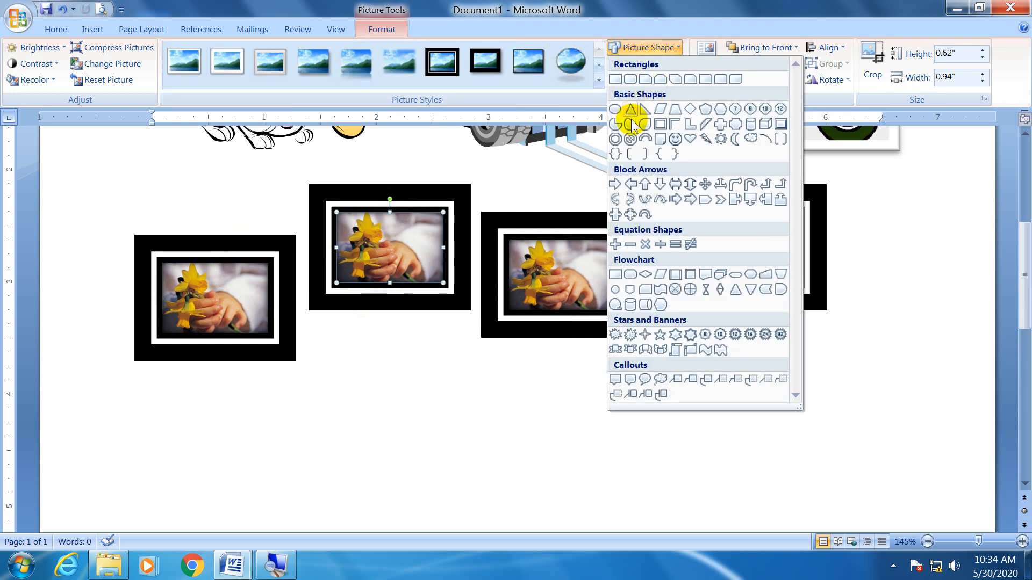
left_click(721, 139)
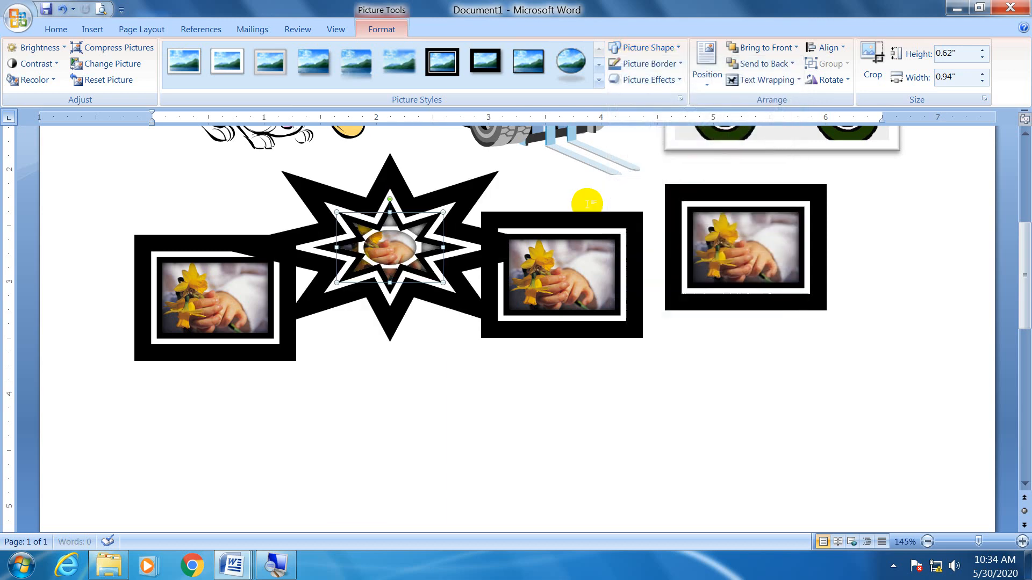
left_click_drag(399, 190, 376, 402)
Change the picture shape of the flower photo in the middle of the upper row to a cloud
left_click(586, 221)
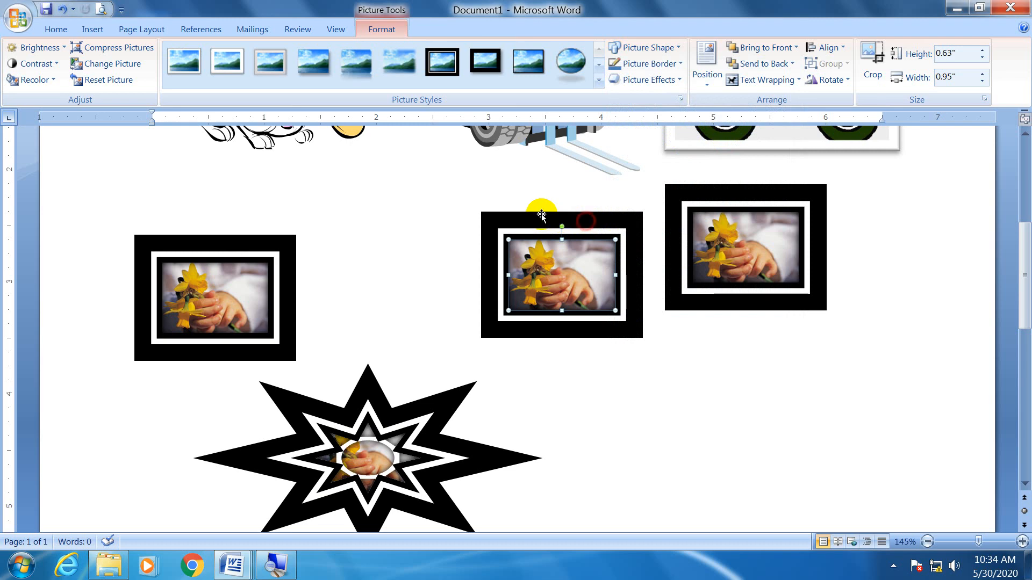
left_click(661, 48)
left_click(751, 138)
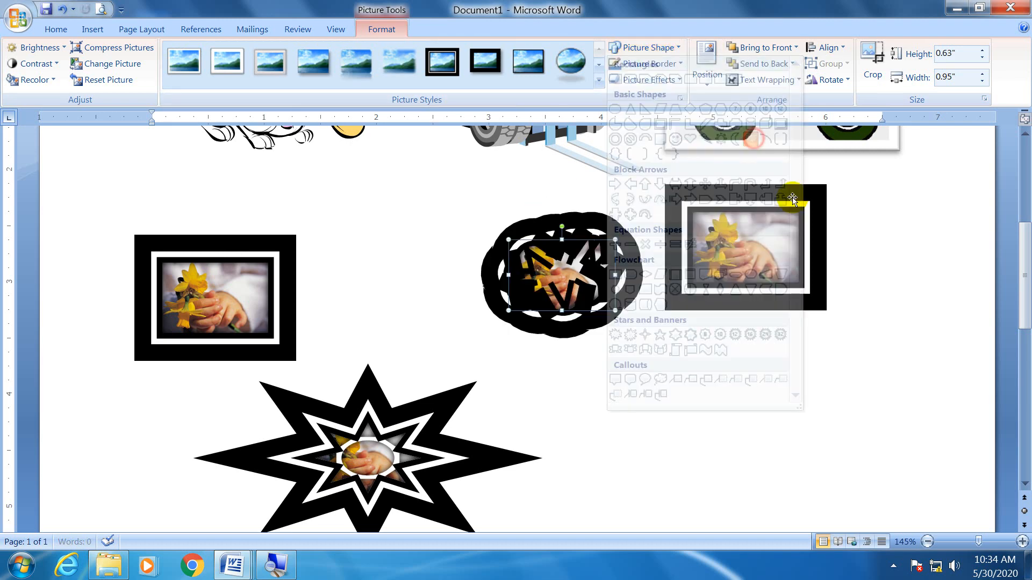
left_click(645, 47)
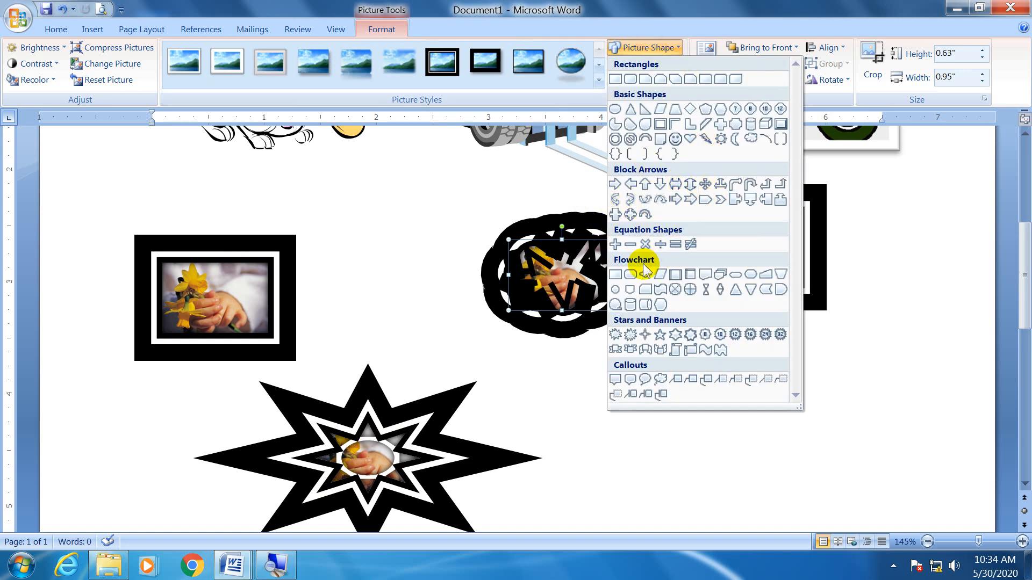
left_click(524, 229)
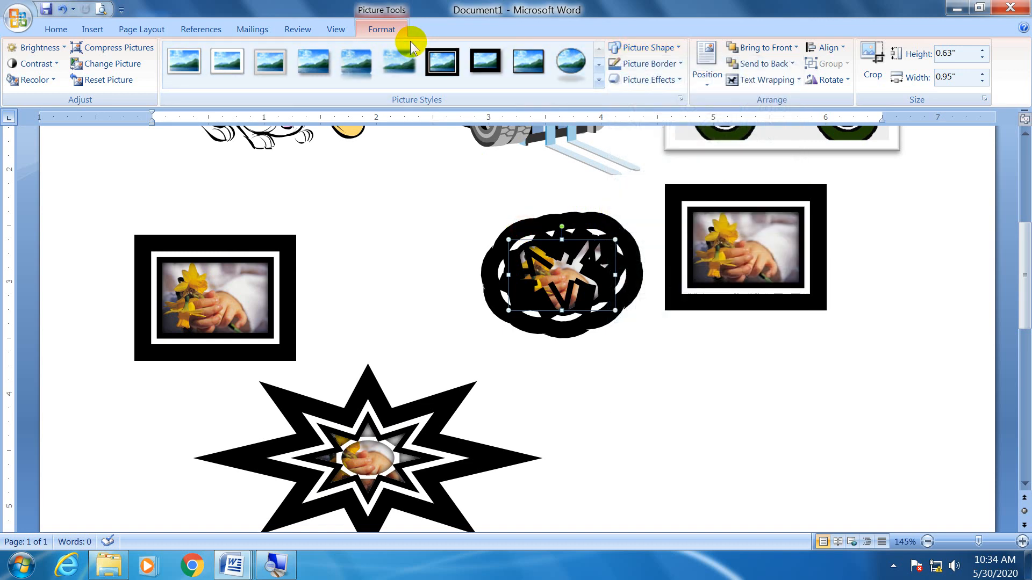
Apply the grey metal oval frame picture style to the cloud-shaped flower photo
left_click(285, 59)
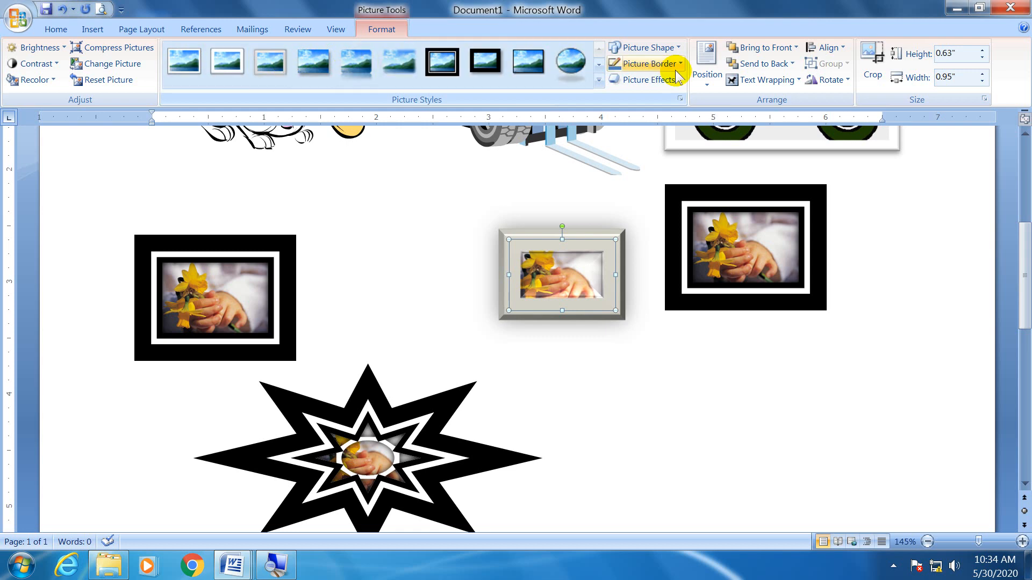
left_click(599, 79)
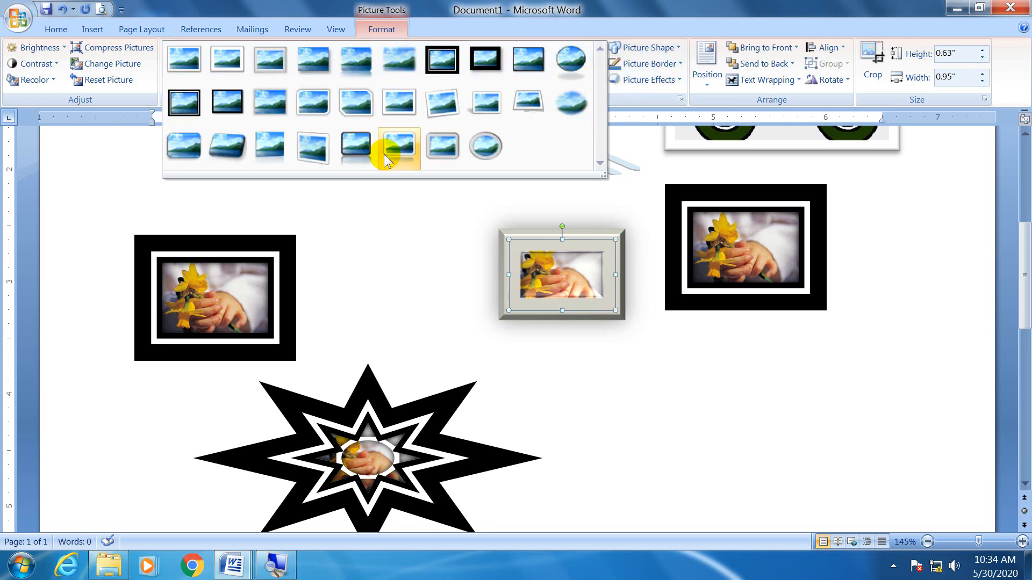
left_click(487, 148)
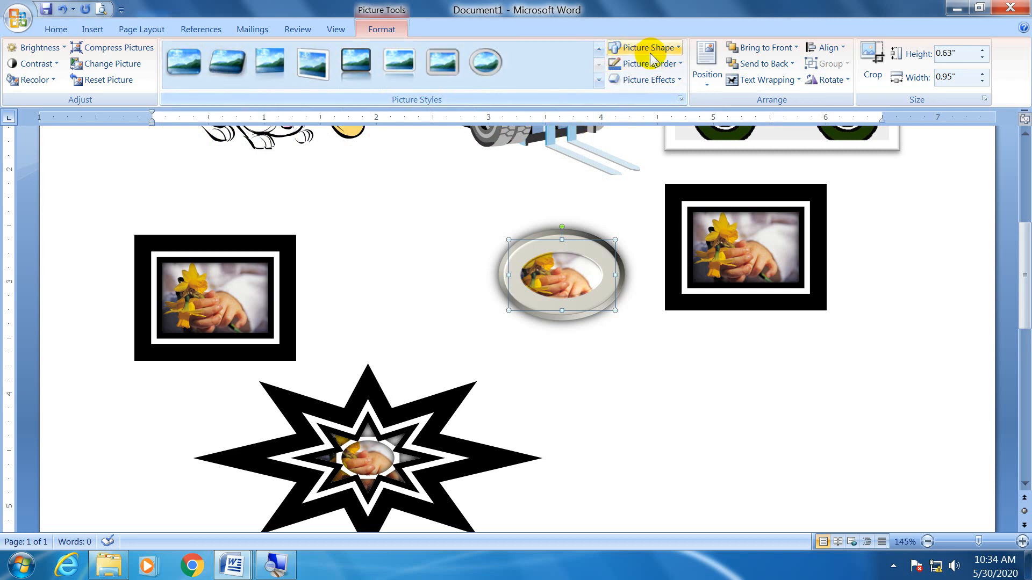
Enlarge the oval-framed photo to about 1.79" wide by 1.19" high and change its picture shape to a cross
left_click_drag(509, 236, 414, 196)
left_click_drag(571, 197, 578, 226)
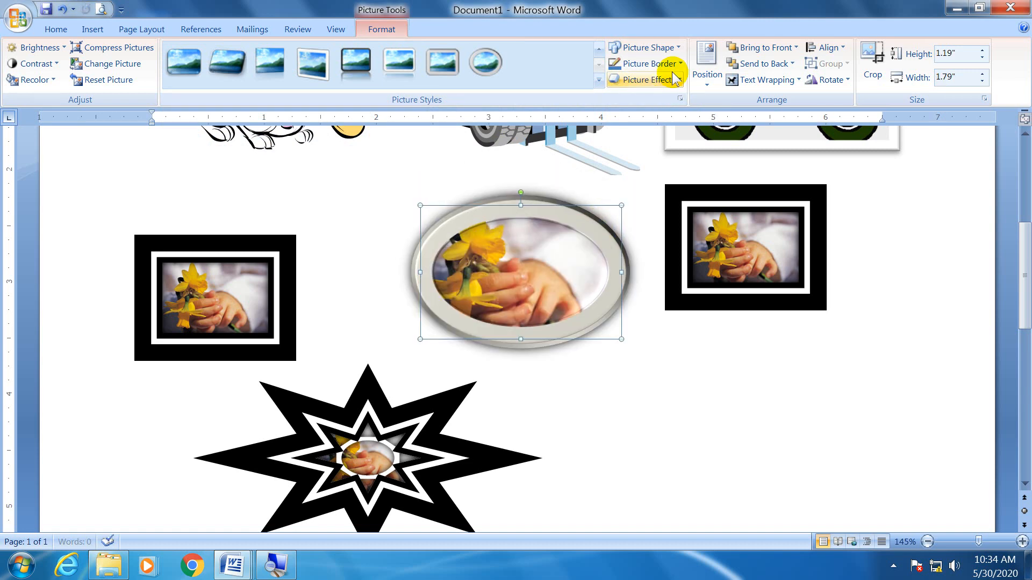
left_click(666, 47)
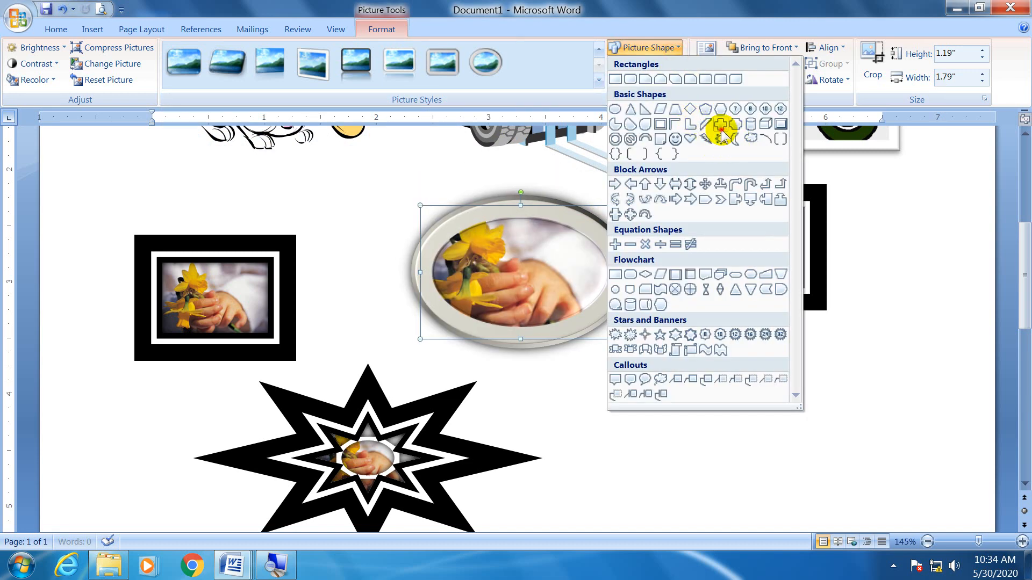
left_click(721, 125)
Give the rightmost flower photo a horizontal scroll shape and an olive green picture border
left_click(779, 199)
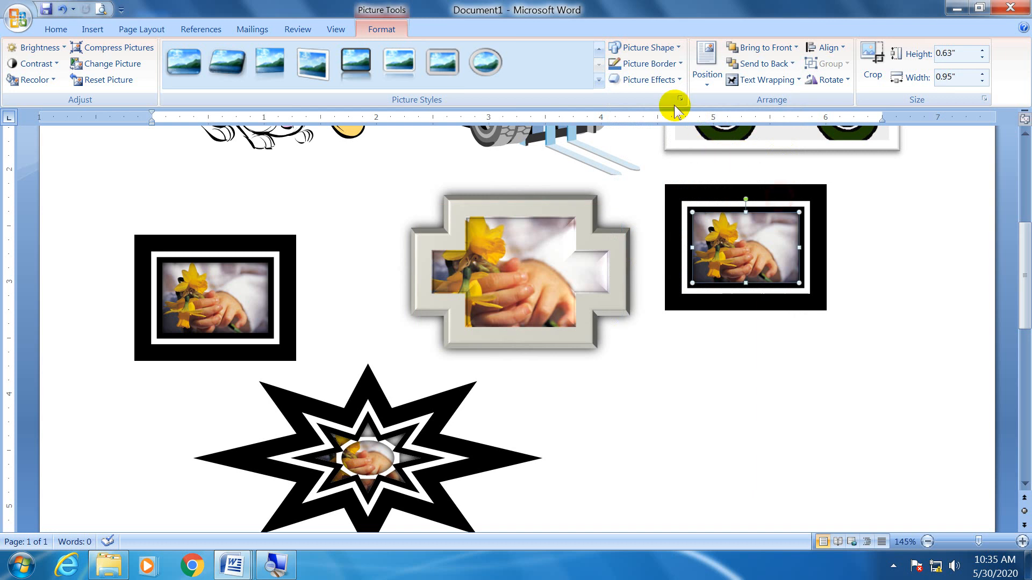
left_click(665, 48)
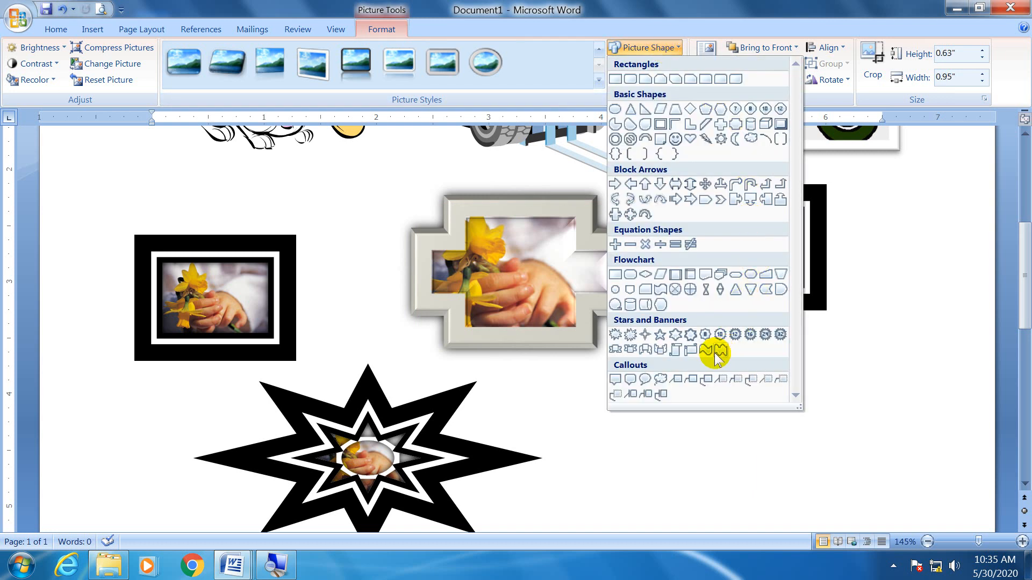
left_click(692, 352)
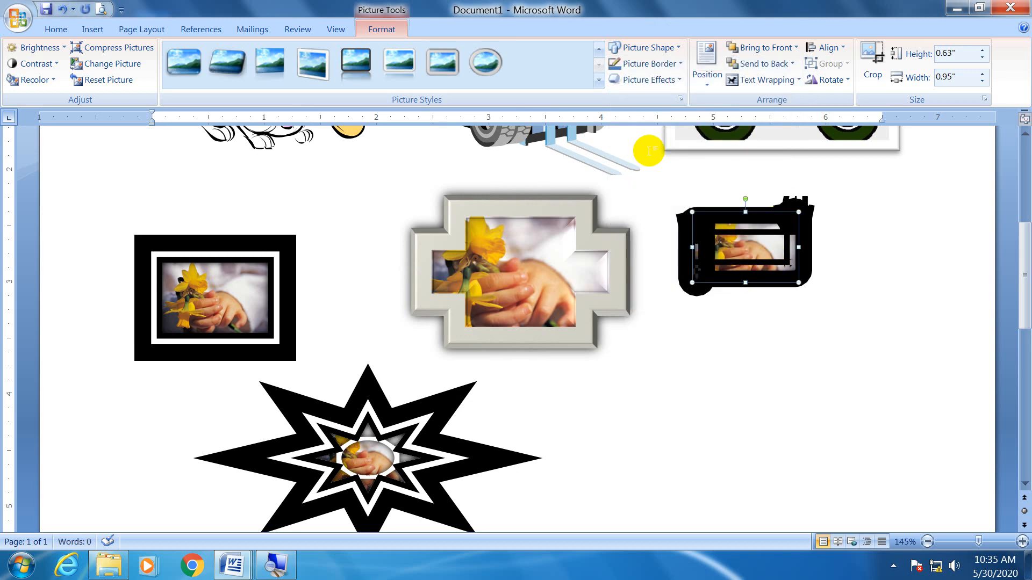
left_click(681, 62)
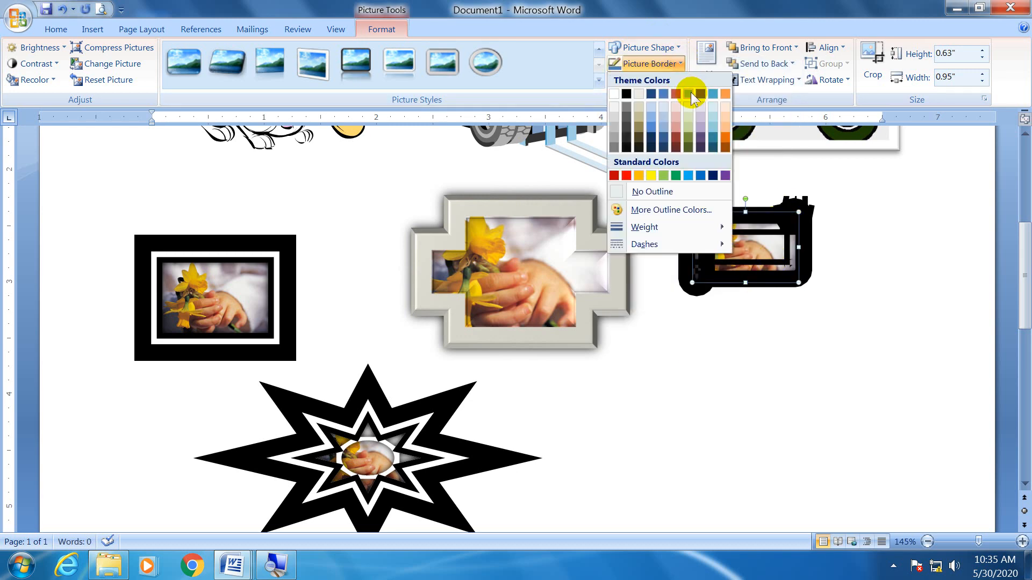
left_click(690, 94)
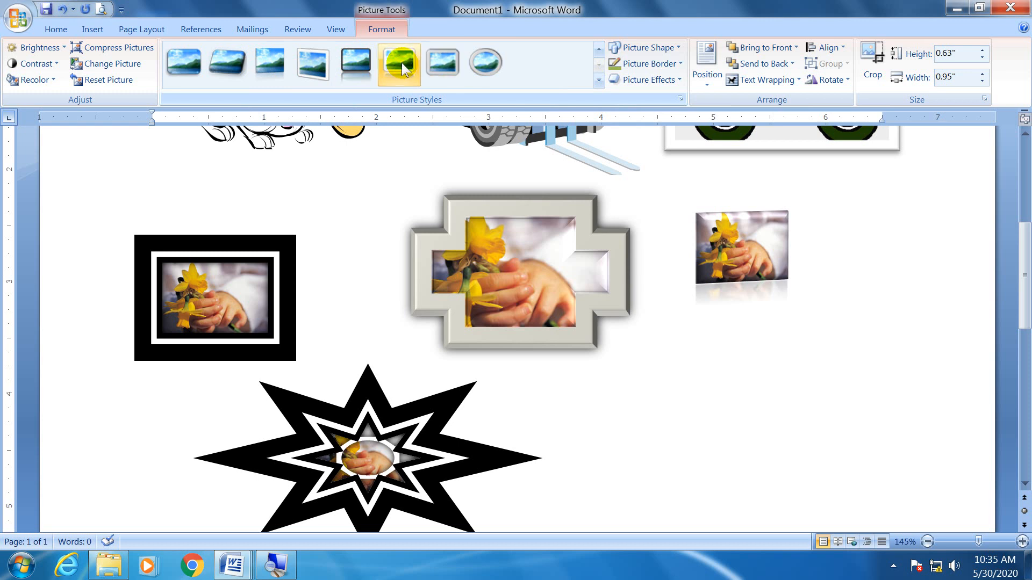
Apply the Snip Diagonal Corner, White style to the rightmost flower photo and change its picture shape to a double wave
left_click(599, 49)
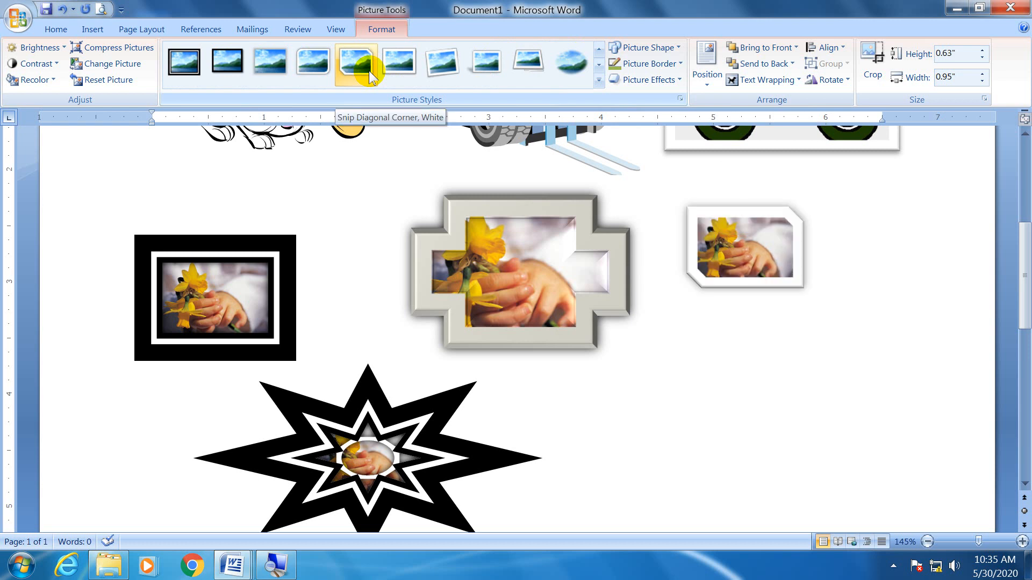
left_click(658, 49)
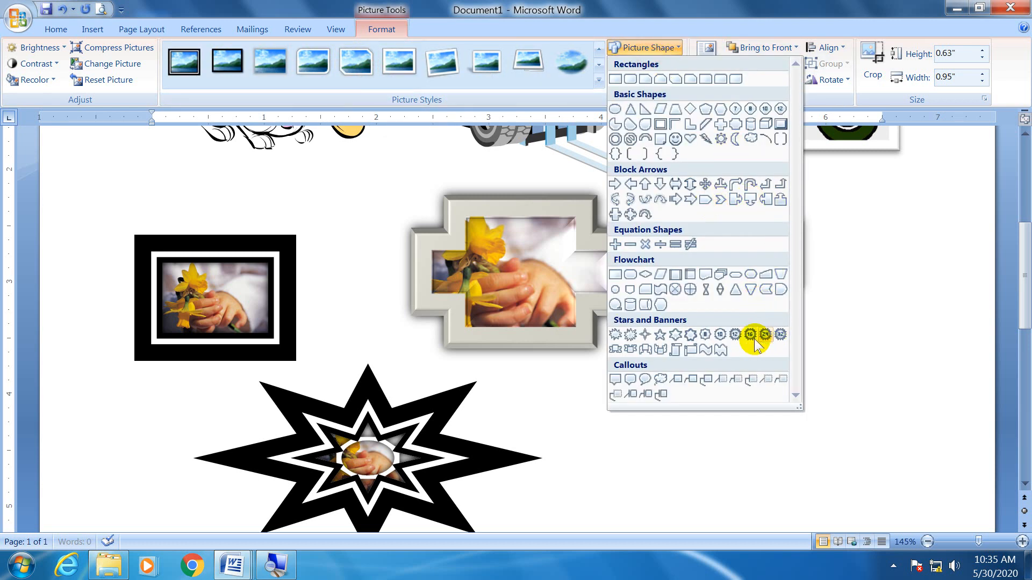
left_click(719, 352)
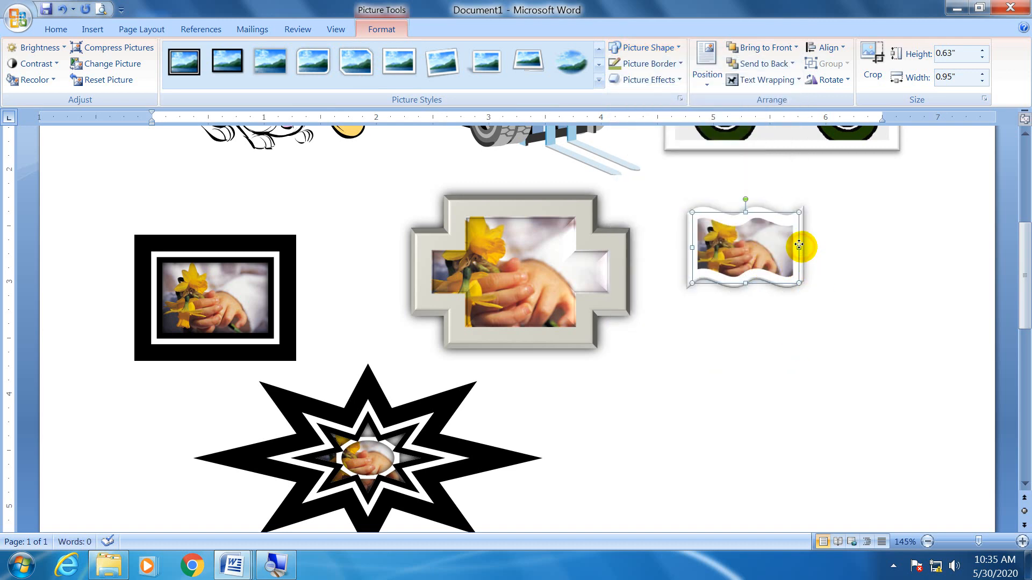
Enlarge the wave-shaped flower photo to about 1.71" wide by 1.02" high and deselect it
left_click_drag(797, 244, 836, 247)
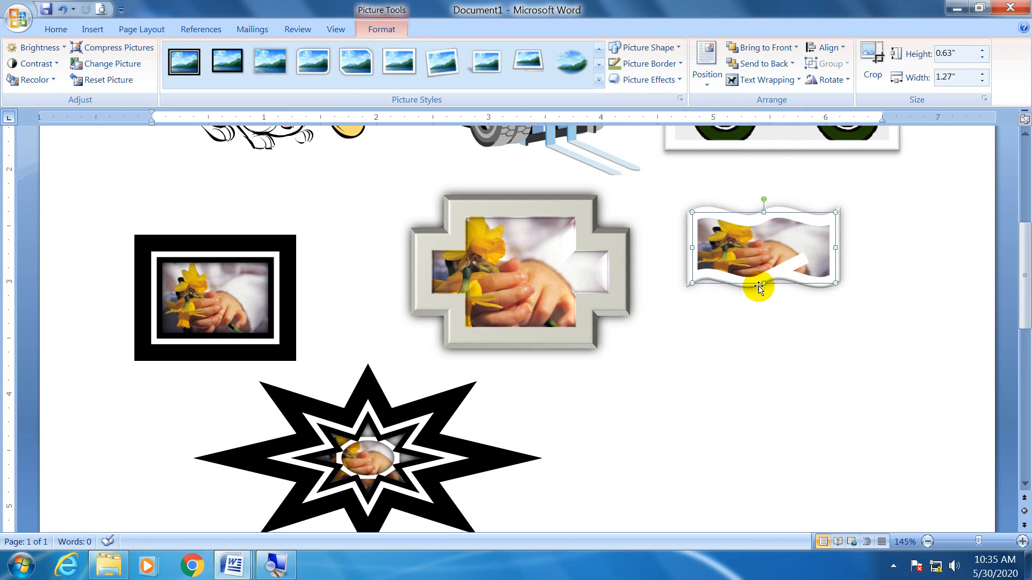
left_click_drag(763, 282, 761, 327)
left_click_drag(833, 269, 883, 270)
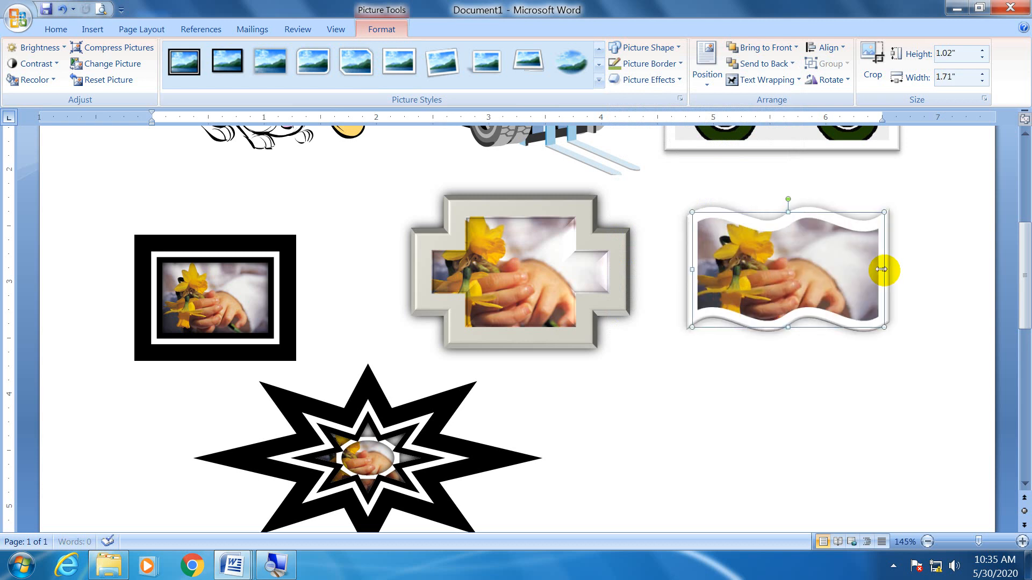
left_click(883, 354)
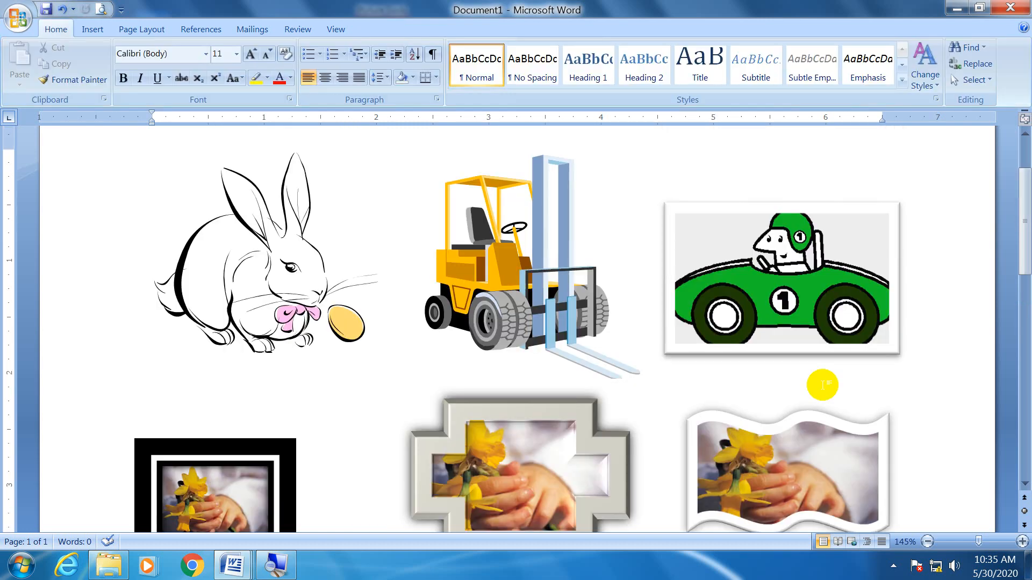
Give the rabbit clip art a light blue picture border with a dashed line style
left_click(277, 199)
left_click(277, 198)
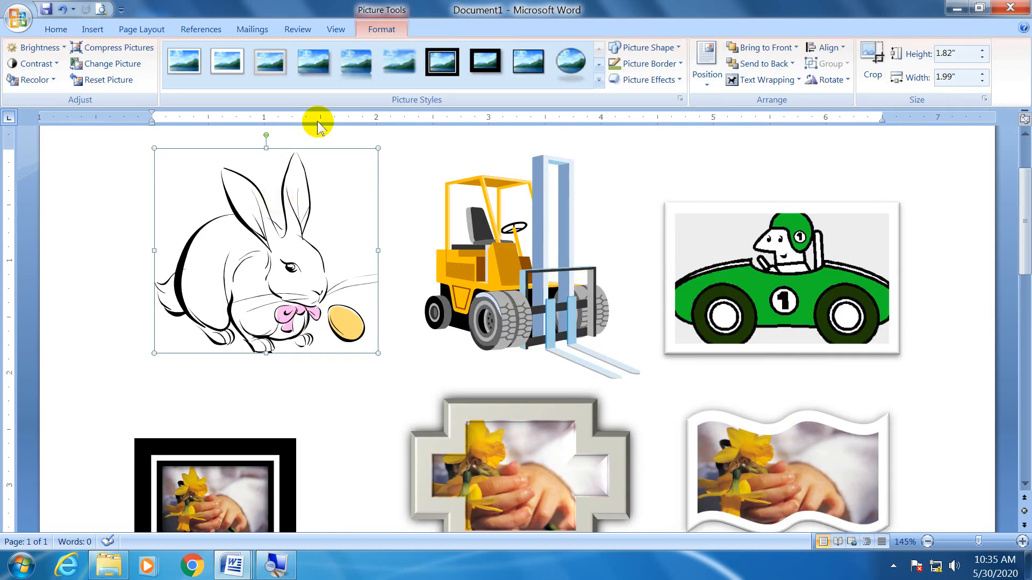
left_click(660, 63)
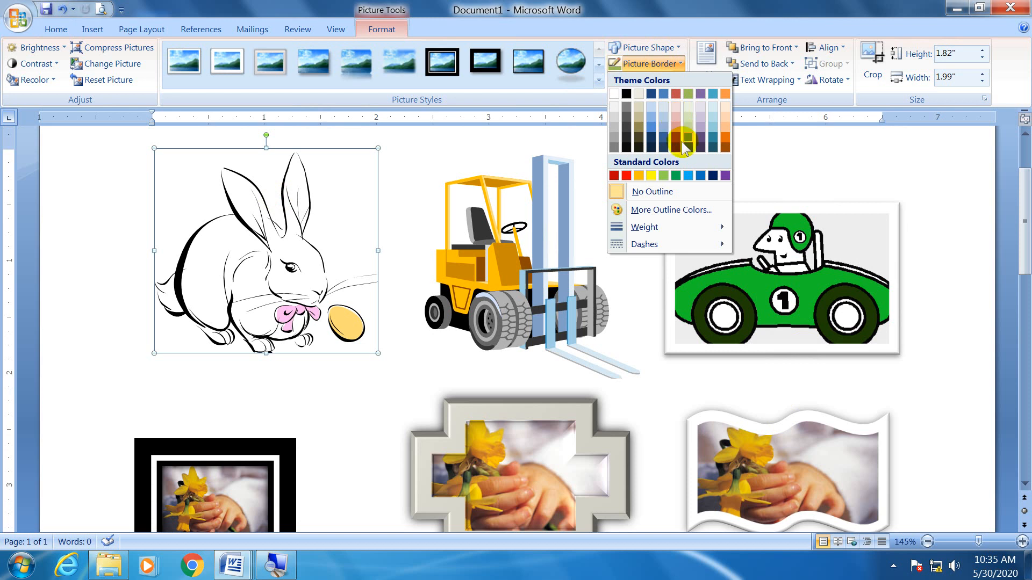
left_click(664, 94)
left_click(666, 64)
mouse_move(694, 237)
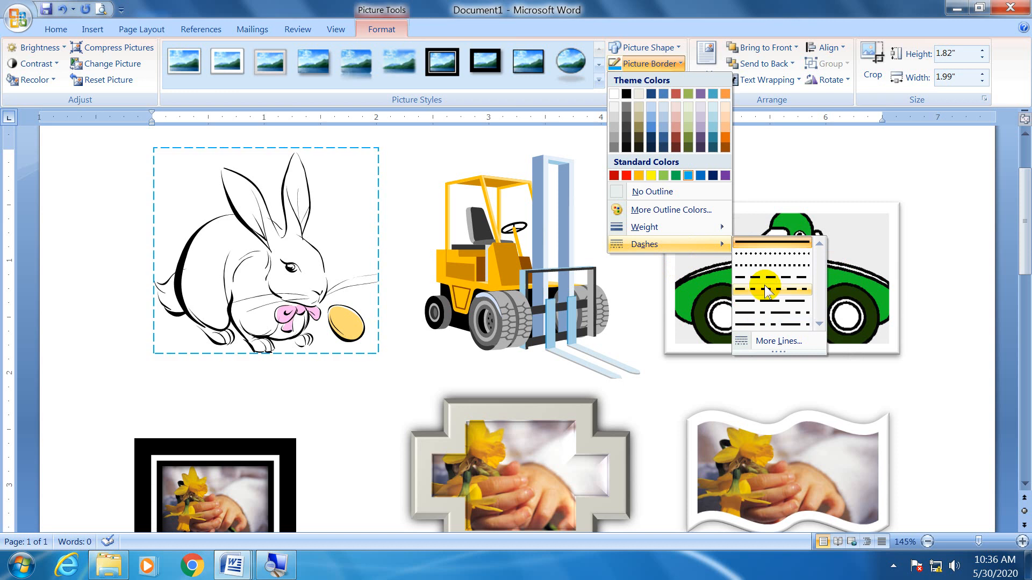
left_click(766, 288)
left_click(499, 215)
Apply the tilted 3-D preset picture effect from the first place in the third row to the rabbit
left_click(344, 184)
left_click(647, 79)
mouse_move(655, 106)
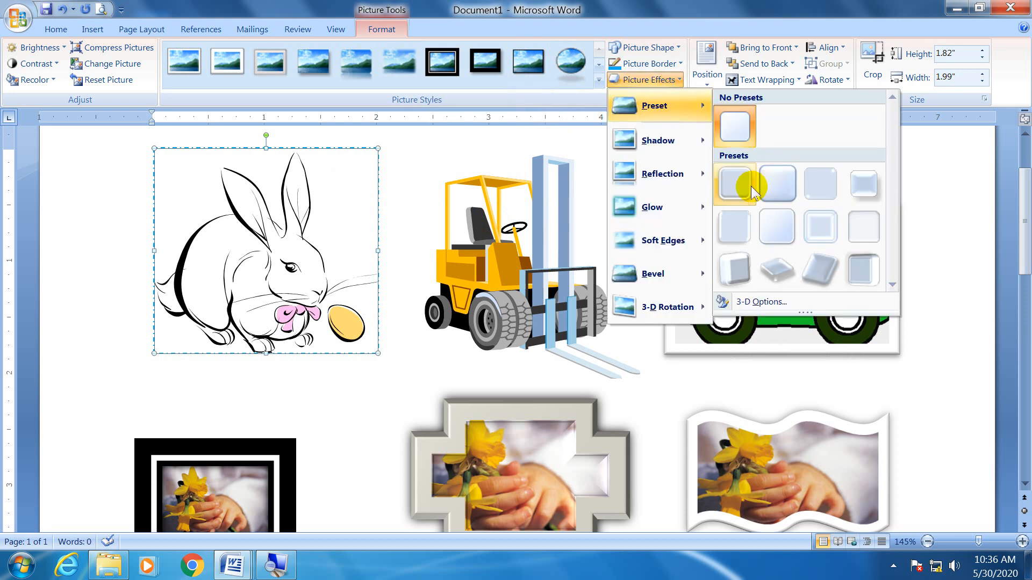
left_click(731, 269)
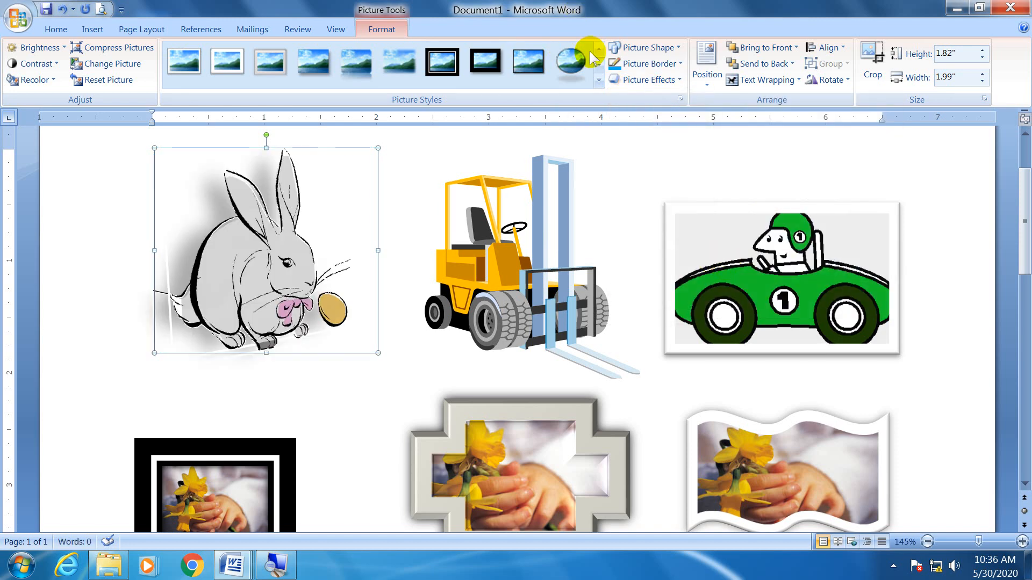
Apply an outer shadow offset diagonally to the bottom right to the green race car picture
left_click(645, 79)
mouse_move(659, 141)
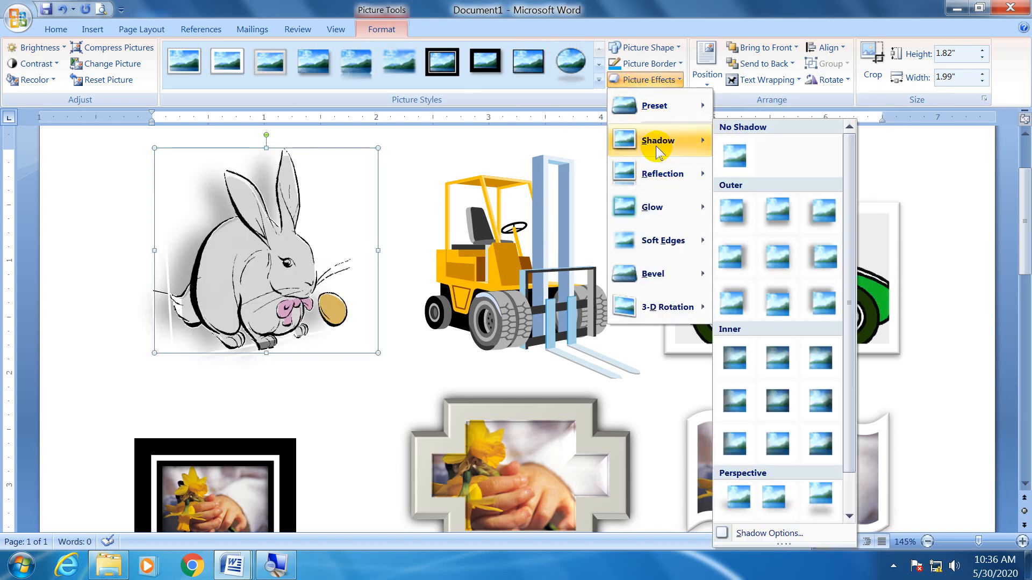
left_click(454, 226)
left_click(768, 212)
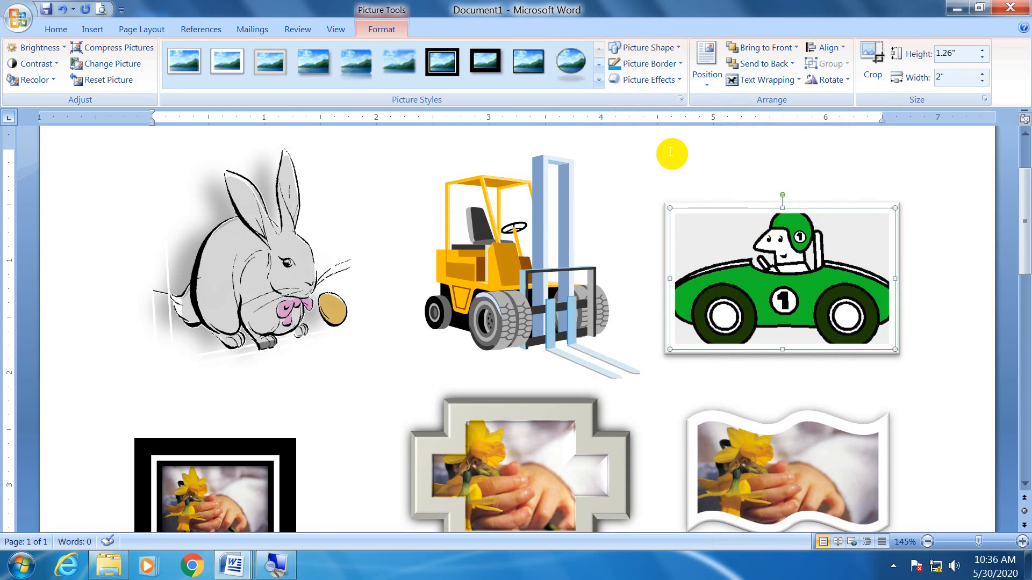
left_click(645, 79)
mouse_move(667, 149)
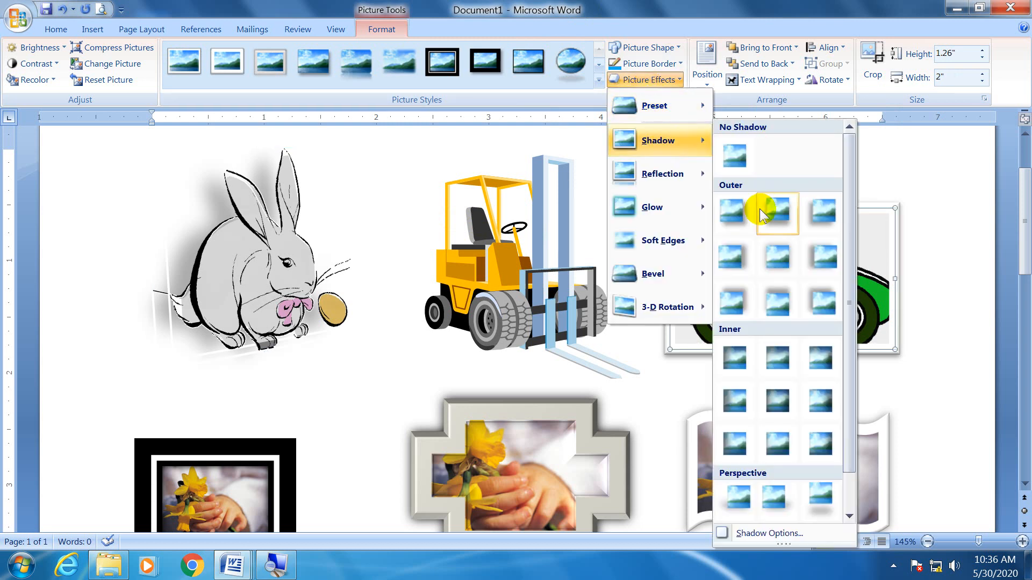
left_click(733, 219)
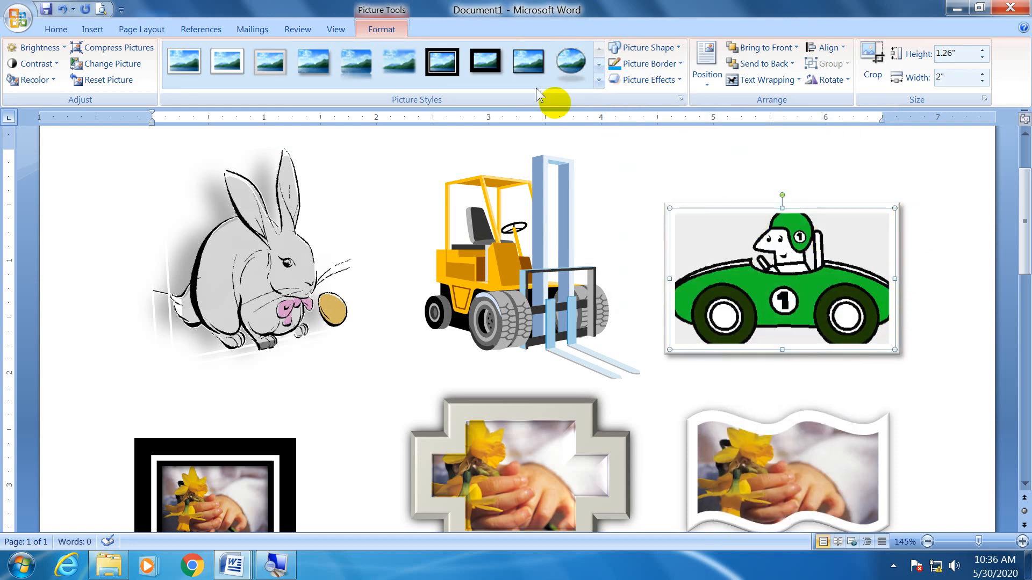
Check the detailed shadow settings of the race car picture and close them without changes
left_click(667, 81)
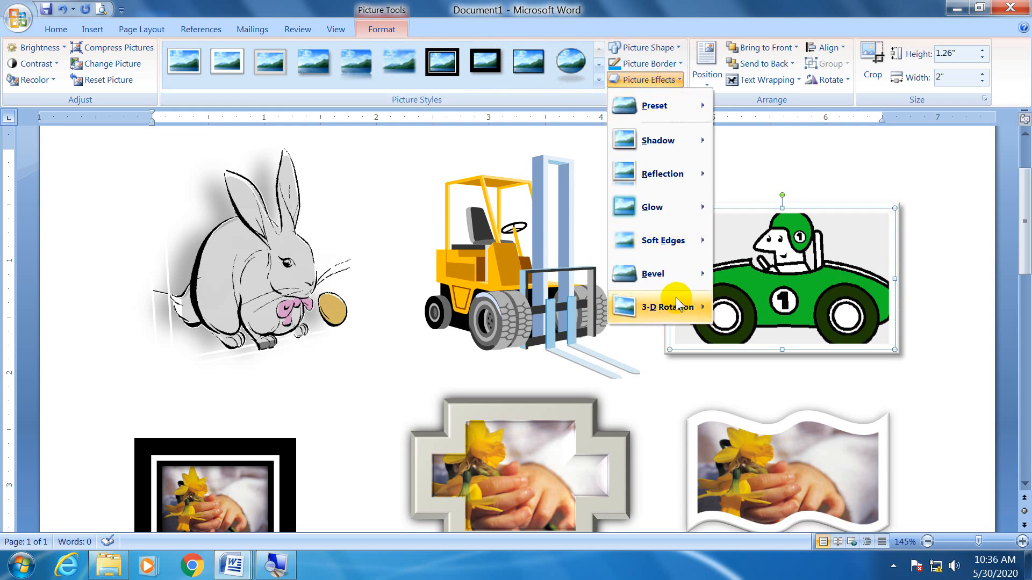
mouse_move(656, 137)
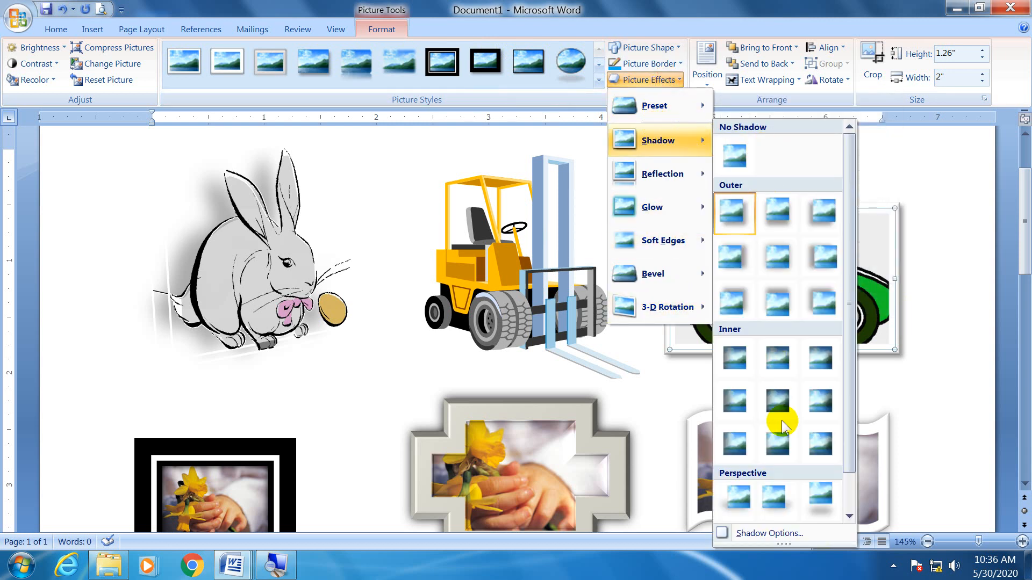
left_click(759, 534)
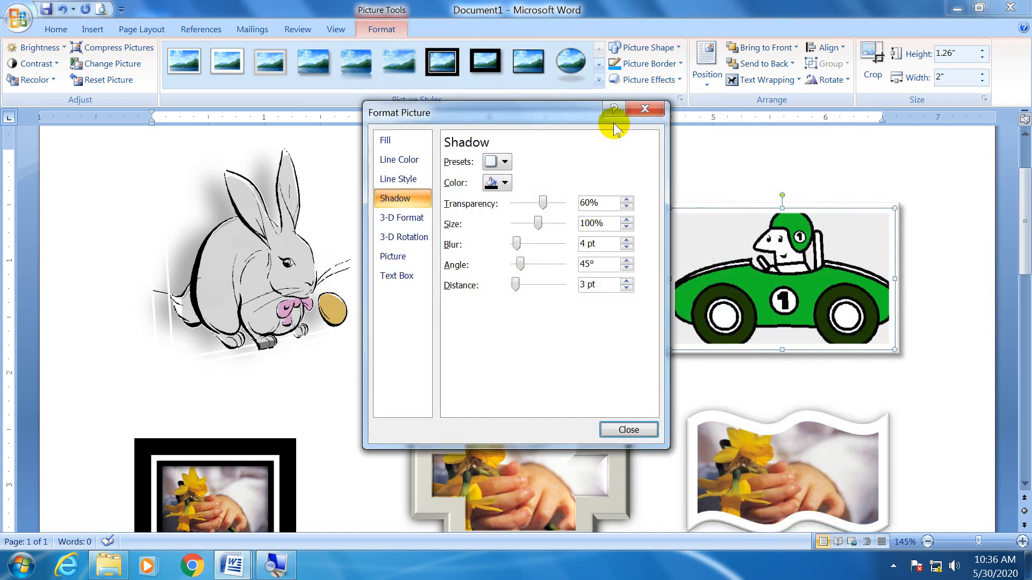
left_click(647, 112)
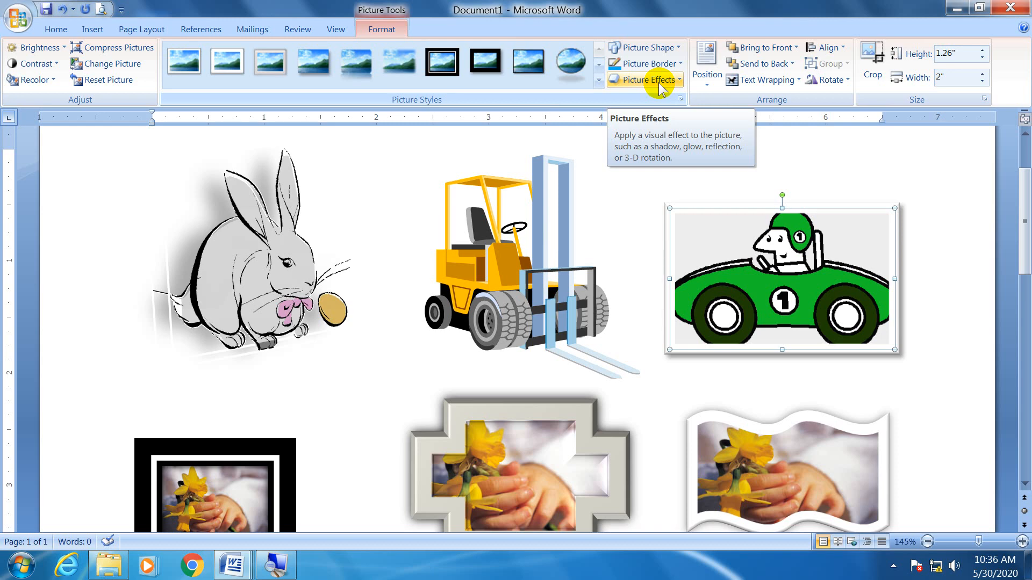
left_click(660, 88)
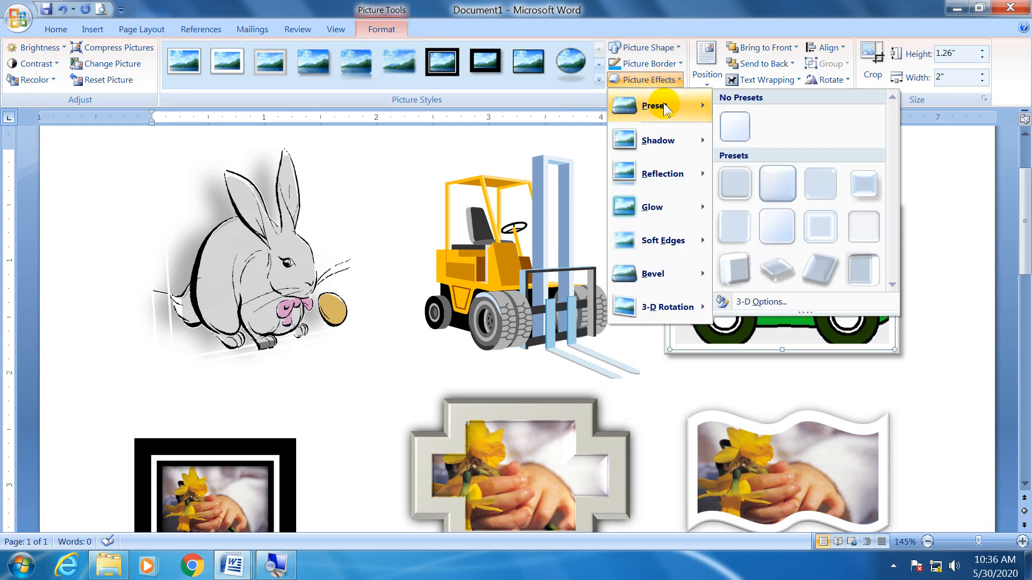
Apply the second reflection variation of the first row, a touching half reflection, to the forklift clip art
left_click(552, 215)
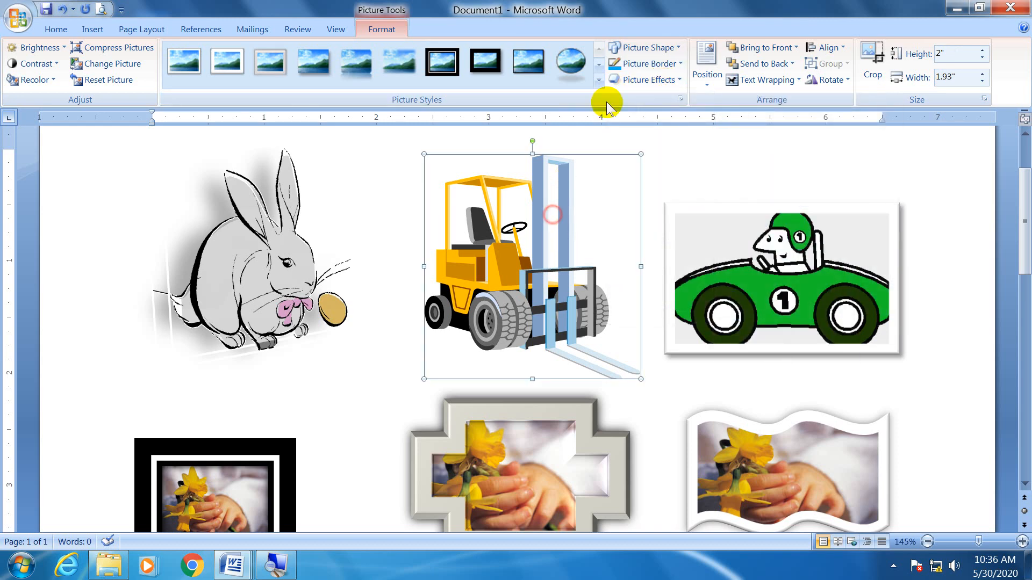
left_click(649, 80)
mouse_move(651, 169)
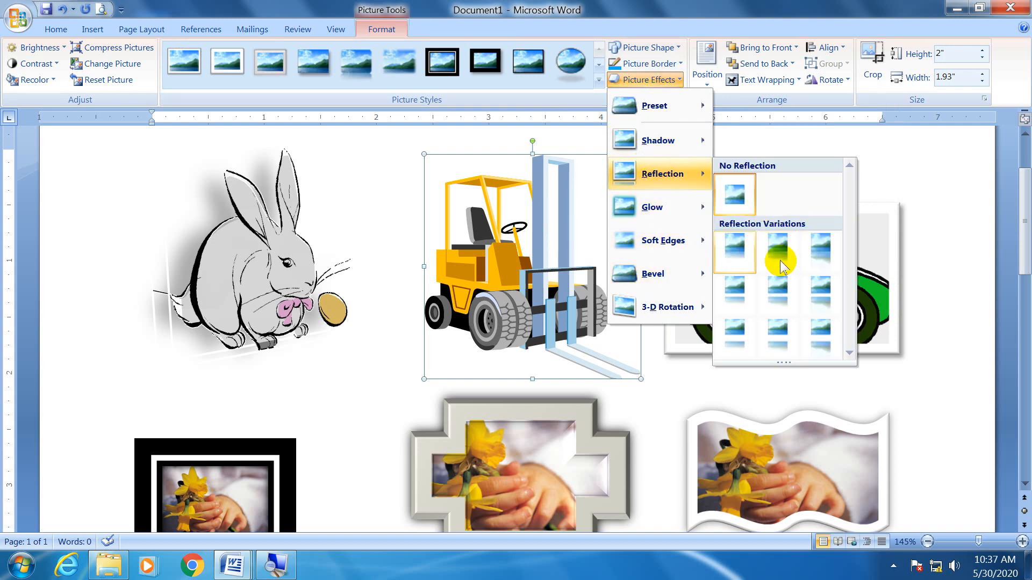
left_click(780, 263)
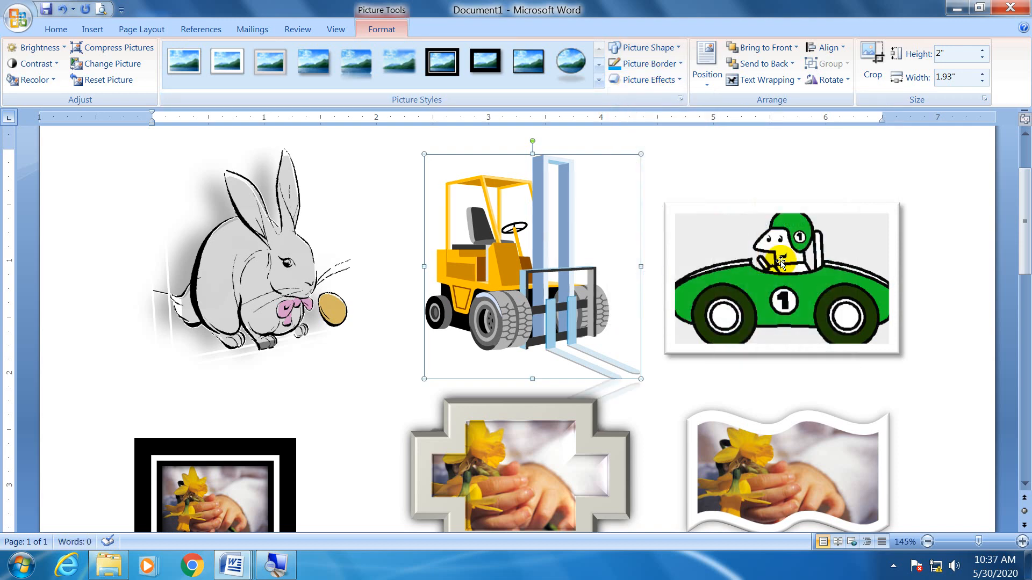
Shrink the forklift to about 1.57" wide by 1.63" high and move it up so its reflection has room
left_click_drag(640, 154, 601, 196)
left_click_drag(484, 207, 470, 136)
Look through the glow, soft edges and bevel effects available for the forklift picture
left_click(665, 78)
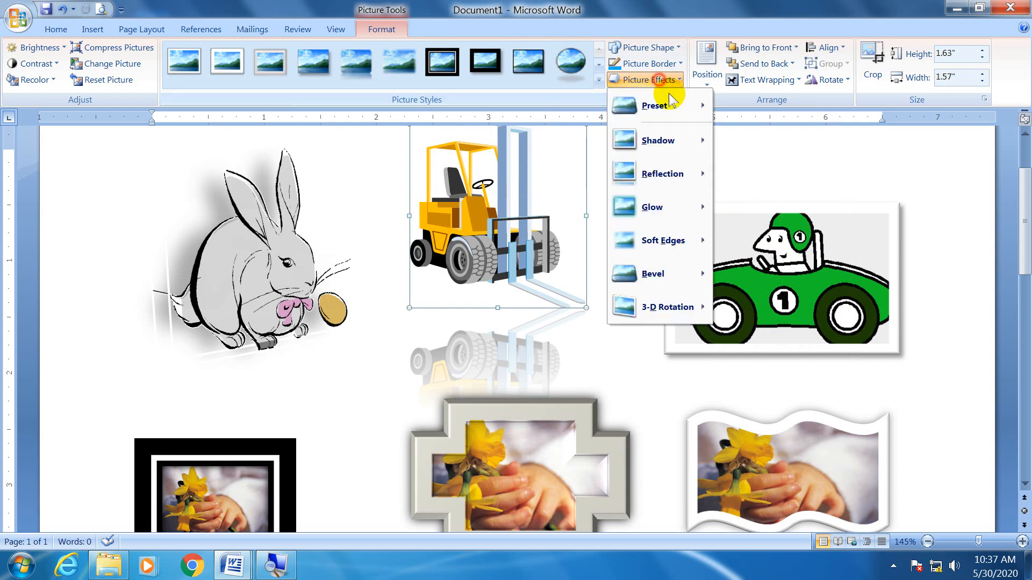
mouse_move(675, 210)
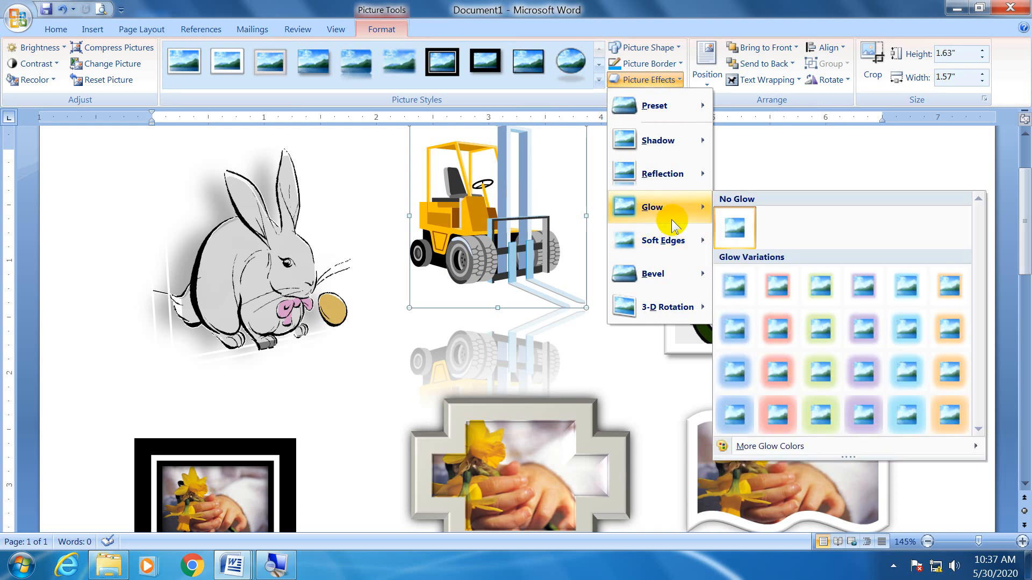
mouse_move(678, 250)
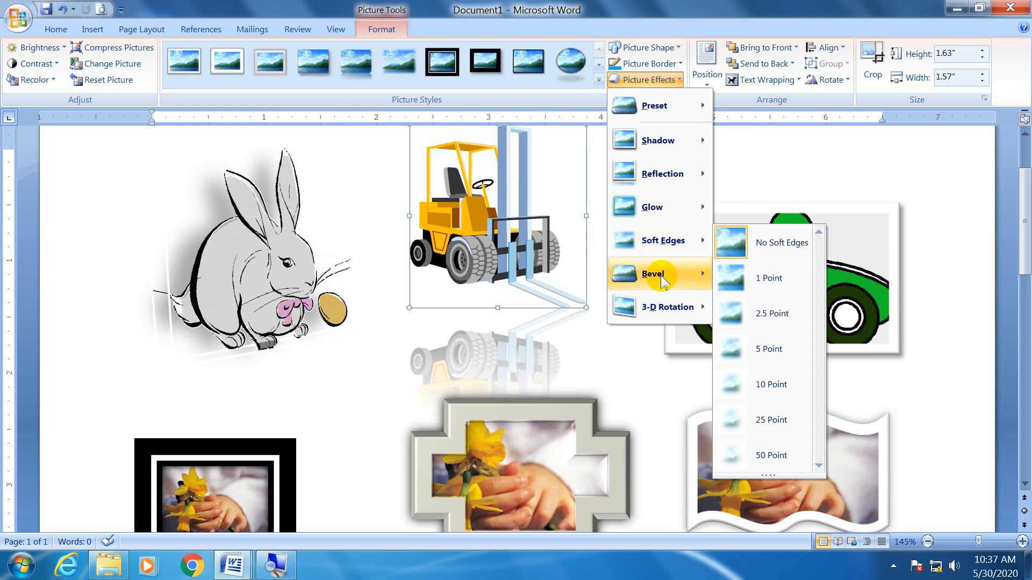
mouse_move(662, 280)
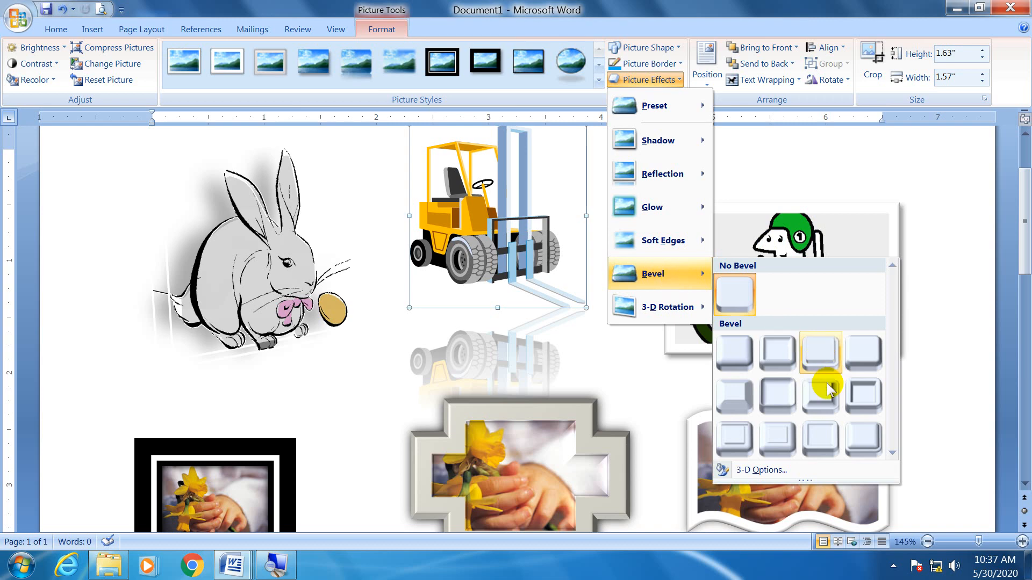
left_click(802, 236)
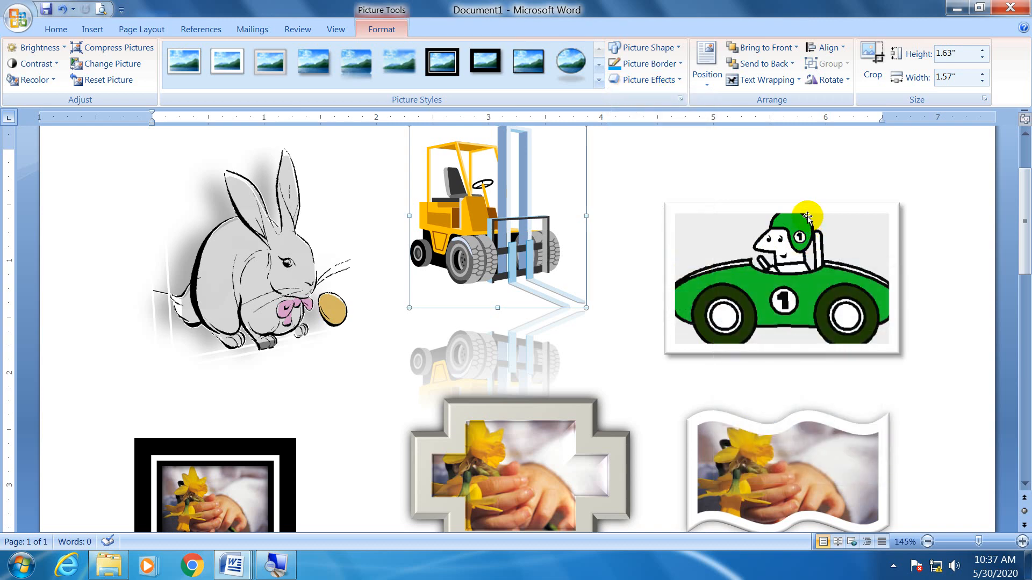
Apply the Angle bevel, first in the second row, to the race car picture
left_click(808, 207)
left_click(623, 86)
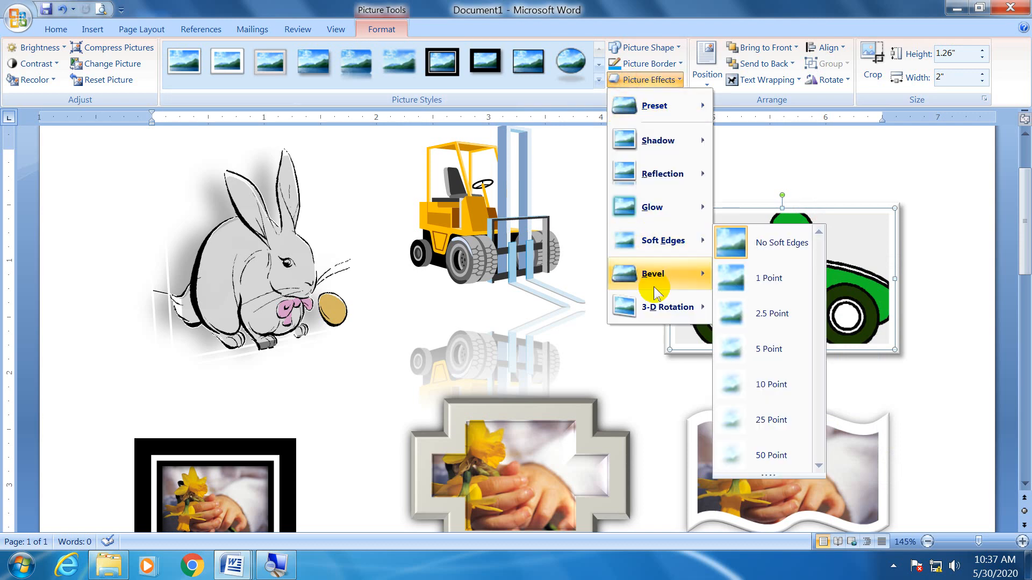
mouse_move(662, 273)
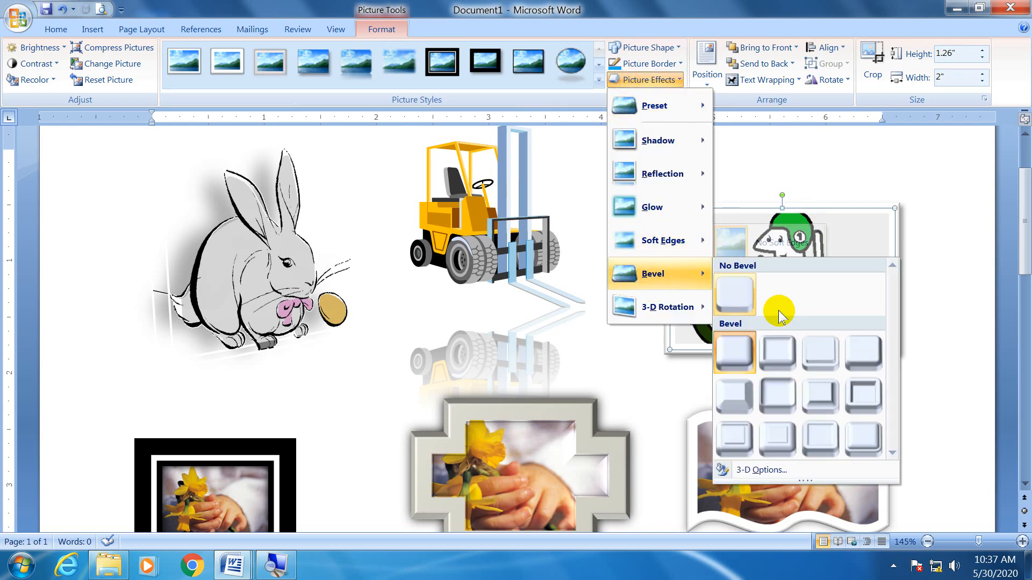
left_click(735, 403)
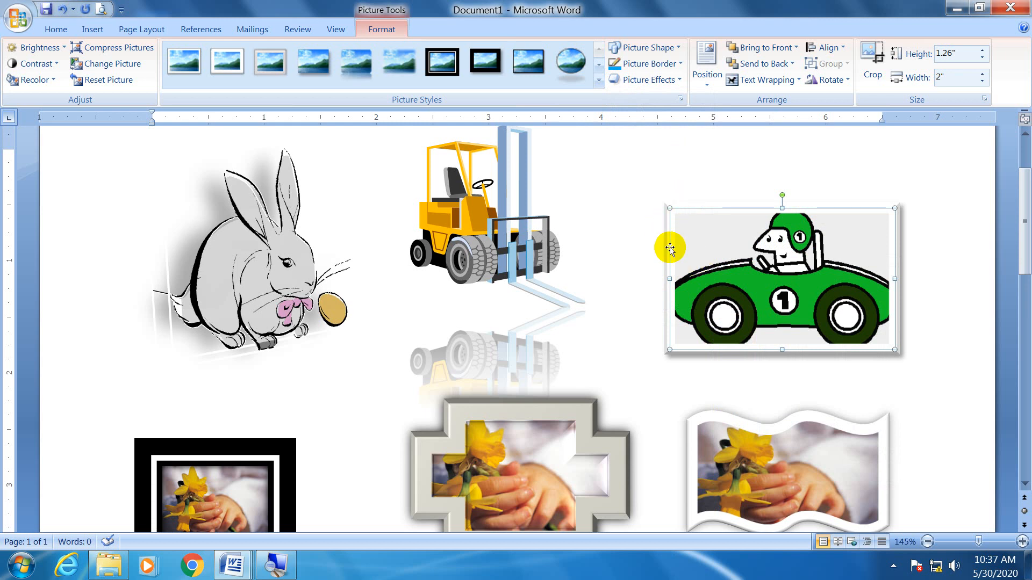
Change the race car picture's bevel to Art Deco, the last one in the third row
left_click(637, 80)
mouse_move(648, 287)
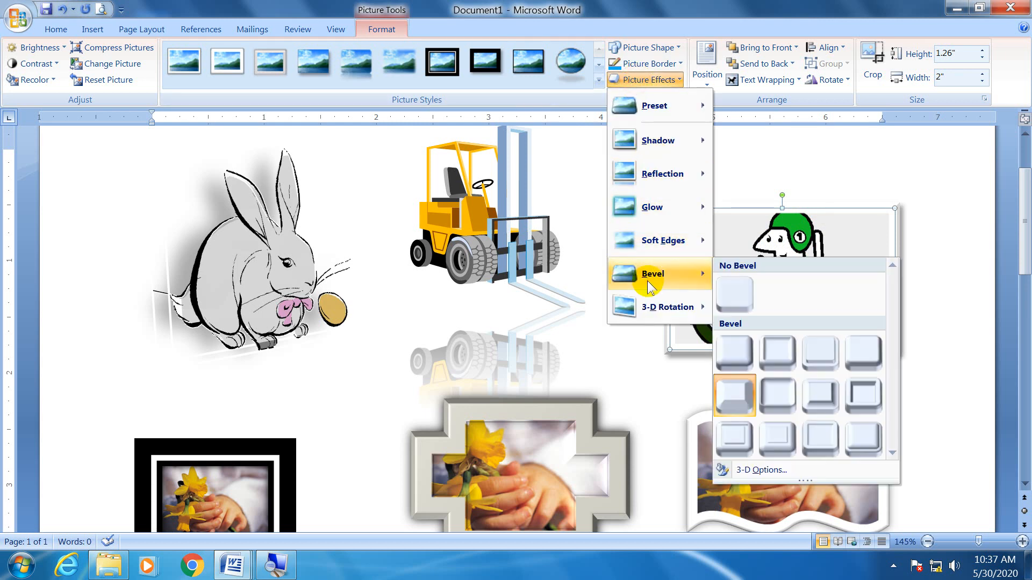
left_click(875, 442)
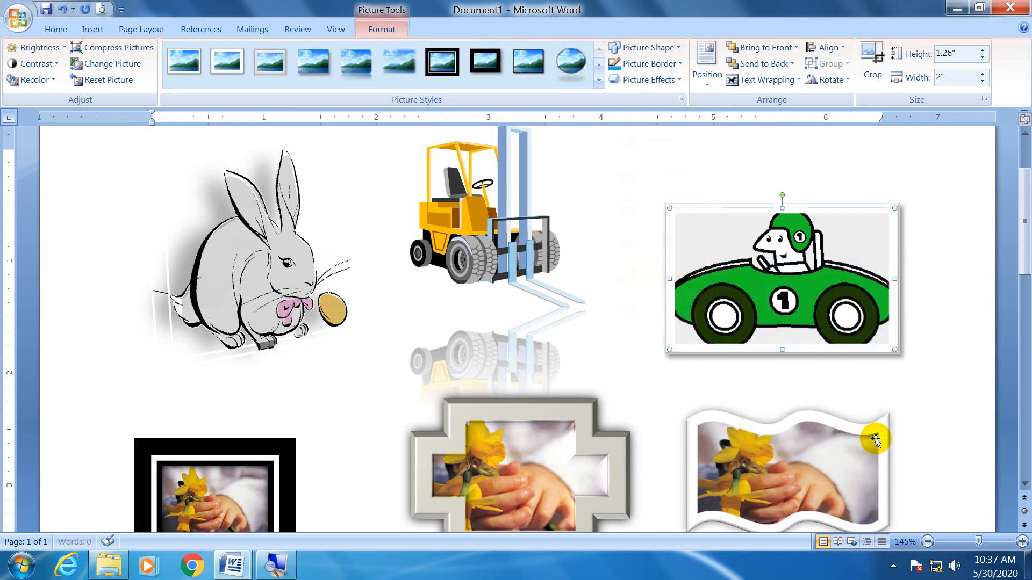
left_click(940, 381)
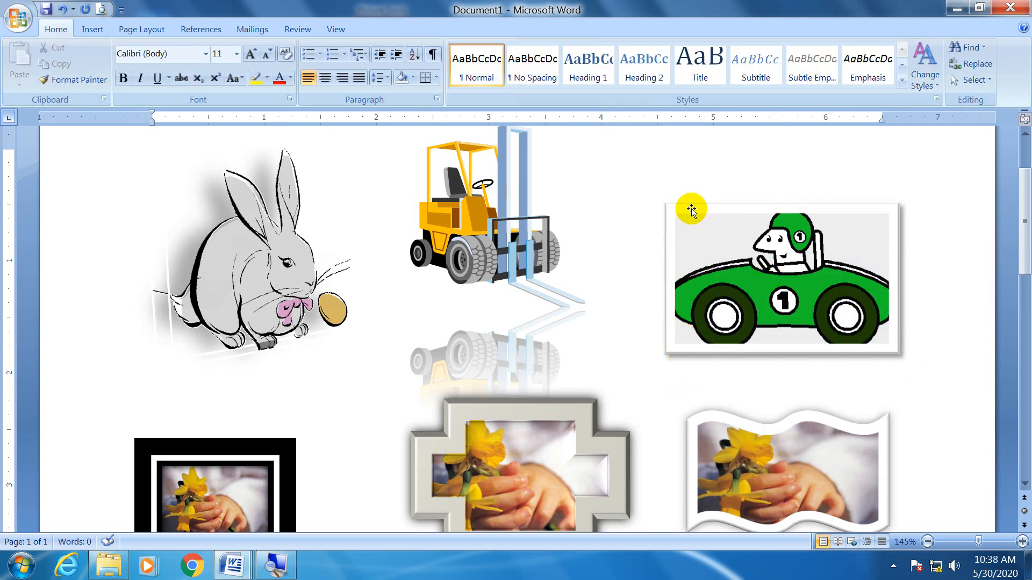
left_click(692, 208)
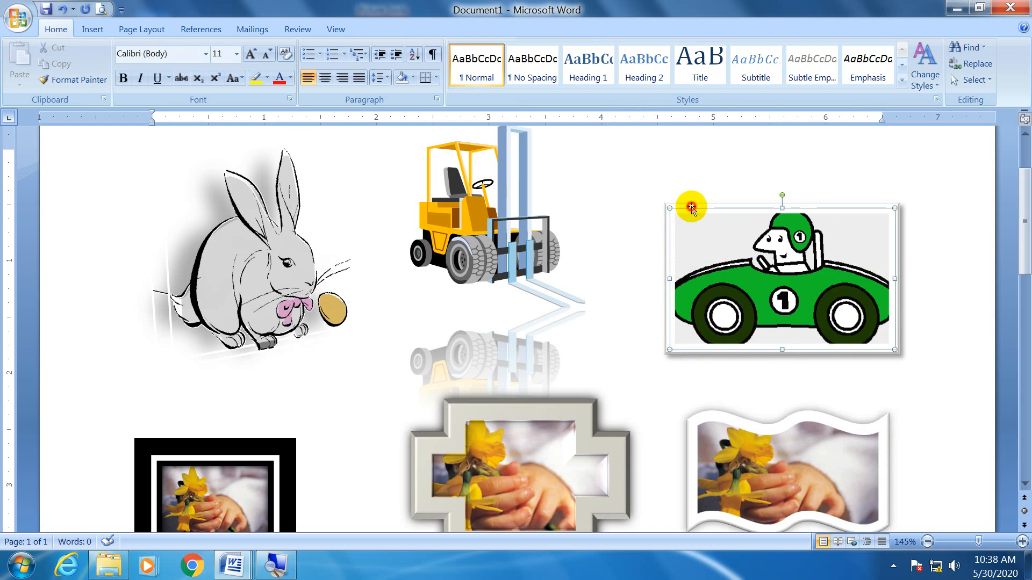
Switch the race car picture's bevel back to Angle, the first one in the second row
left_click(640, 80)
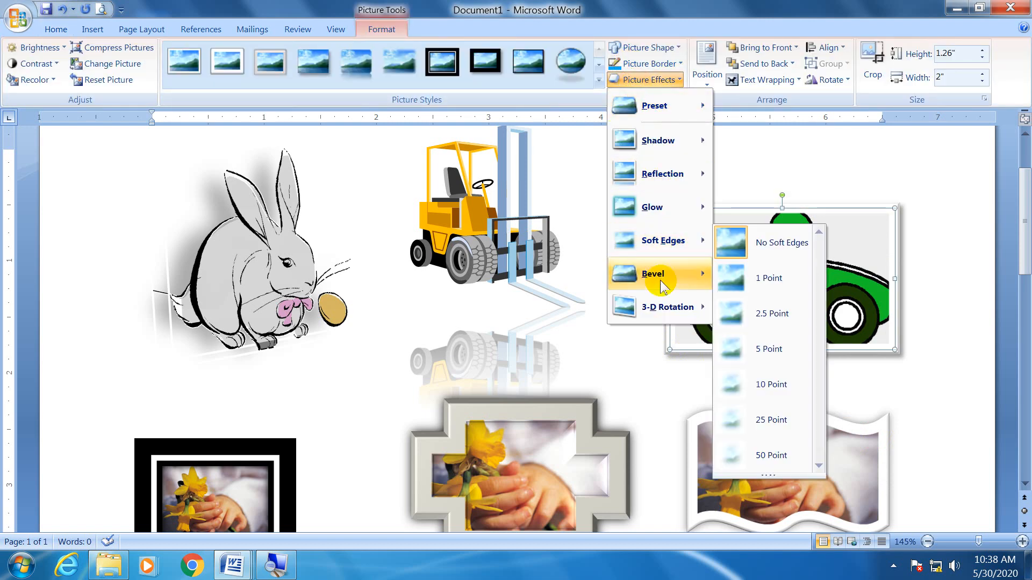
mouse_move(667, 273)
left_click(735, 399)
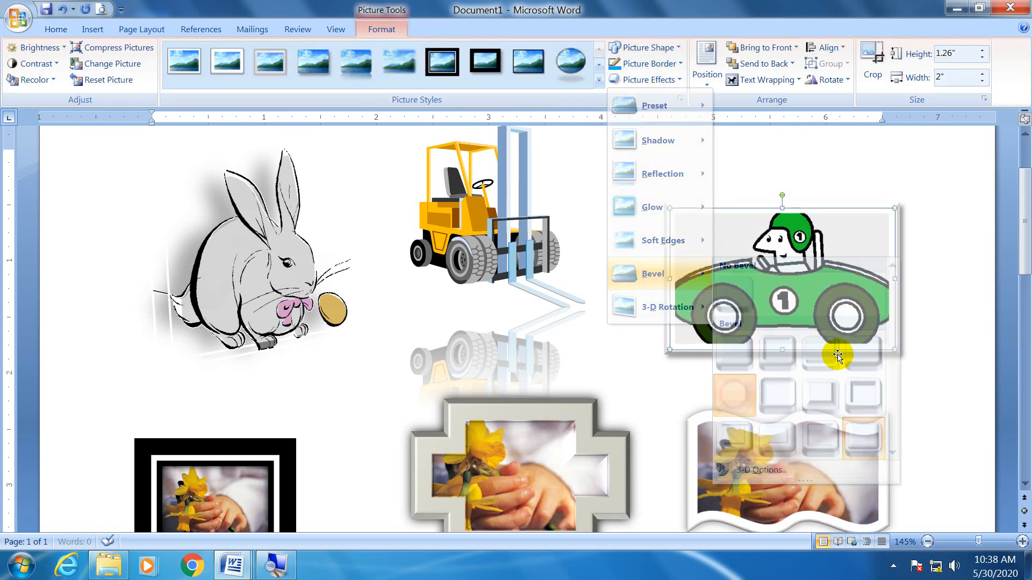
left_click(923, 285)
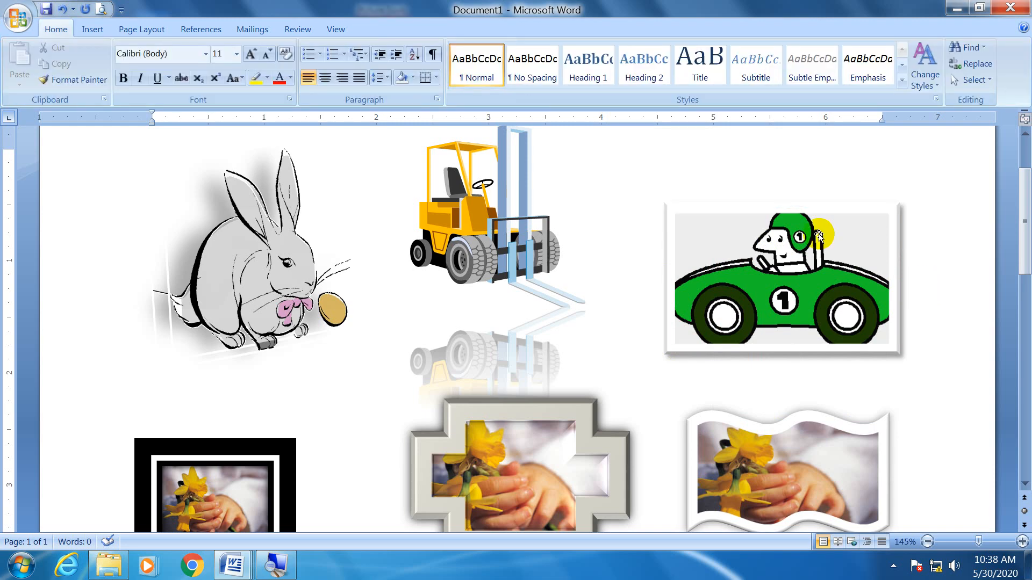
Give the race car picture the Parallel 3-D rotation that is first in the second row
left_click(750, 203)
left_click(618, 79)
mouse_move(652, 321)
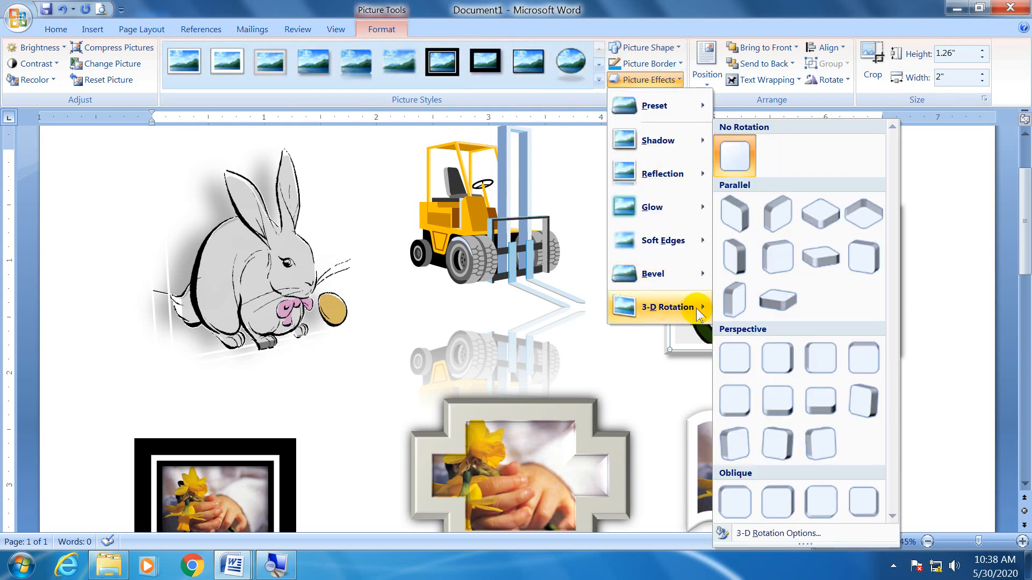
left_click(745, 262)
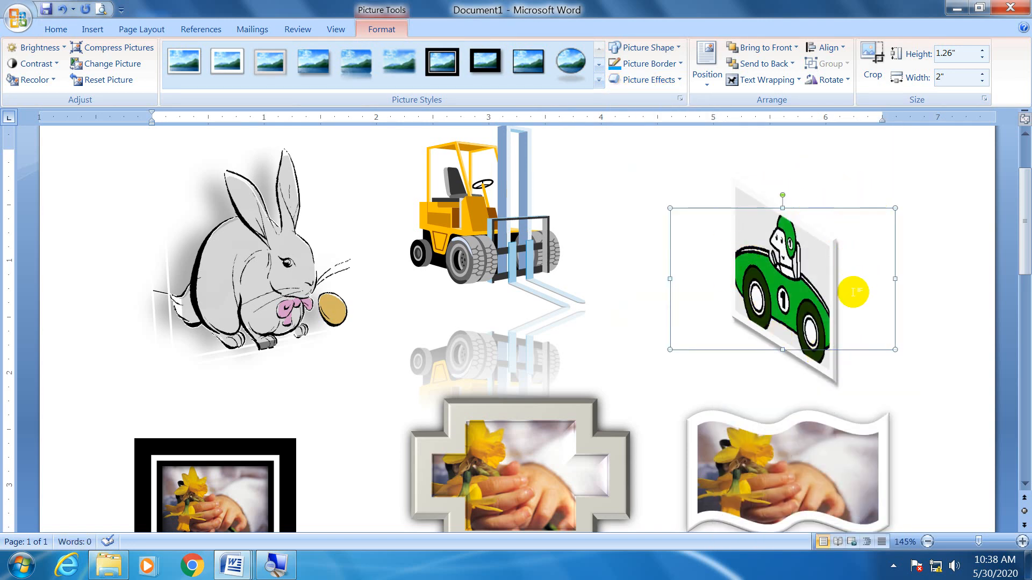
left_click(927, 199)
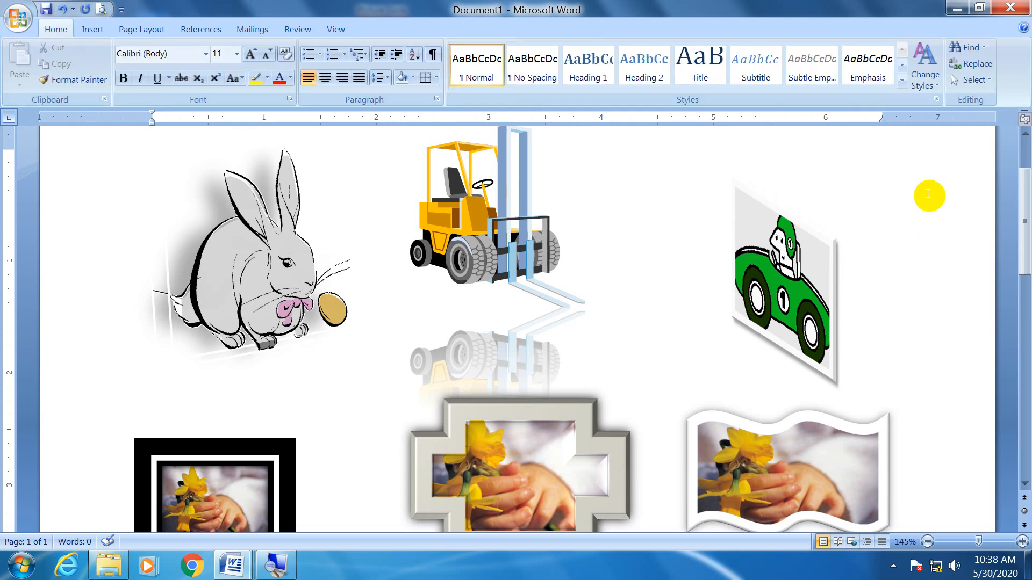
Give the wavy flower picture the Parallel 3-D rotation that is third in the second row
scroll(702, 396, "down", 3)
left_click(745, 254)
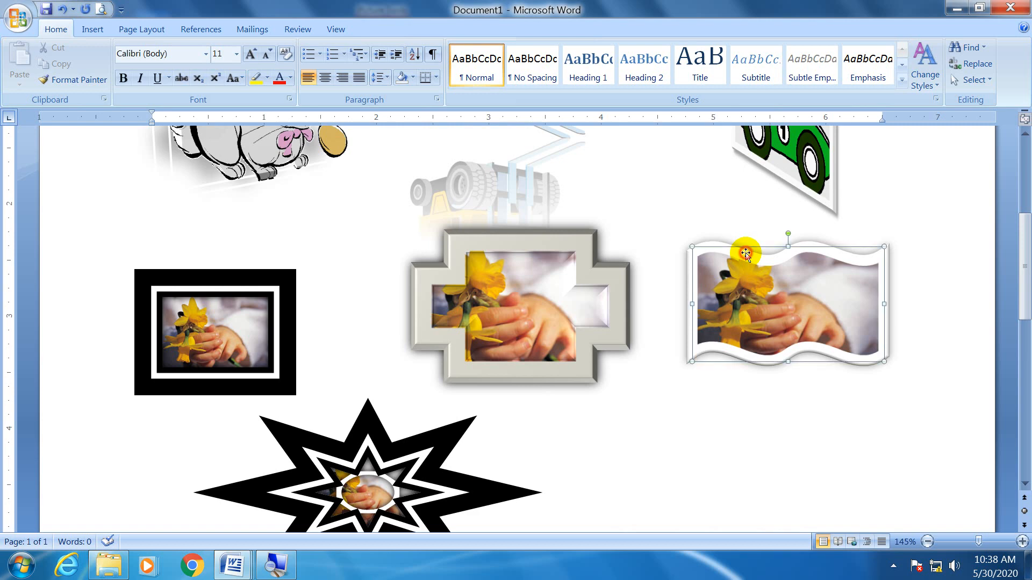
left_click(392, 29)
left_click(636, 81)
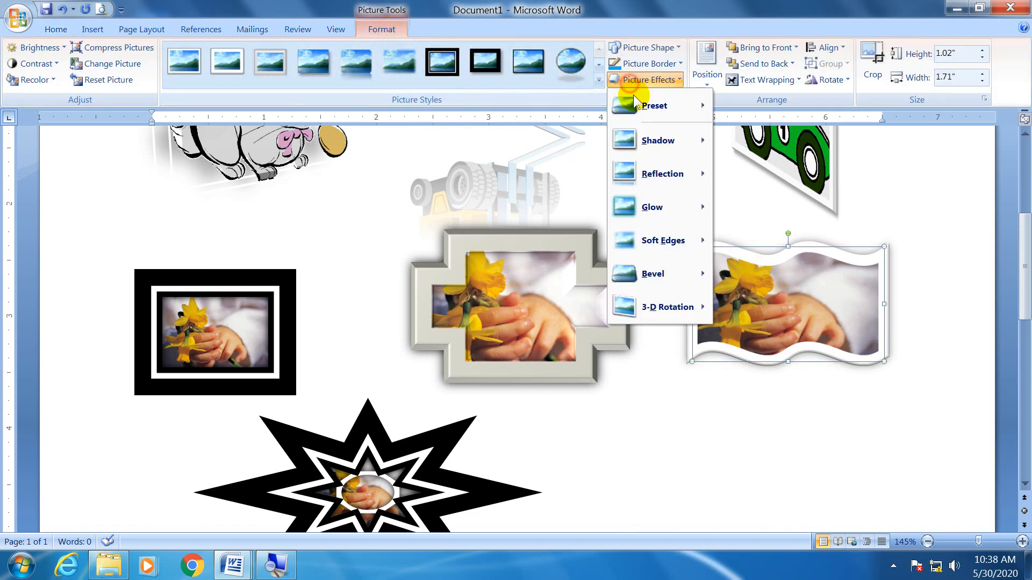
mouse_move(666, 304)
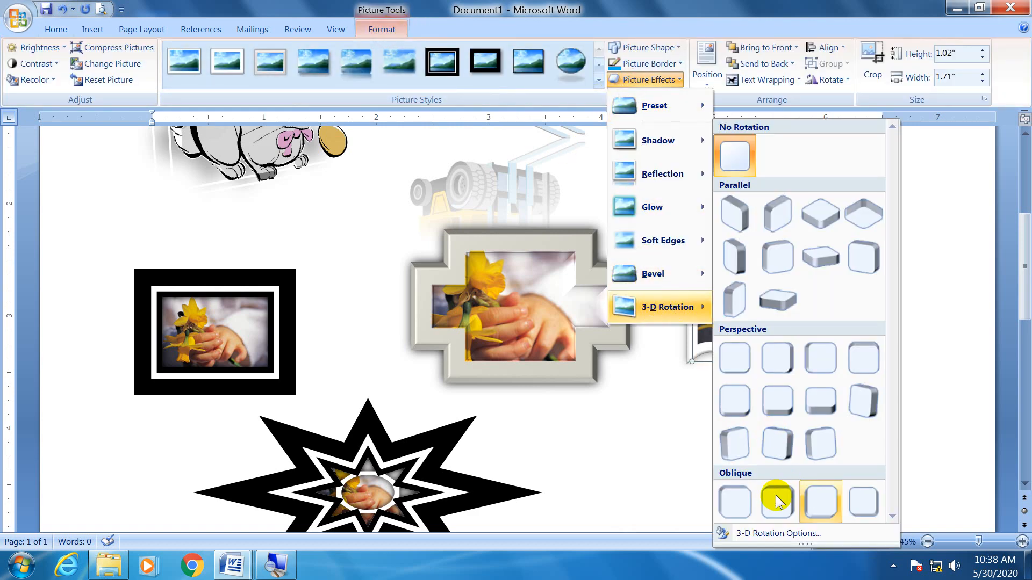
left_click(810, 258)
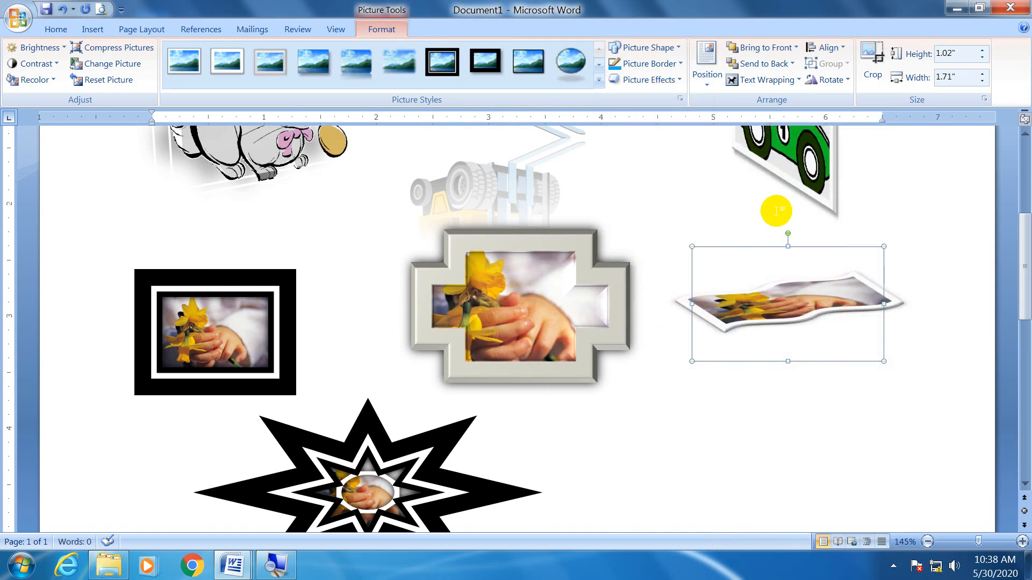
Custom-rotate the wavy flower picture in 3-D about its Y axis, past X 326°, Y 311.1° and Z 41.8°
left_click(627, 81)
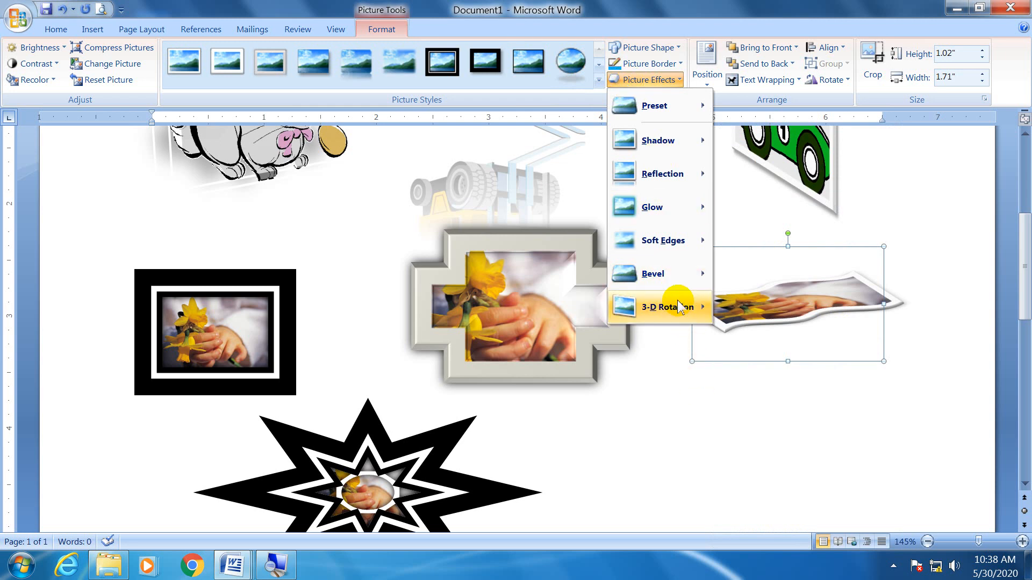
mouse_move(679, 307)
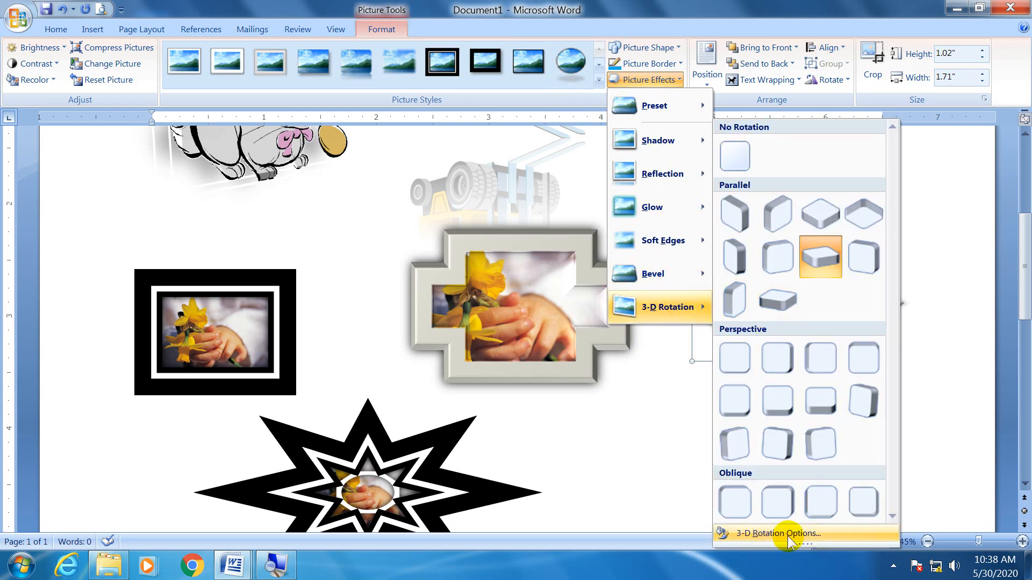
left_click(763, 534)
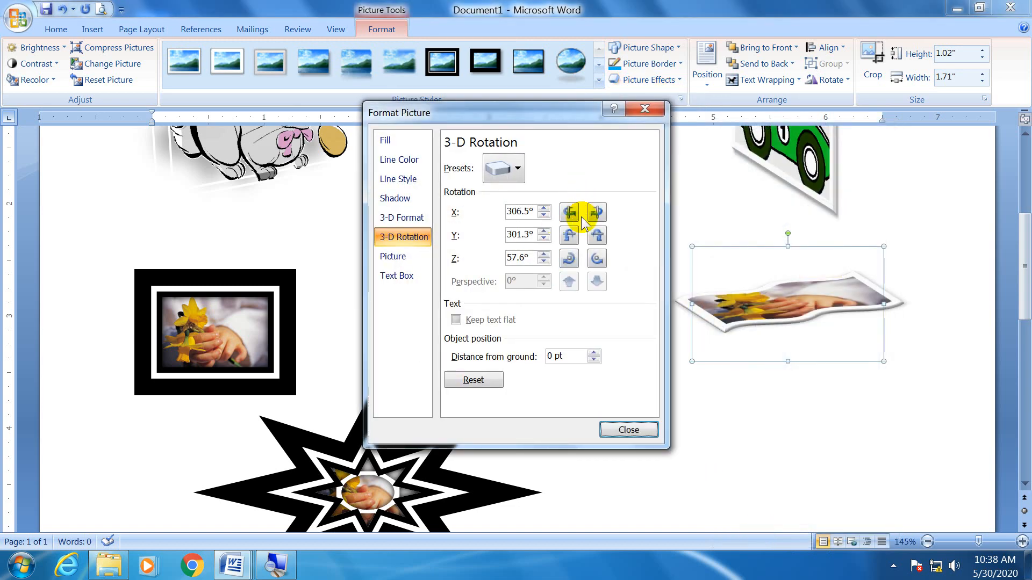
left_click(570, 236)
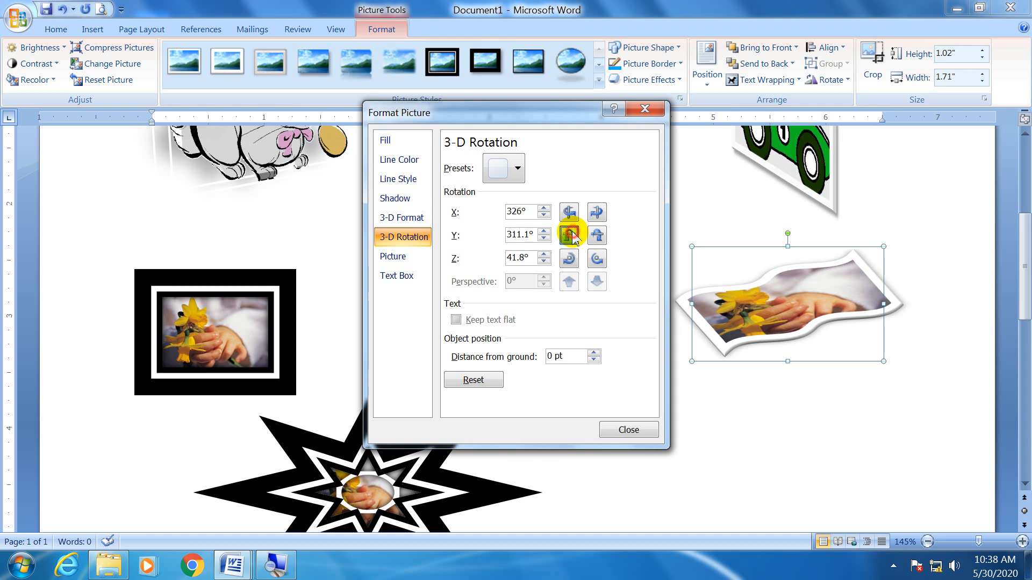
left_click(570, 235)
left_click(626, 428)
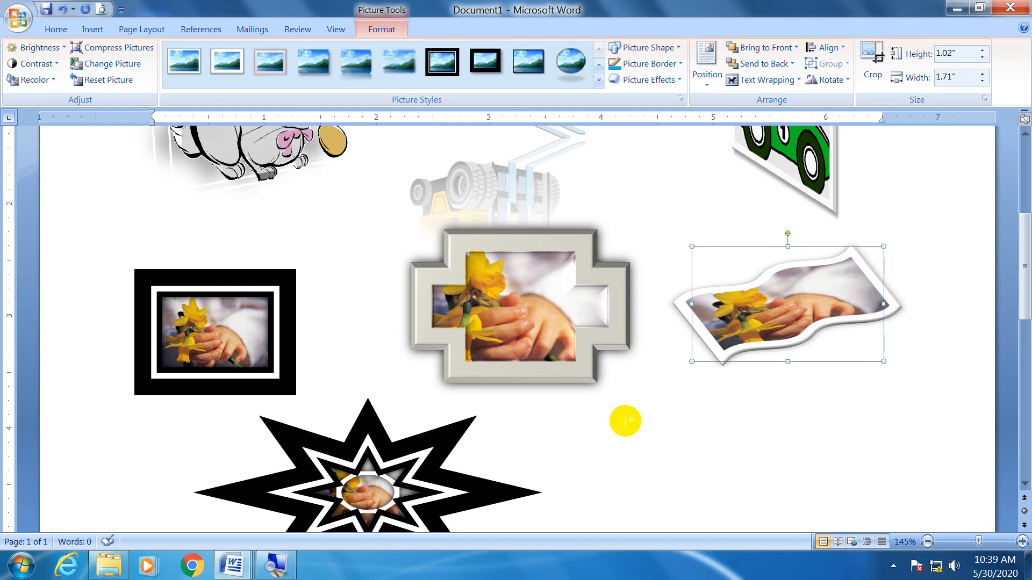
Set the rabbit picture to No Presets and No Shadow to clear its effects
scroll(294, 414, "up", 5)
left_click(304, 311)
left_click(624, 81)
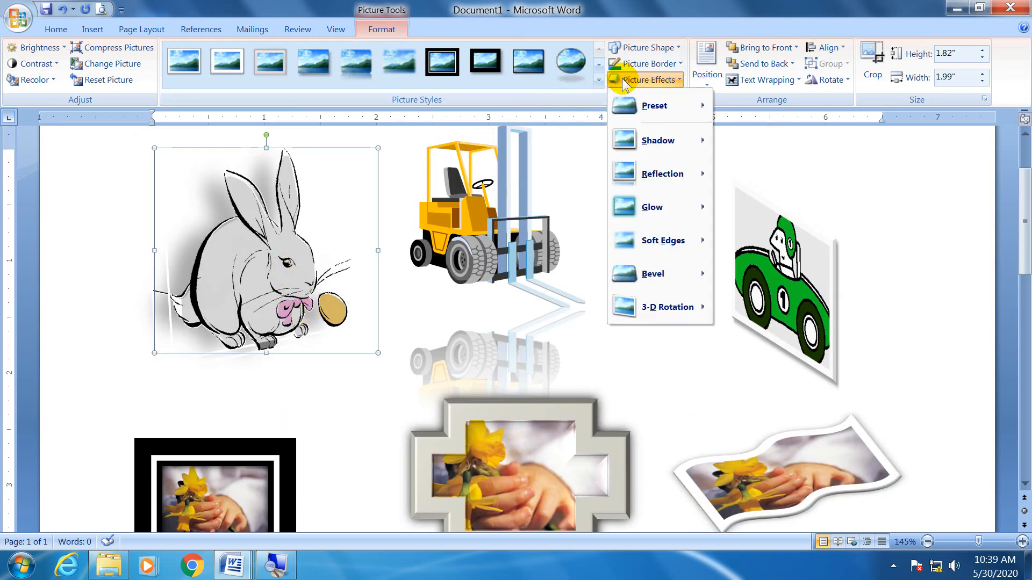
mouse_move(661, 105)
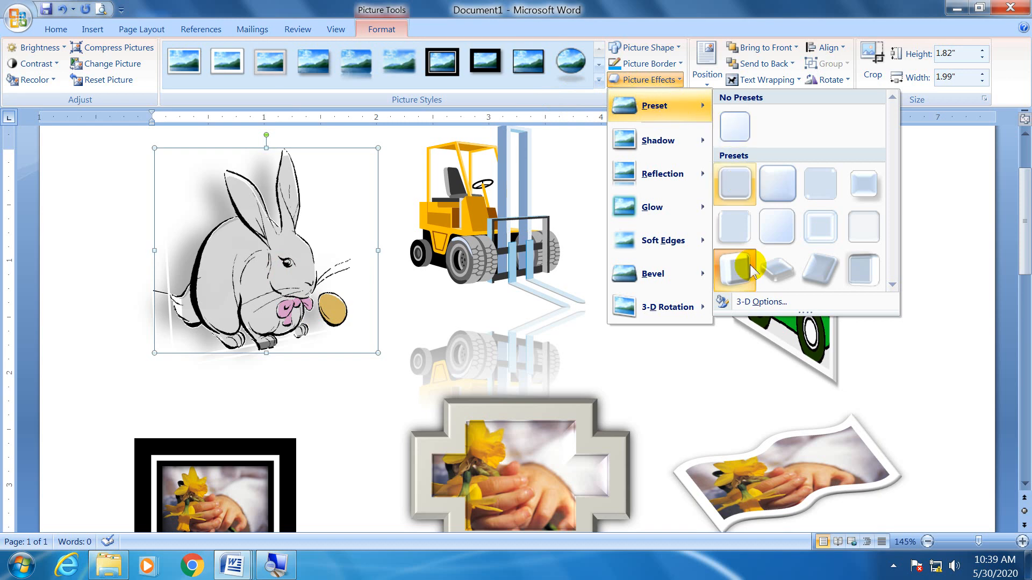
left_click(740, 129)
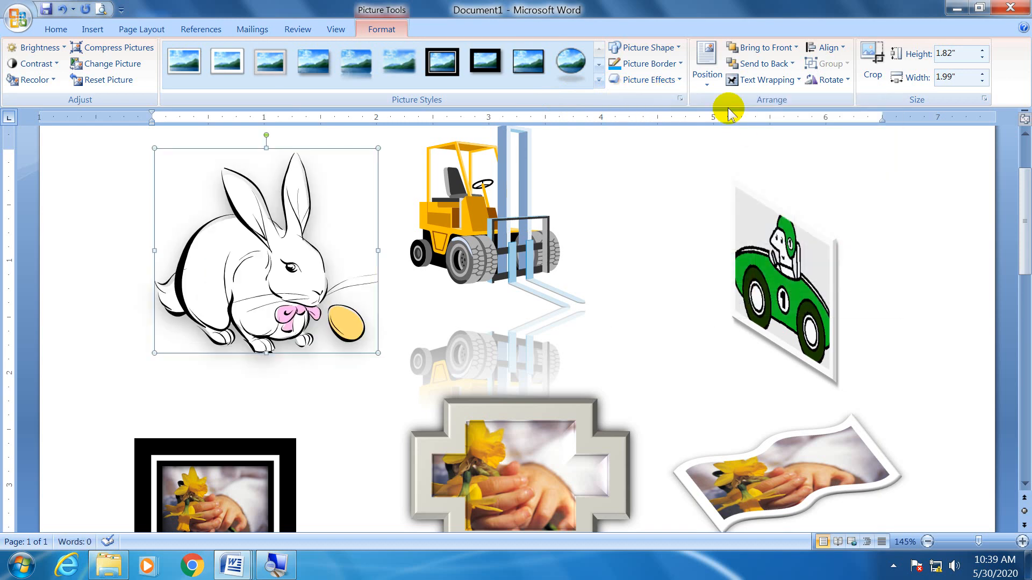
left_click(669, 80)
mouse_move(682, 139)
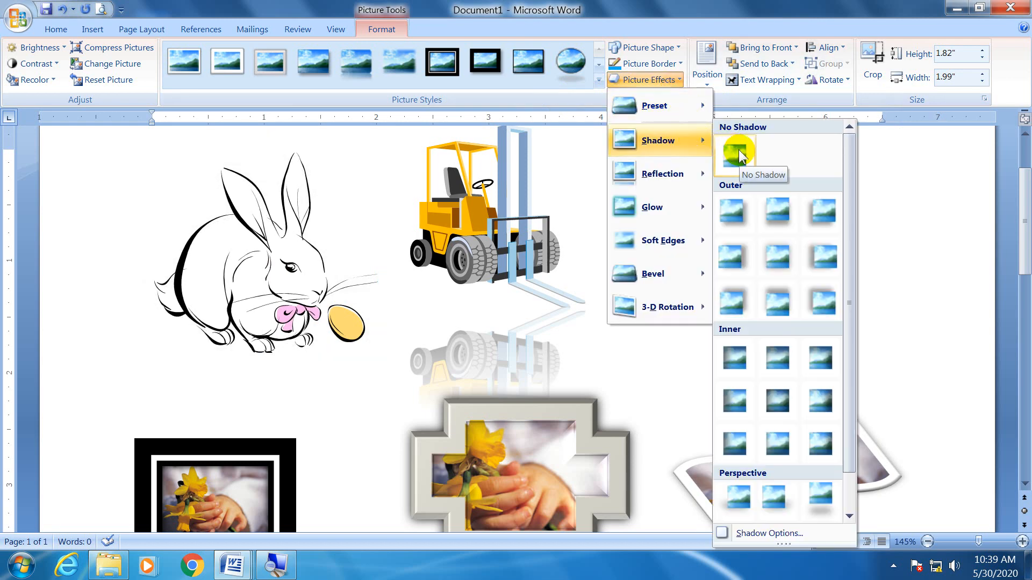
left_click(739, 156)
Shrink the rabbit to about 1.18" wide by 1.08" high near the page's upper-left corner and place a copy beside it
scroll(327, 368, "up", 3)
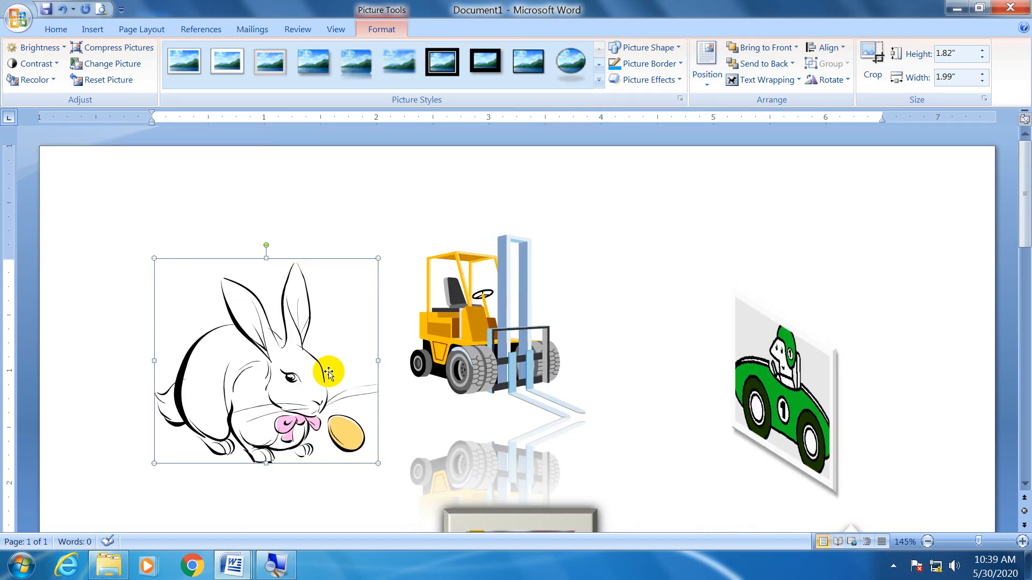
left_click_drag(278, 359, 187, 262)
left_click_drag(286, 366, 196, 283)
left_click_drag(137, 225, 284, 258)
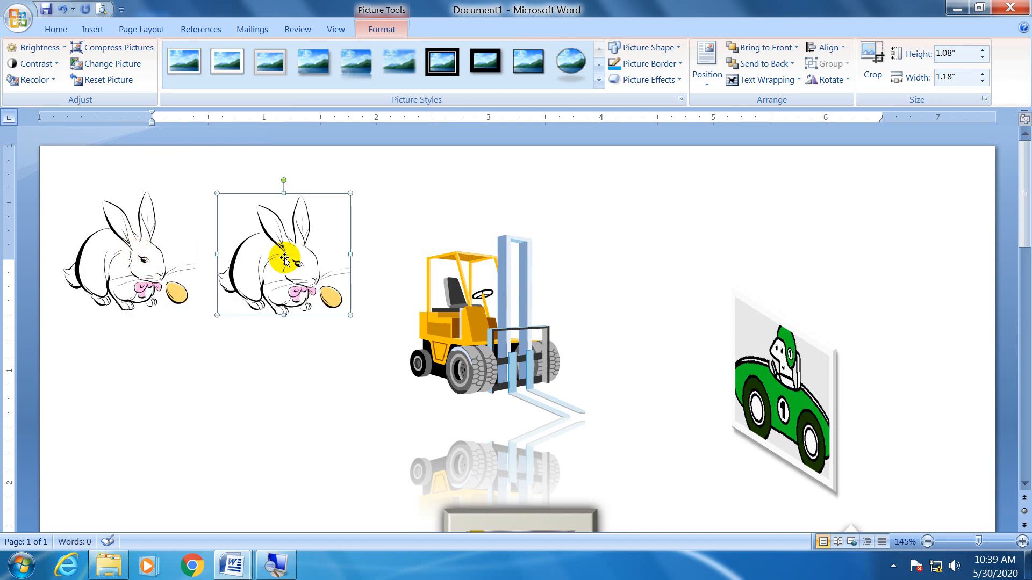
Tilt the copied rabbit slightly clockwise and mirror it to face the original, making it about 1.38" wide
mouse_move(282, 177)
left_mouse_down()
mouse_move(345, 198)
mouse_move(373, 234)
mouse_move(377, 291)
mouse_move(227, 311)
mouse_move(199, 245)
mouse_move(269, 203)
mouse_move(300, 201)
mouse_move(279, 189)
mouse_move(289, 193)
left_mouse_up()
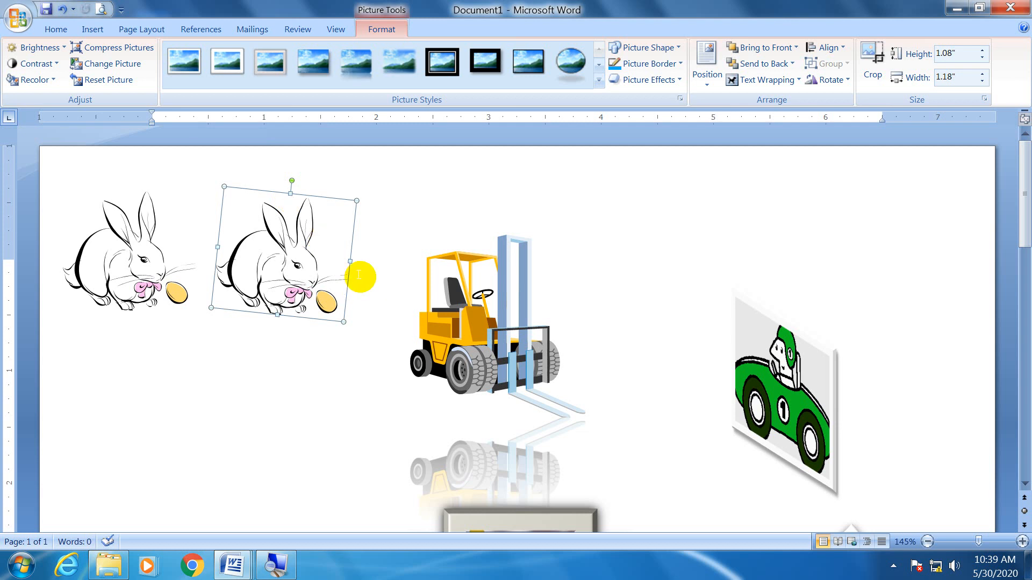
left_click_drag(350, 261, 61, 241)
left_click_drag(179, 256, 333, 267)
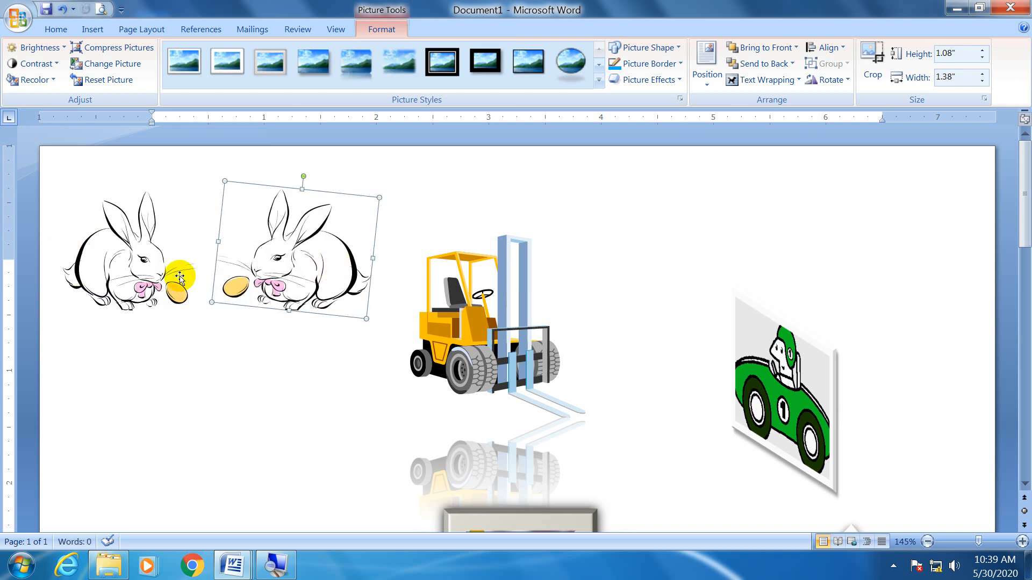
Copy the forklift, turn the copy upside down and place it between the original and the race car
left_click_drag(490, 310, 680, 276)
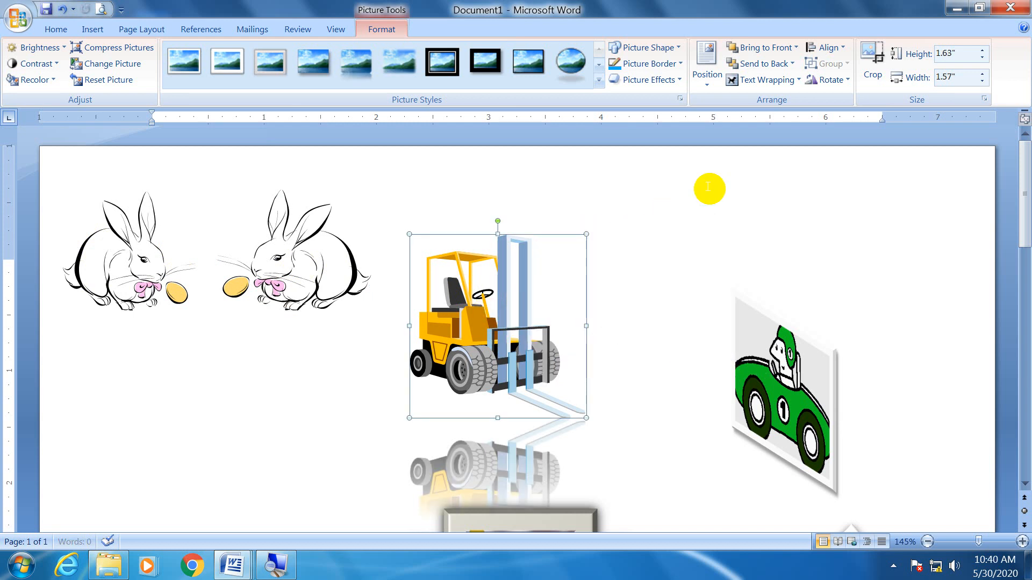
left_click_drag(685, 194, 682, 543)
left_click_drag(680, 501, 648, 233)
Preview the rotate and flip options on the mirrored rabbit
left_click(294, 245)
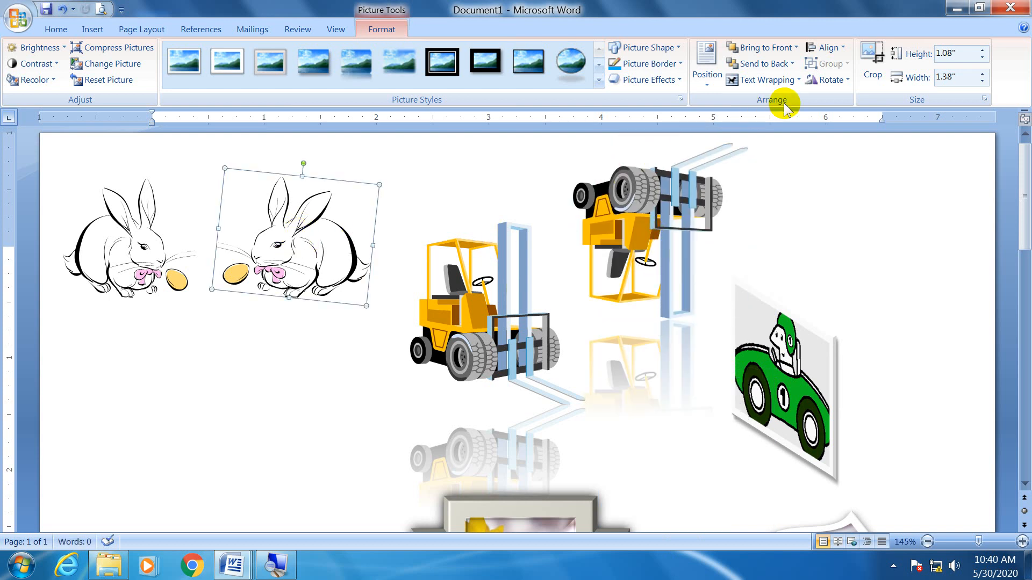
left_click(847, 80)
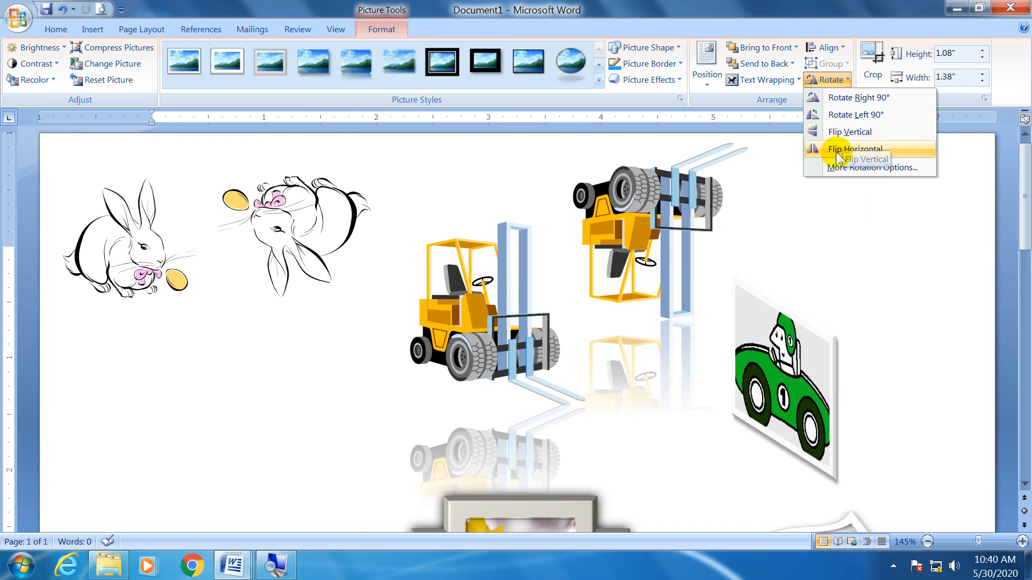
left_click(835, 153)
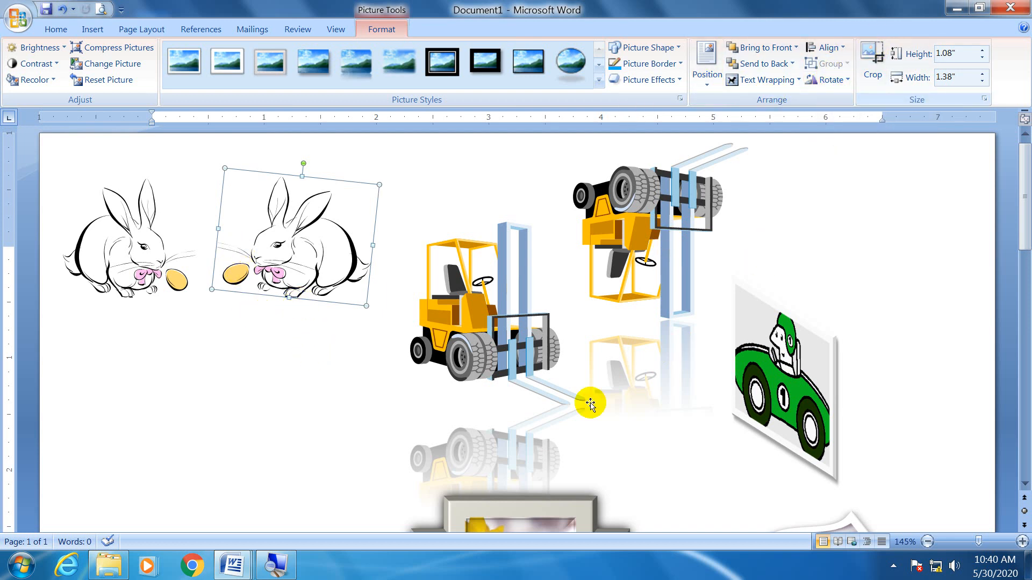
scroll(587, 403, "down", 5)
left_click(467, 362)
scroll(466, 352, "down", 3)
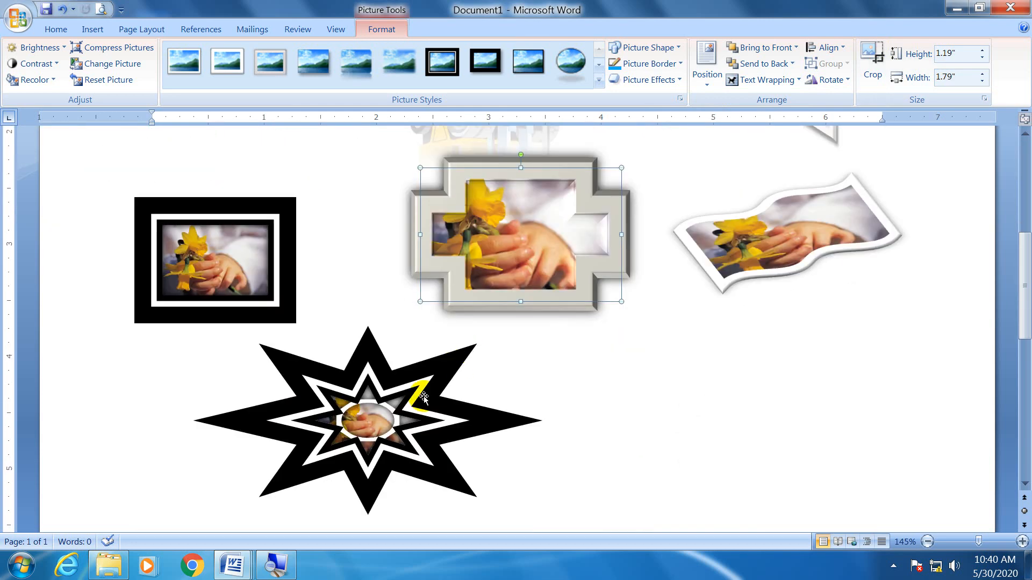
scroll(491, 357, "up", 7)
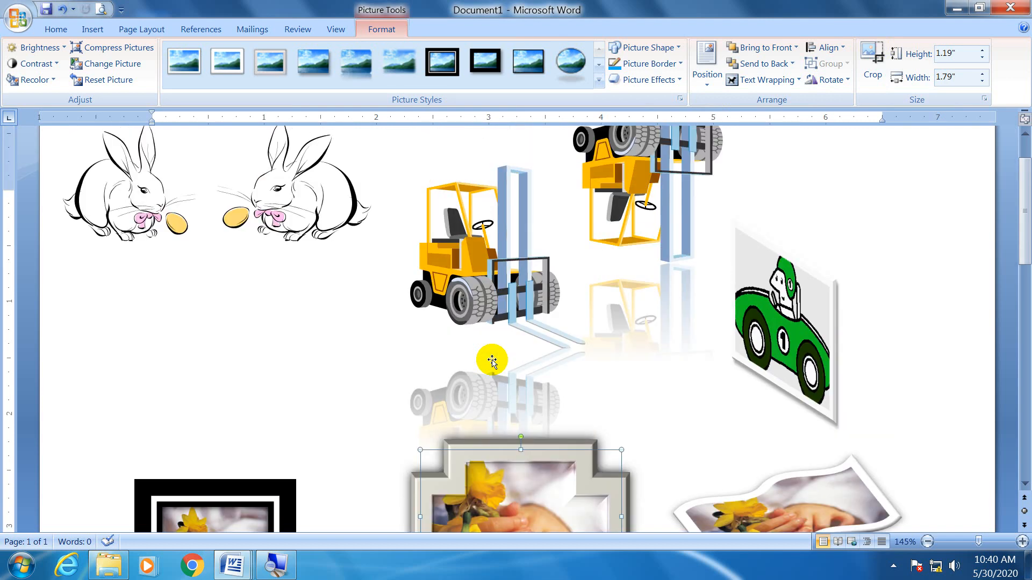
left_click(778, 282)
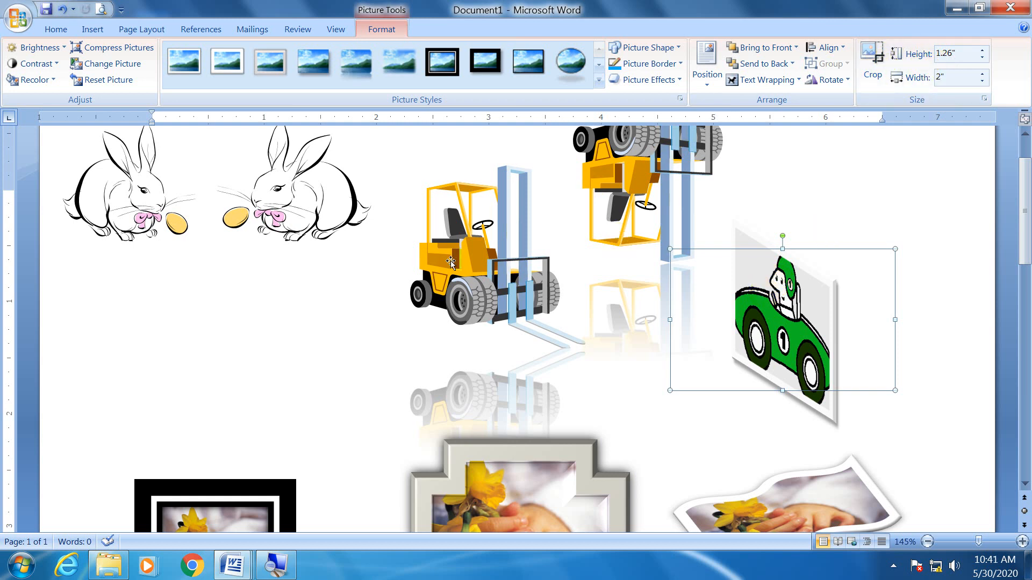
Move the upright forklift below the rabbits and use Crop to extend its frame to about 1.8" wide by 1.79" high
left_click_drag(461, 257, 200, 367)
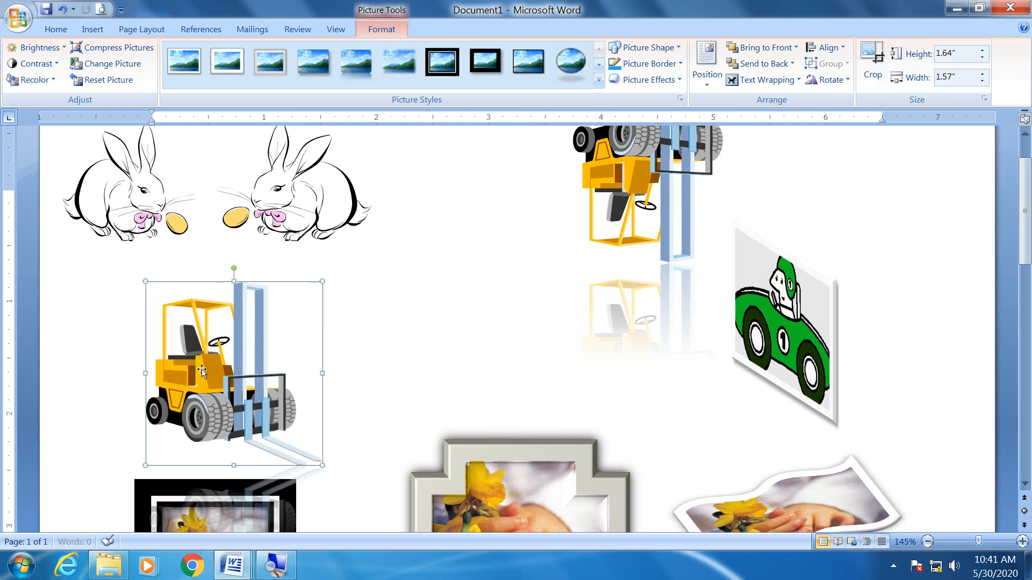
left_click(875, 39)
left_click_drag(231, 464, 231, 449)
left_click_drag(319, 366, 347, 376)
left_click_drag(246, 448, 246, 478)
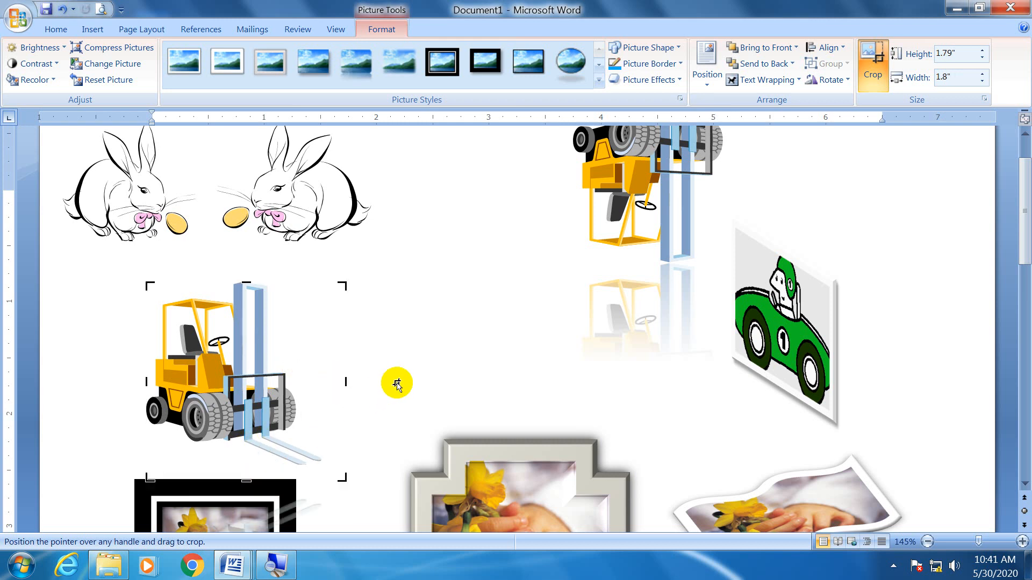